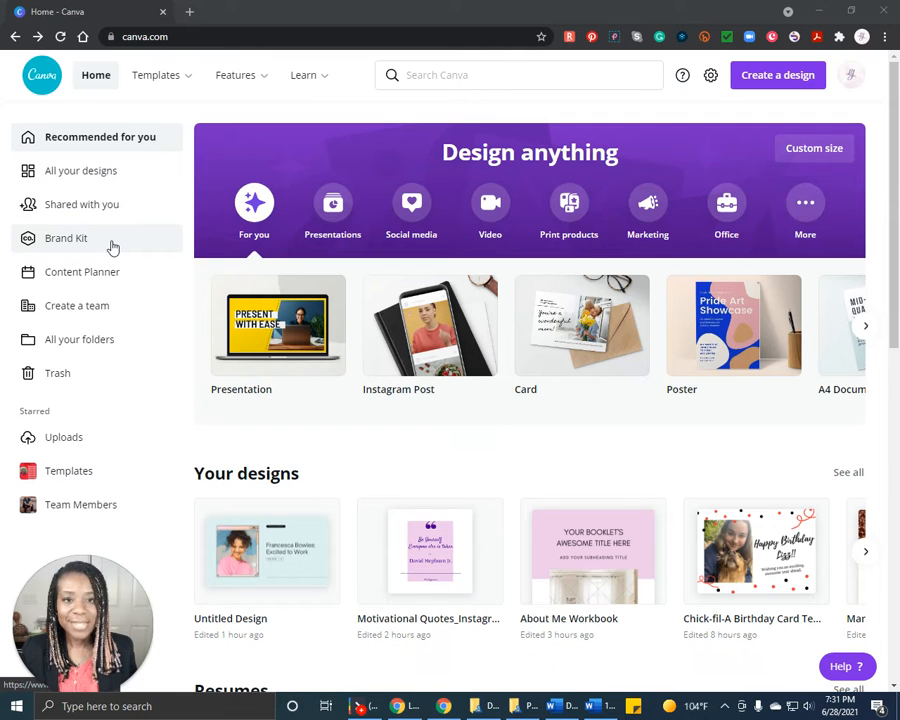
Open the Brand Kit and look over its brand logos, brand colors and brand fonts.
left_click(77, 242)
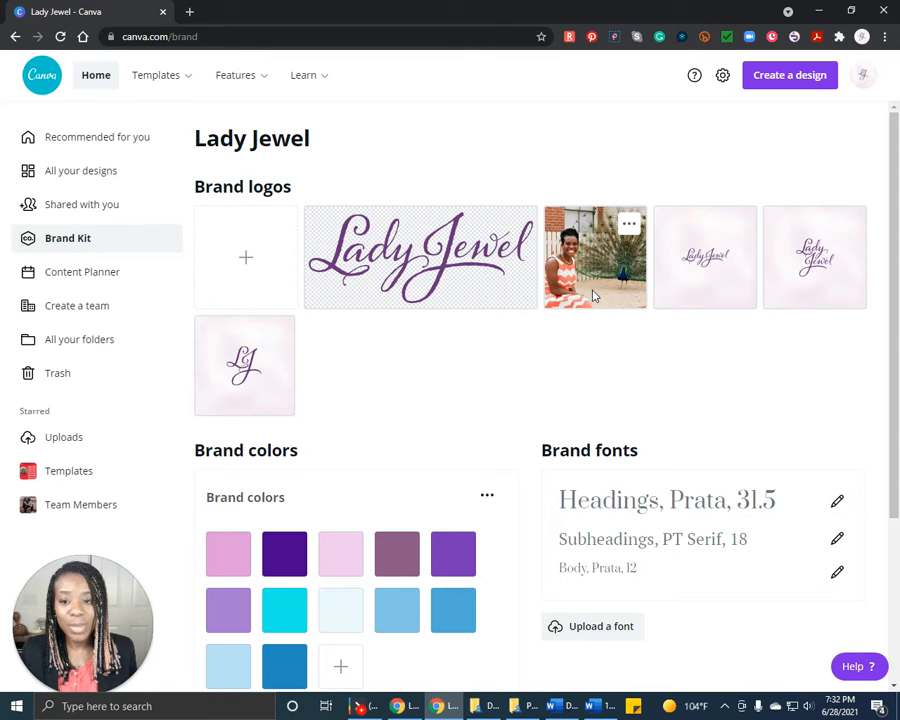
scroll(570, 297, "down", 2)
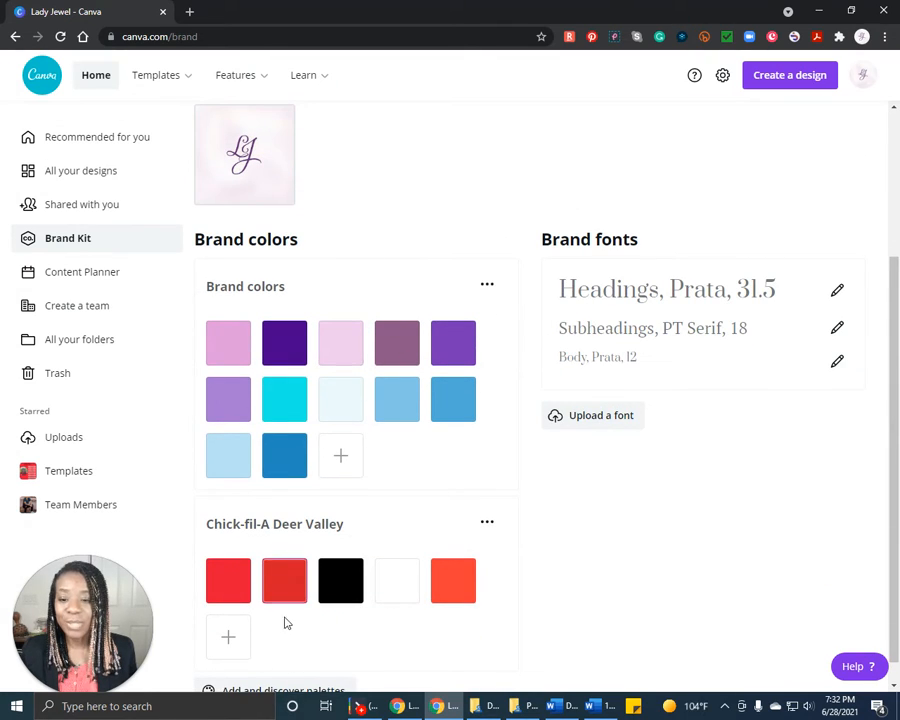
scroll(394, 558, "up", 2)
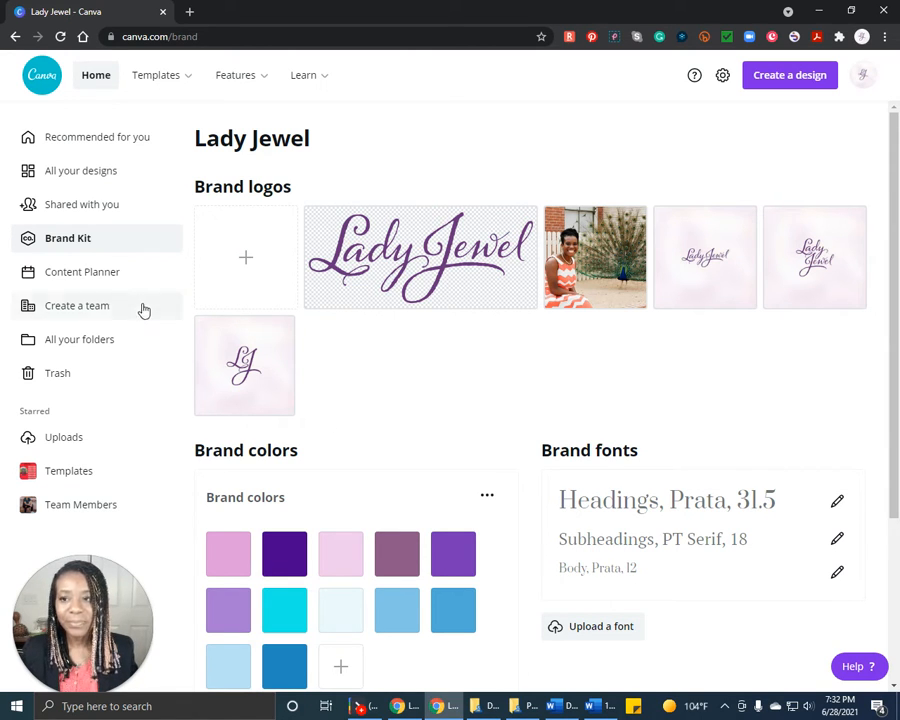
Look through the Content Planner calendar, the team creation page and the list of all folders.
left_click(125, 279)
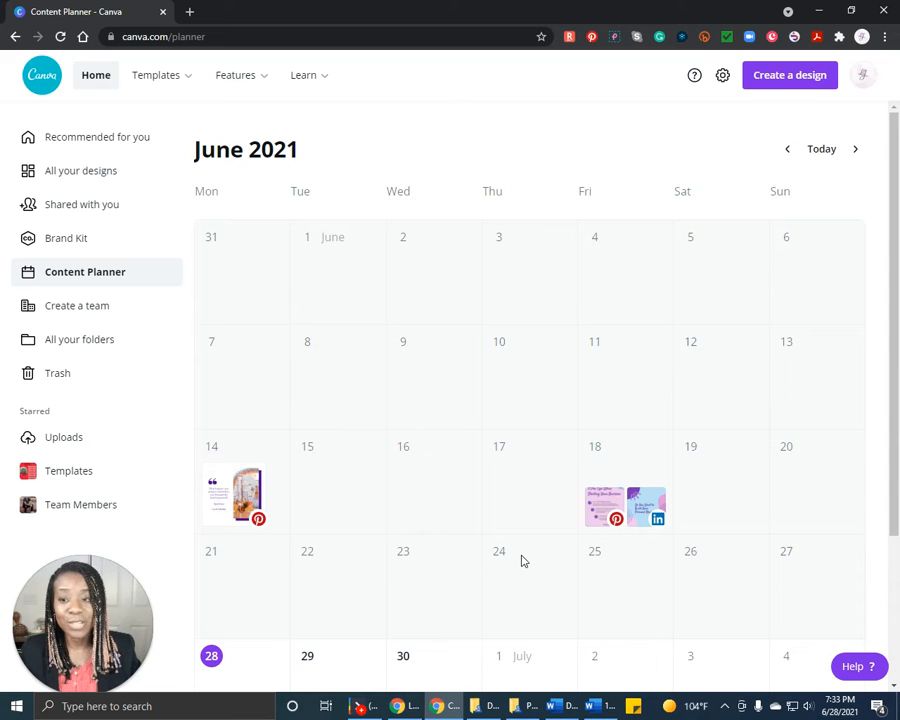
left_click(99, 310)
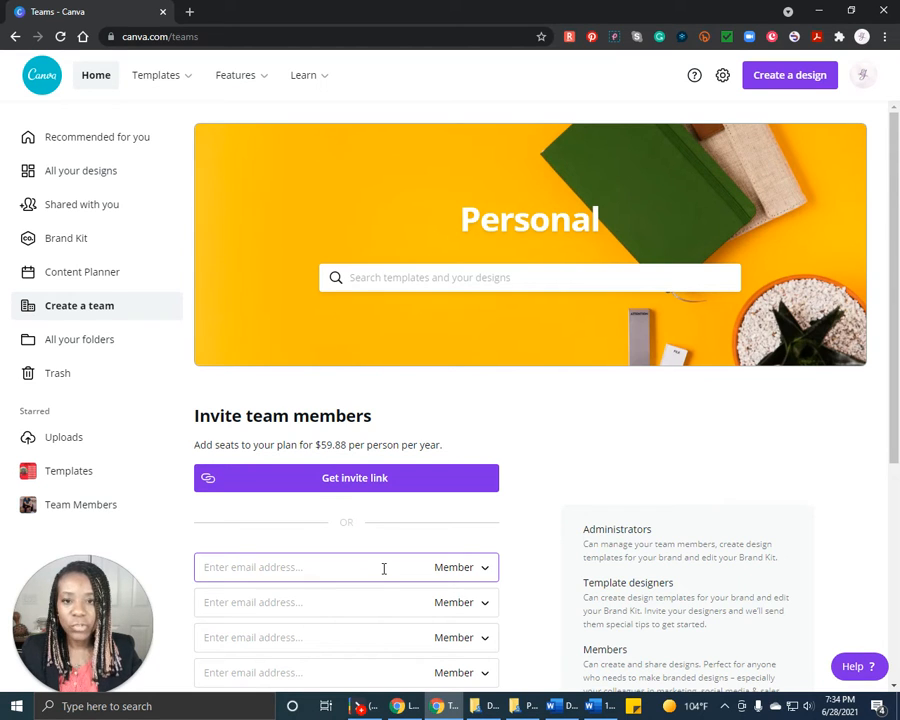
left_click(88, 342)
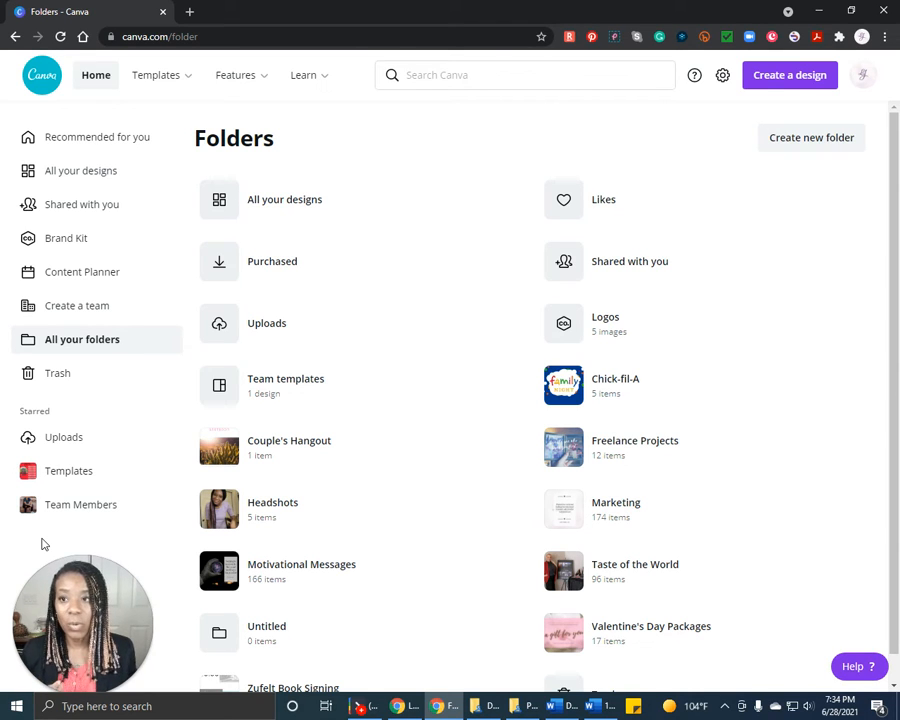
Open the collection of all your designs and look through the previously created designs.
left_click(75, 170)
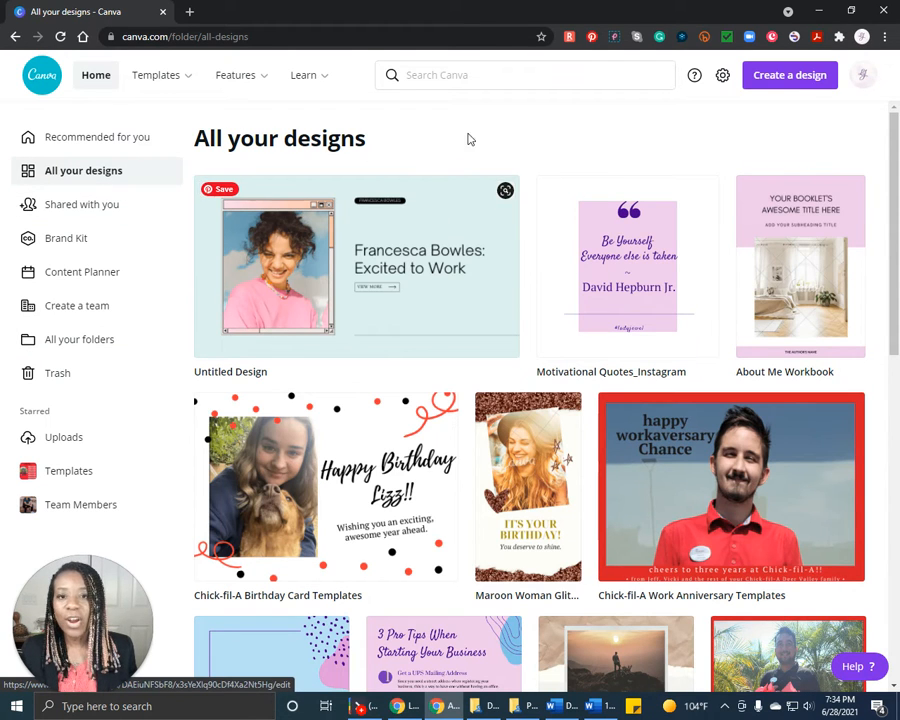
scroll(770, 567, "down", 5)
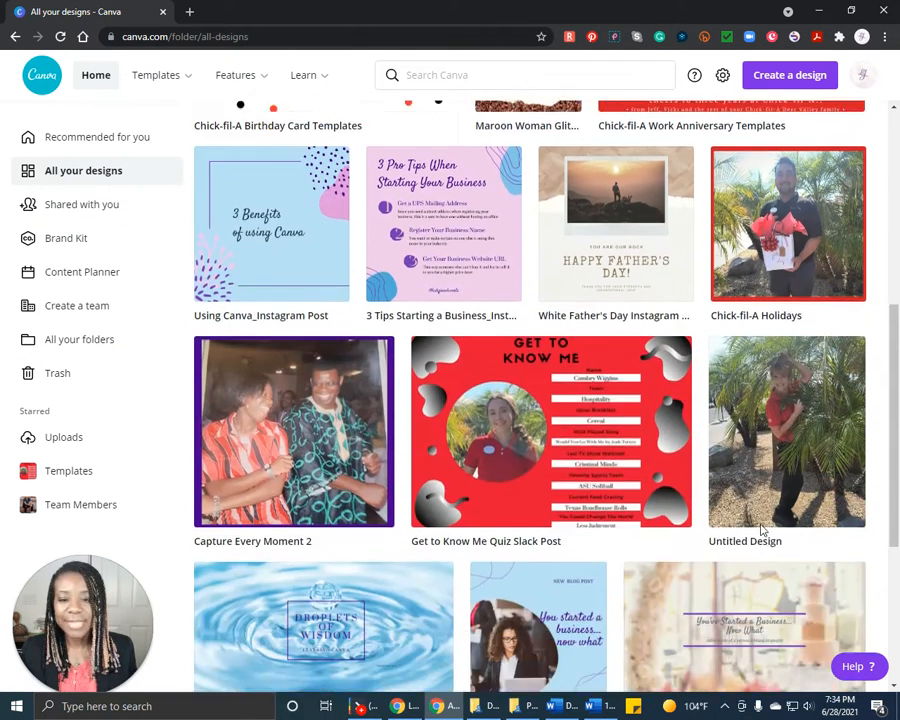
scroll(762, 525, "down", 7)
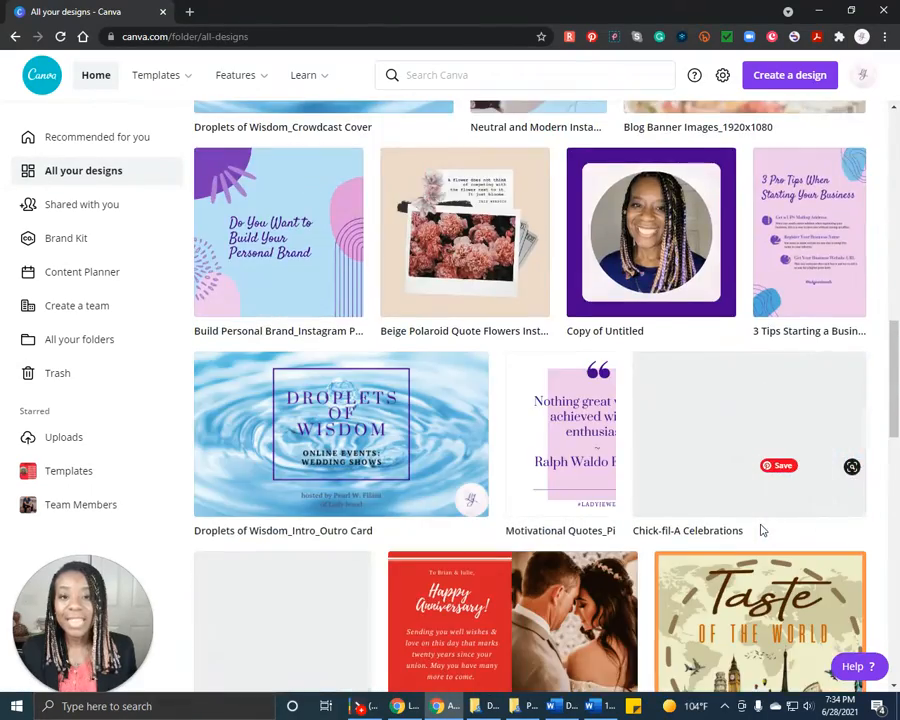
scroll(762, 530, "down", 6)
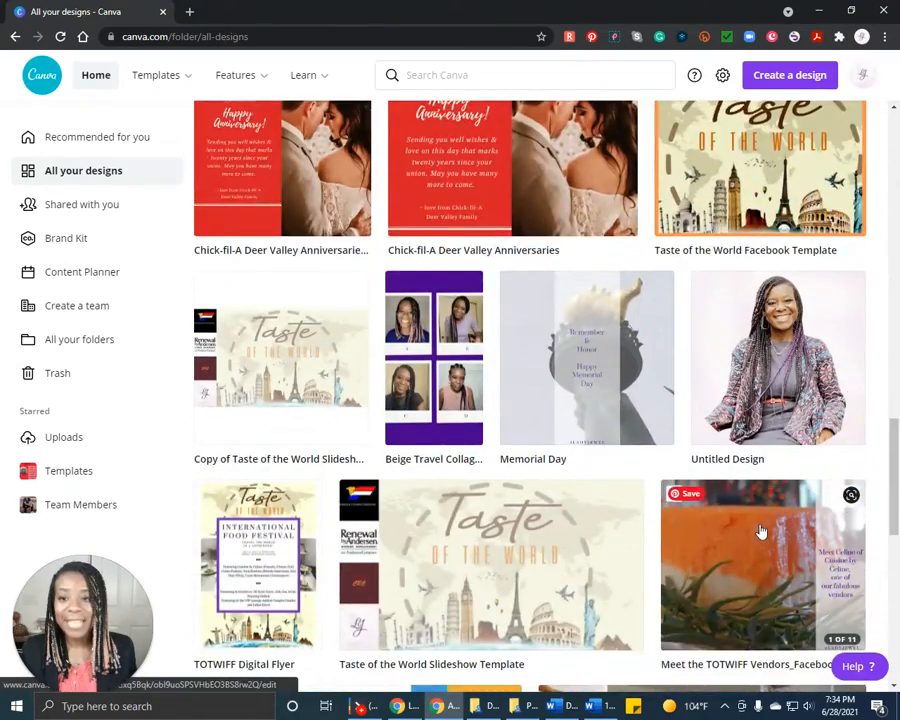
scroll(760, 530, "down", 5)
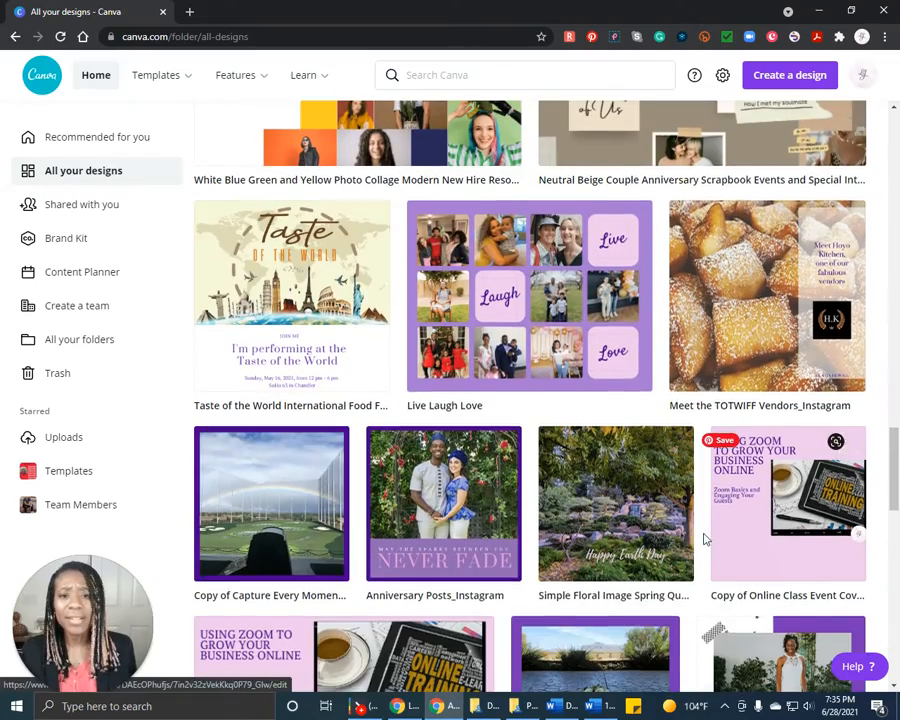
scroll(700, 536, "up", 4)
scroll(700, 536, "up", 15)
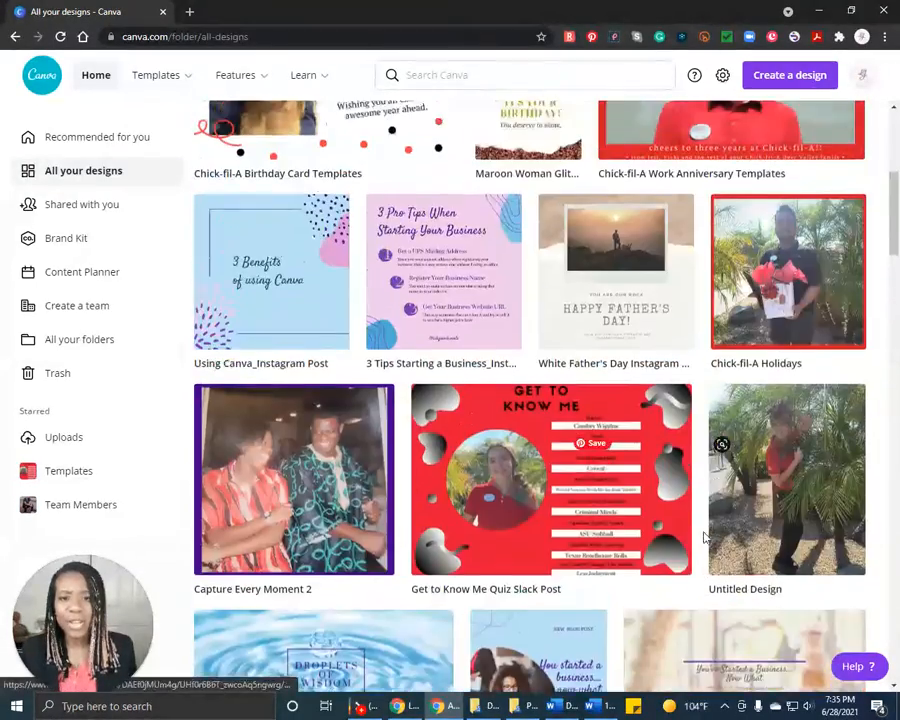
scroll(705, 538, "up", 2)
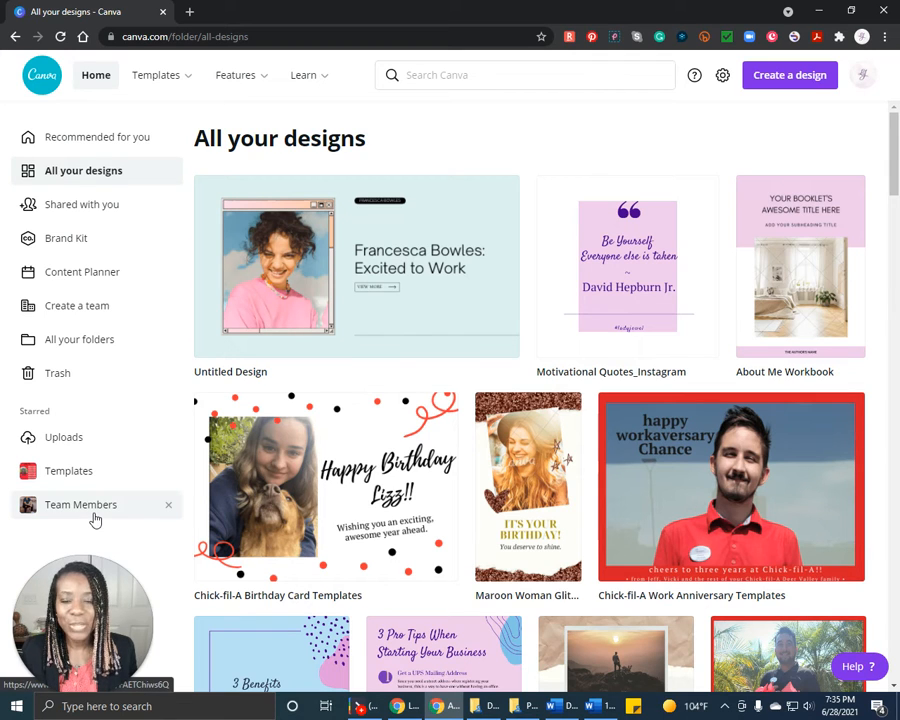
Return to the recommended home page and look through the social media design types on offer.
left_click(89, 146)
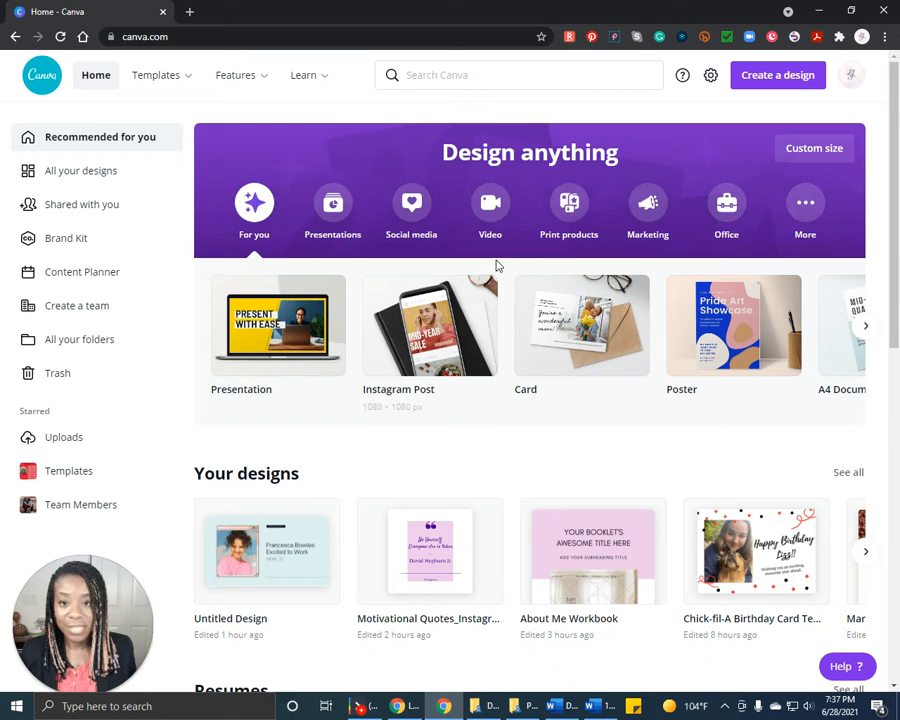
left_click(411, 208)
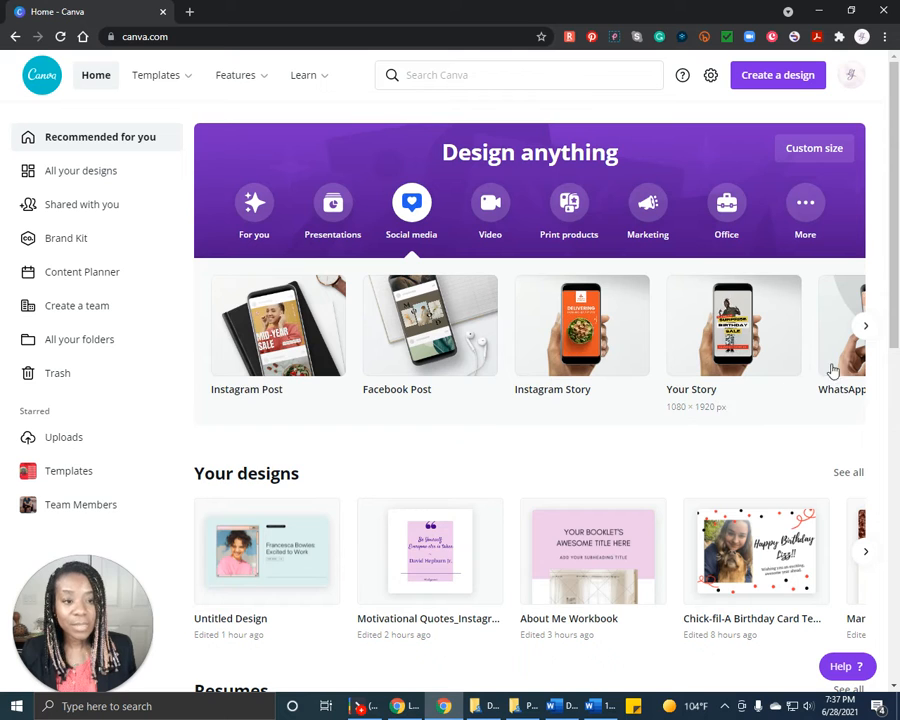
left_click(866, 326)
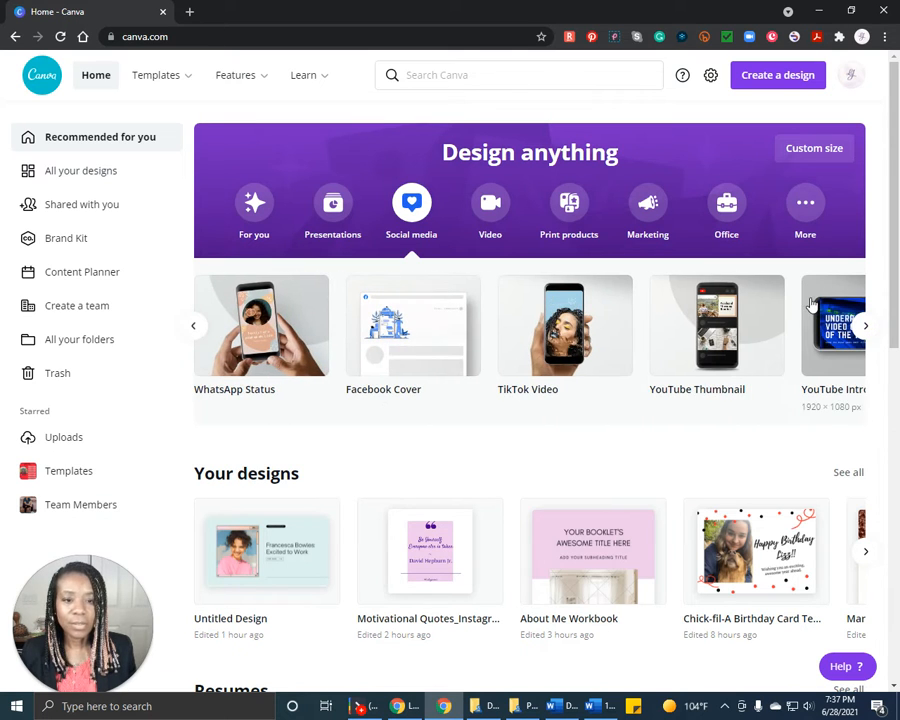
left_click(197, 329)
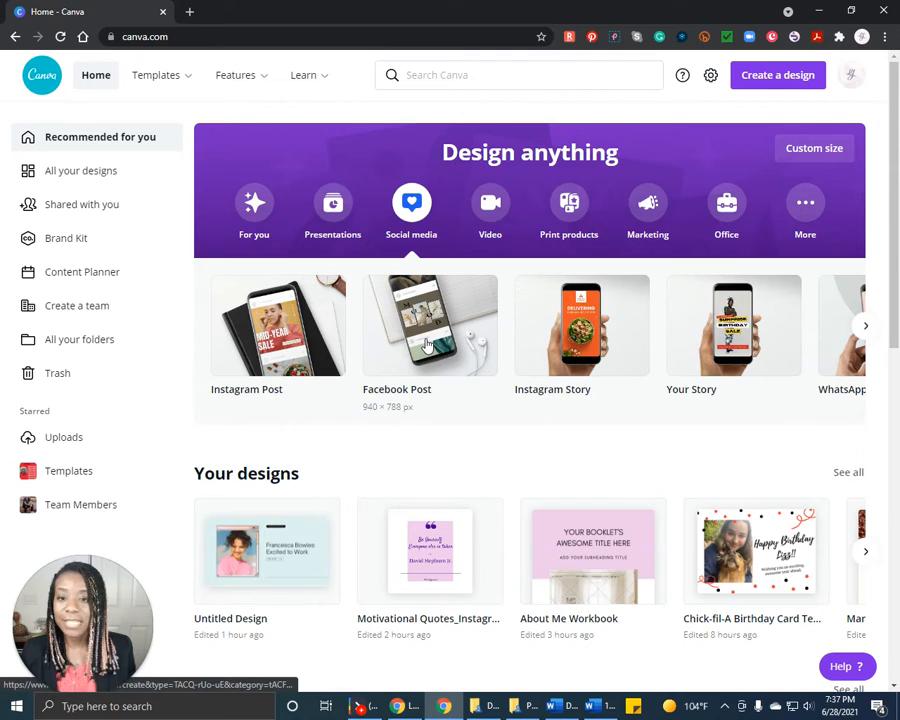
Search for "facebook post" and open the suggested Facebook Post template collection.
left_click(460, 76)
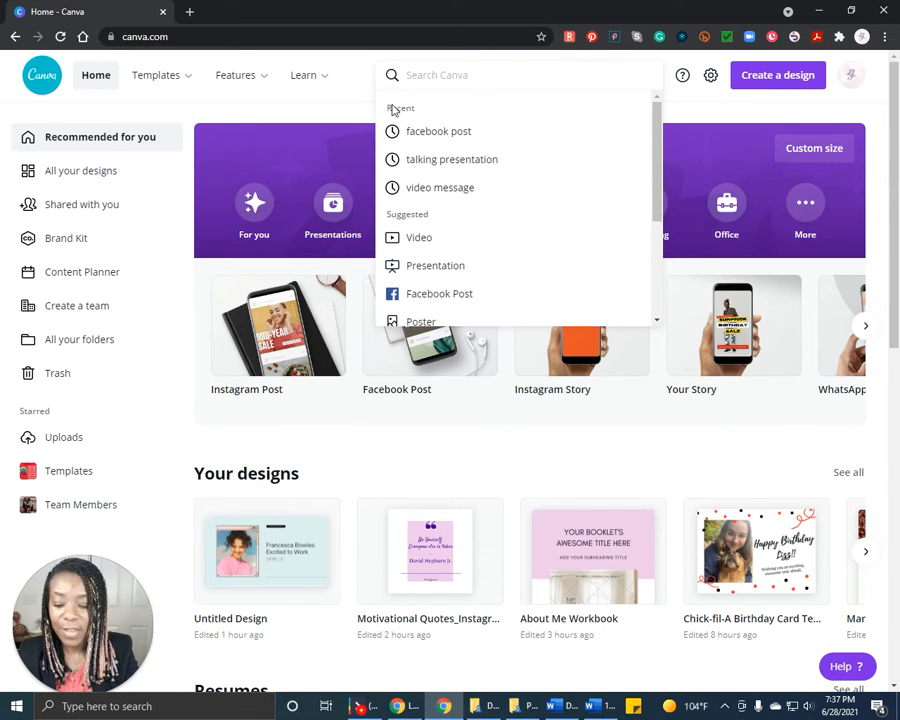
type("fac")
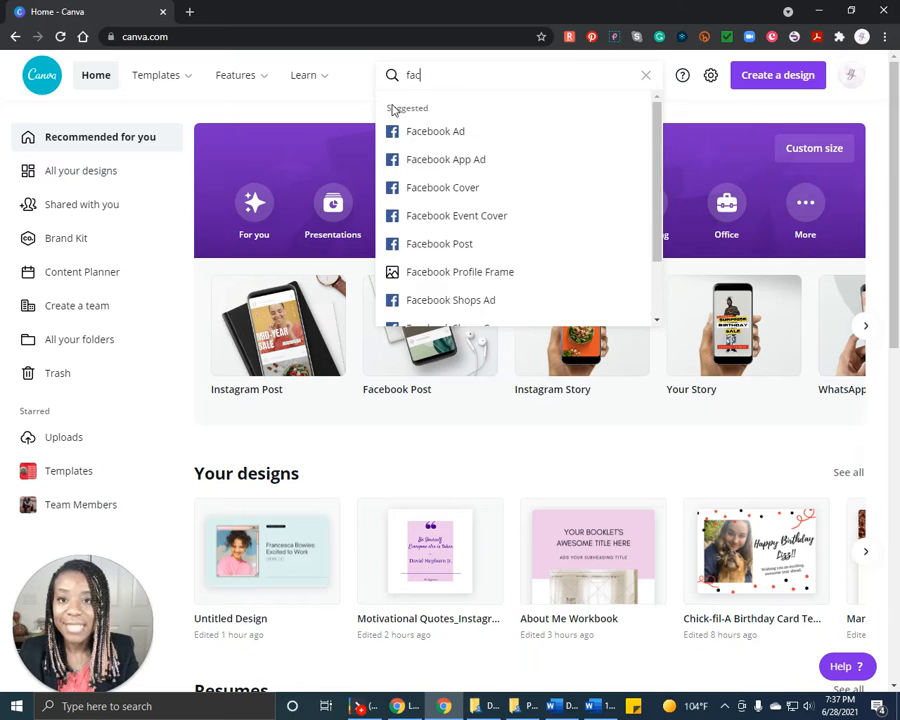
type("ebook")
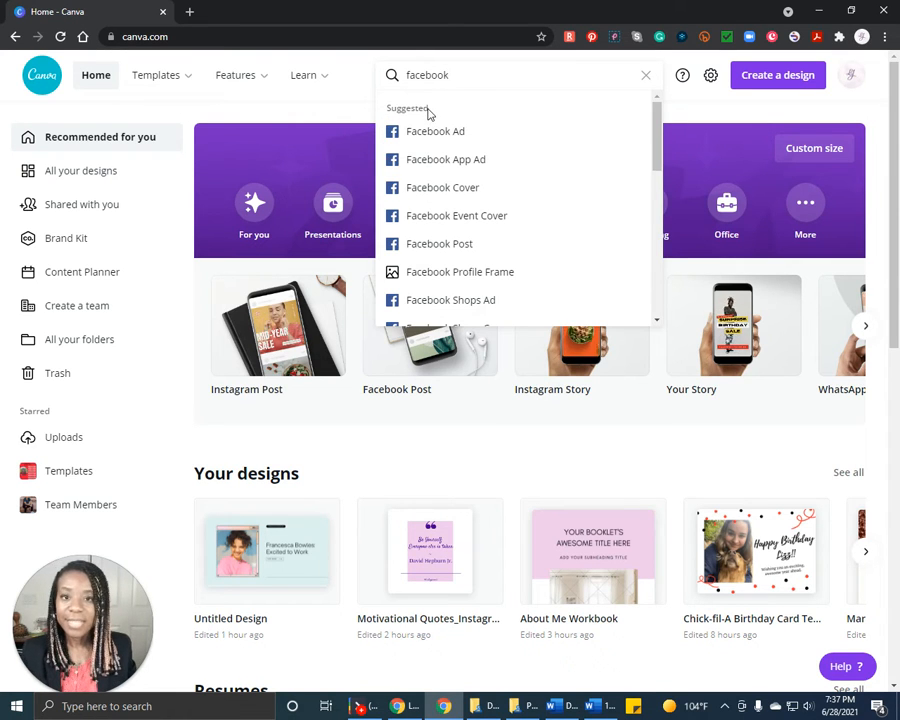
type(" post")
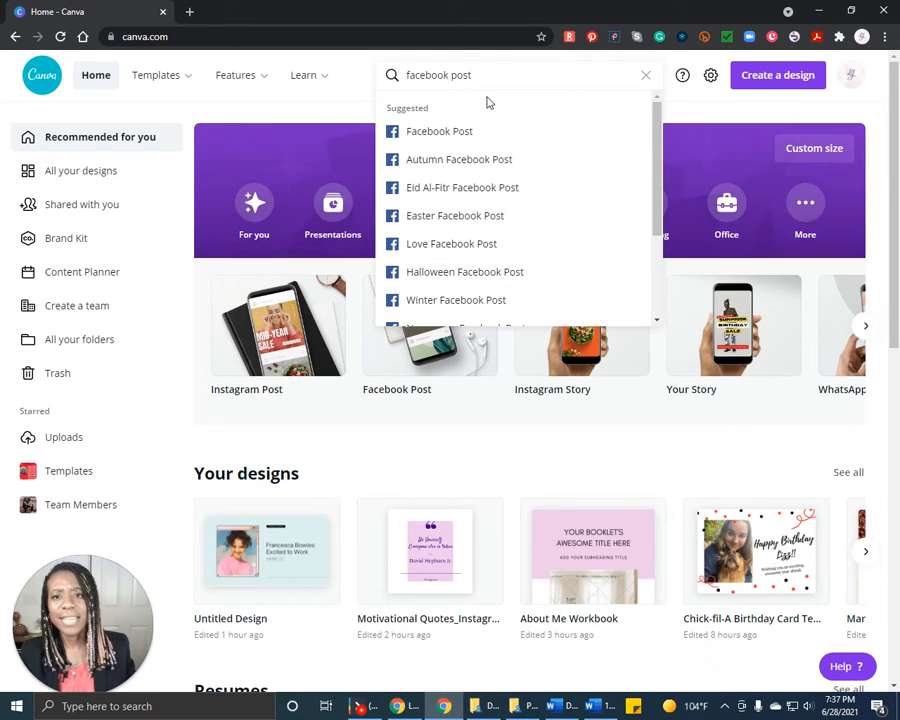
left_click(440, 136)
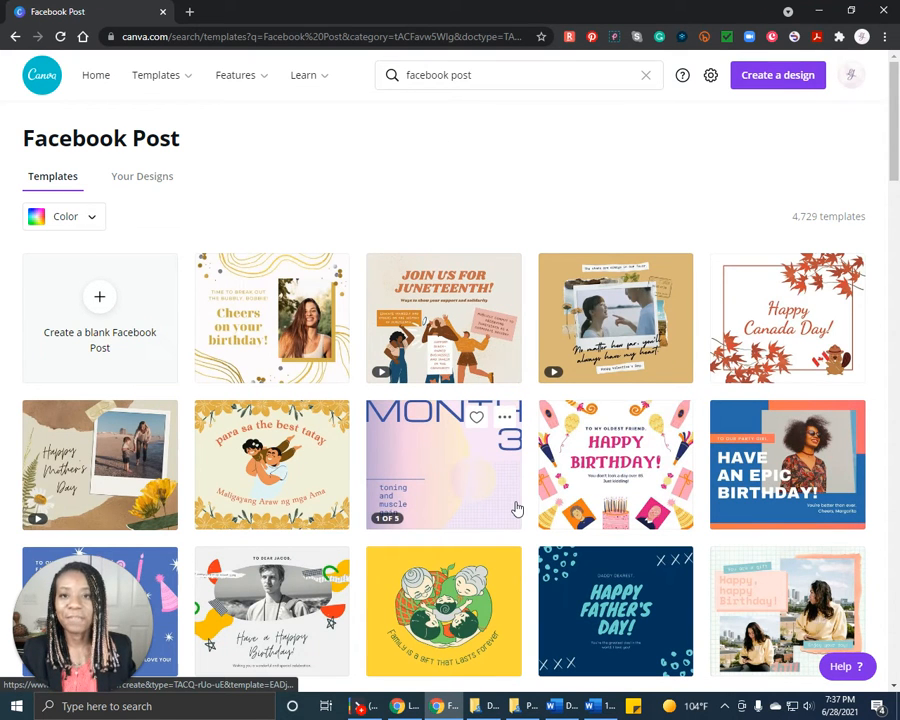
Look through the Facebook Post templates to examine the available themes and styles.
scroll(518, 370, "down", 5)
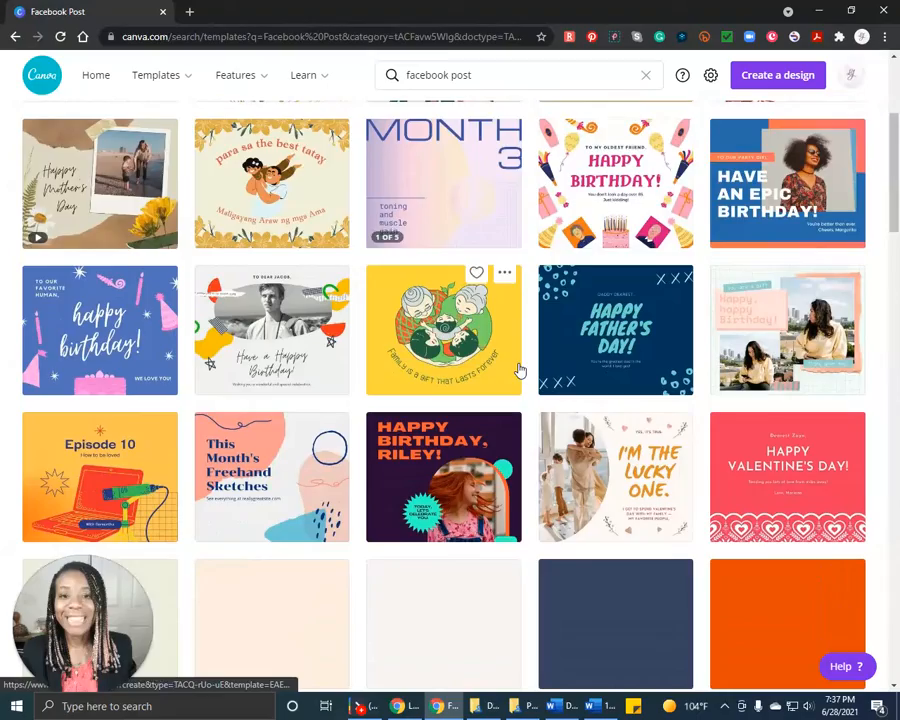
scroll(518, 370, "down", 6)
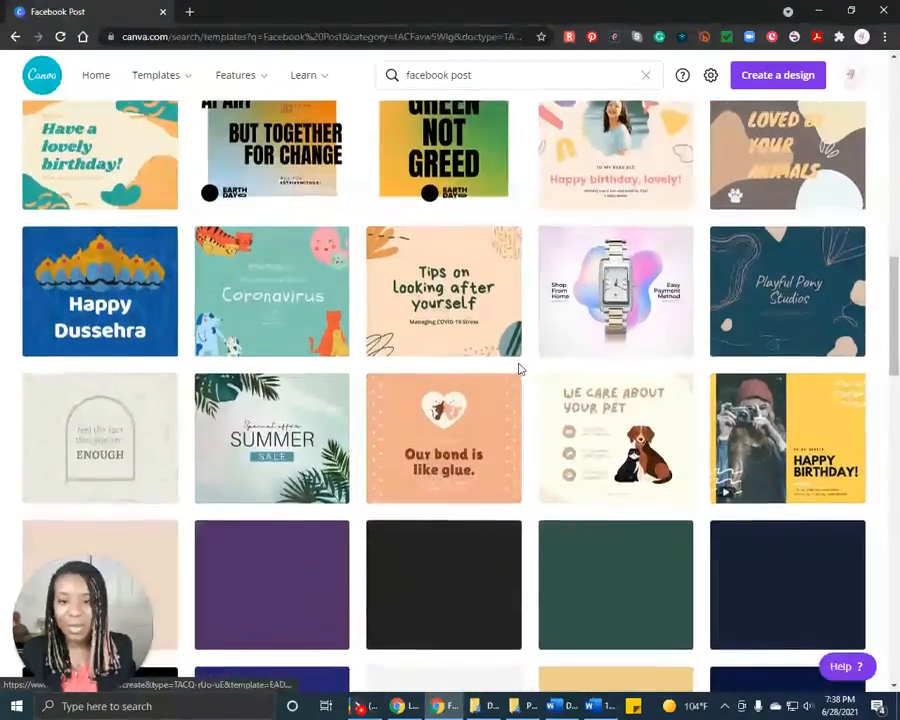
scroll(518, 370, "up", 4)
scroll(518, 370, "up", 8)
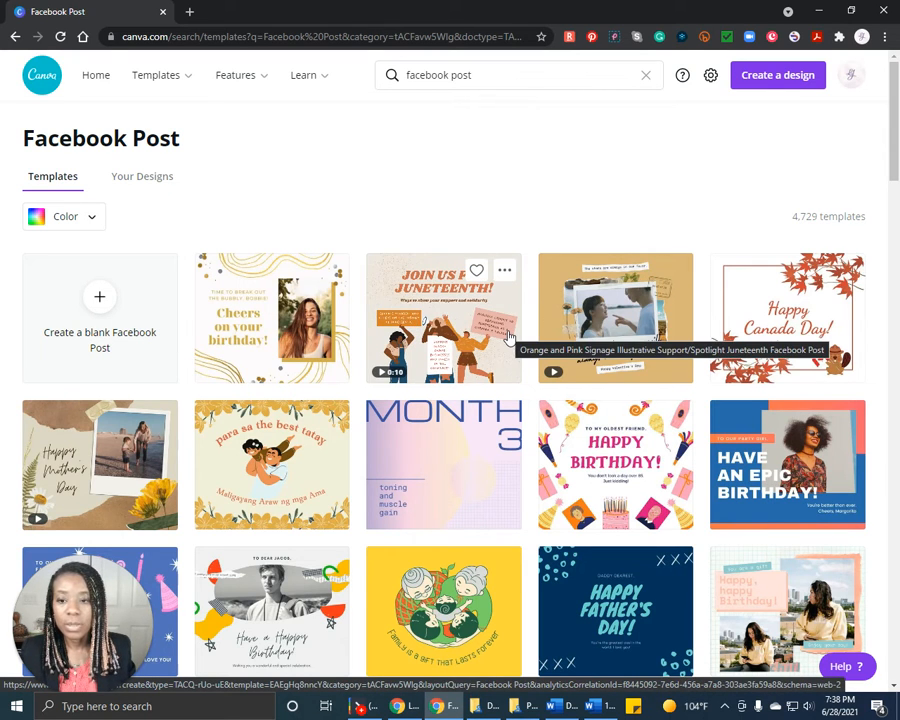
scroll(508, 337, "down", 6)
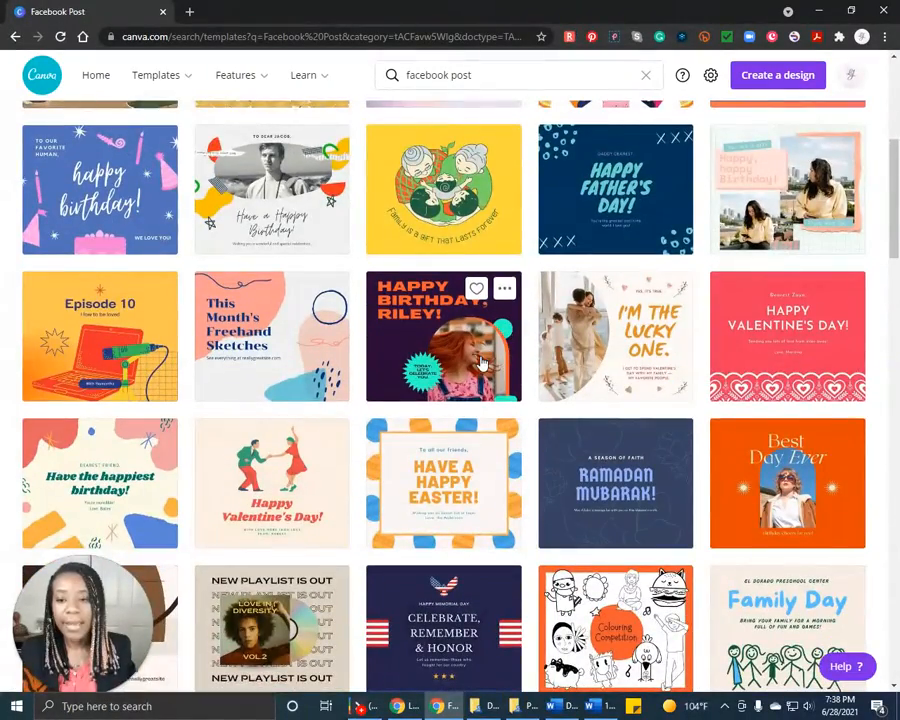
scroll(483, 363, "down", 5)
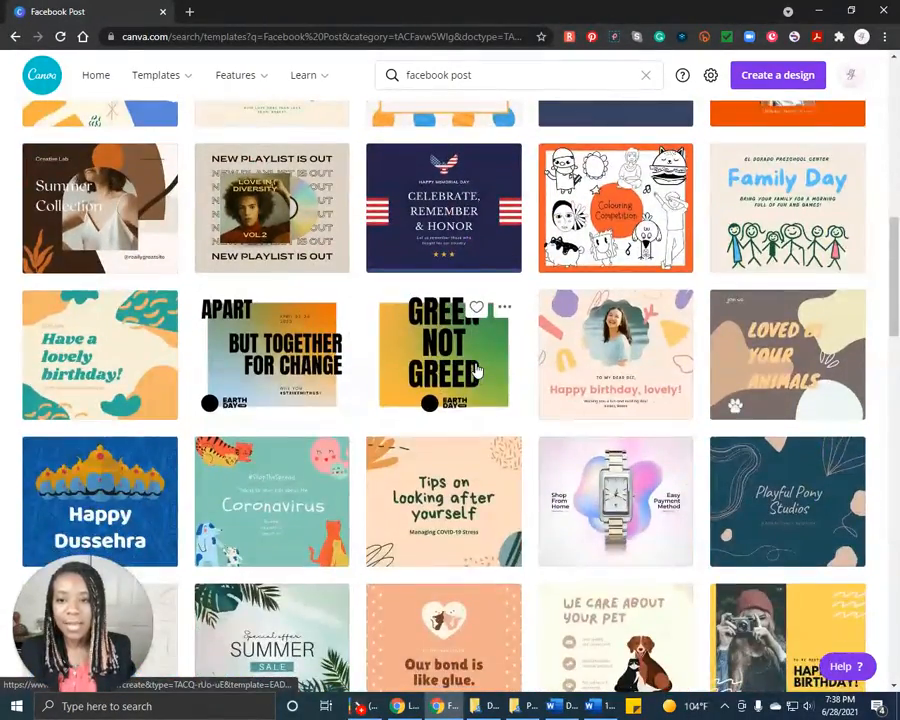
scroll(477, 368, "up", 12)
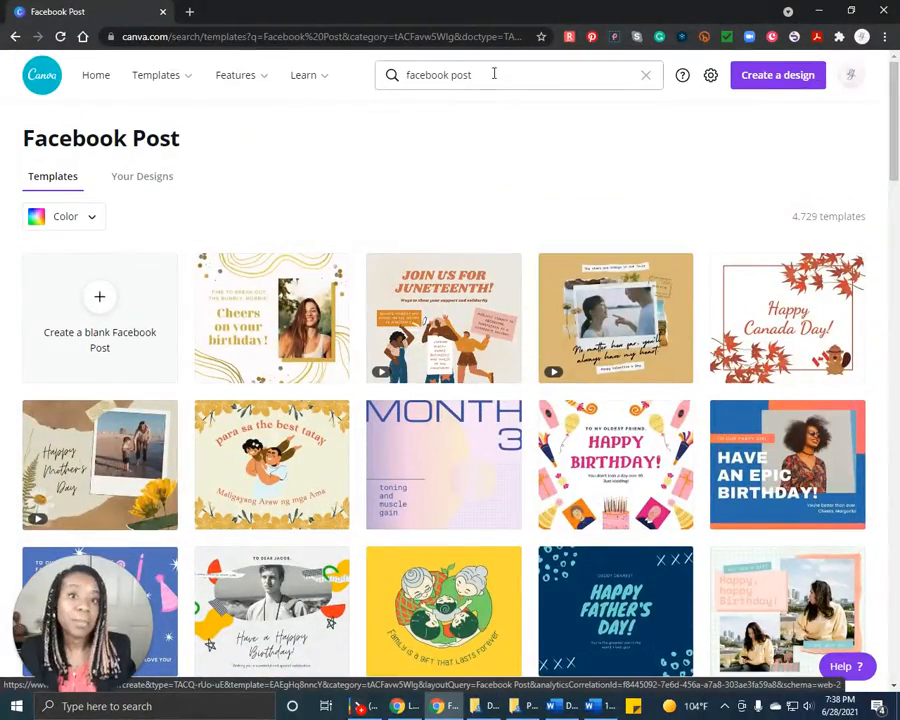
Extend the template search to "facebook post fourth of july" and run it.
left_click(494, 73)
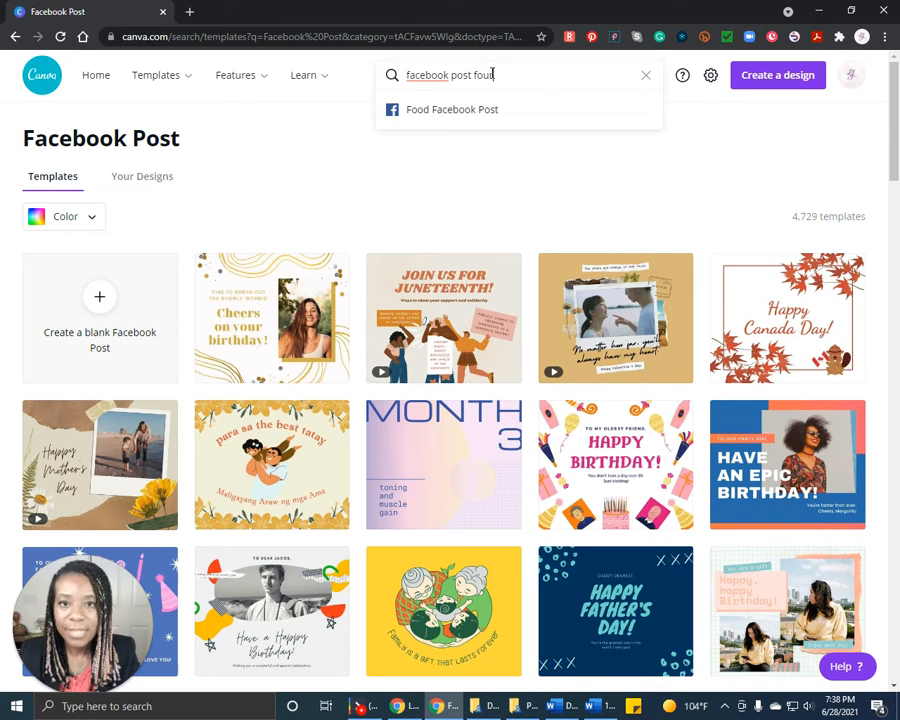
type("july")
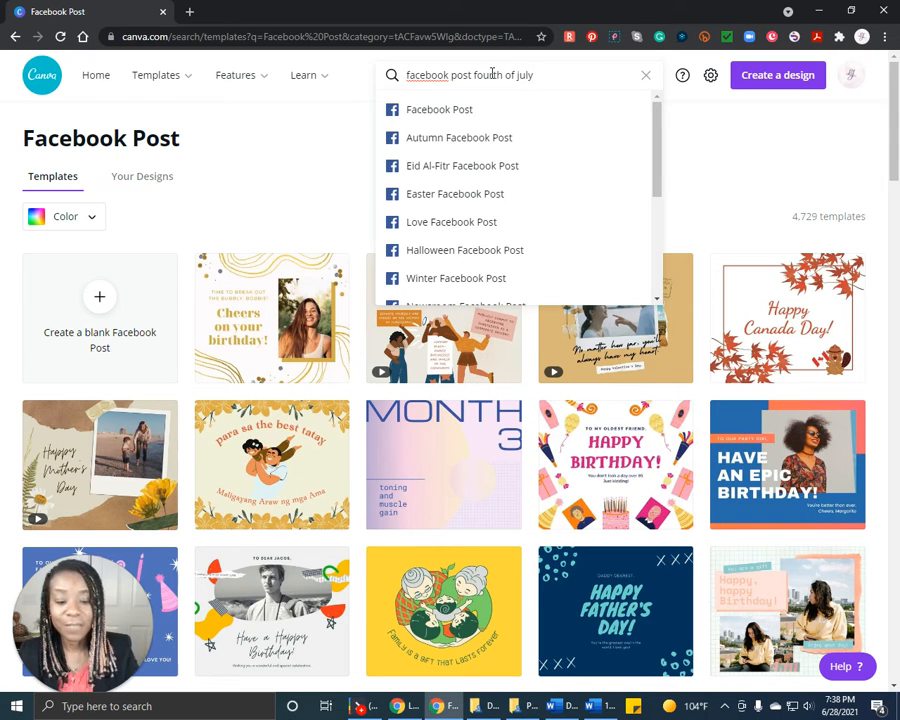
key("Return")
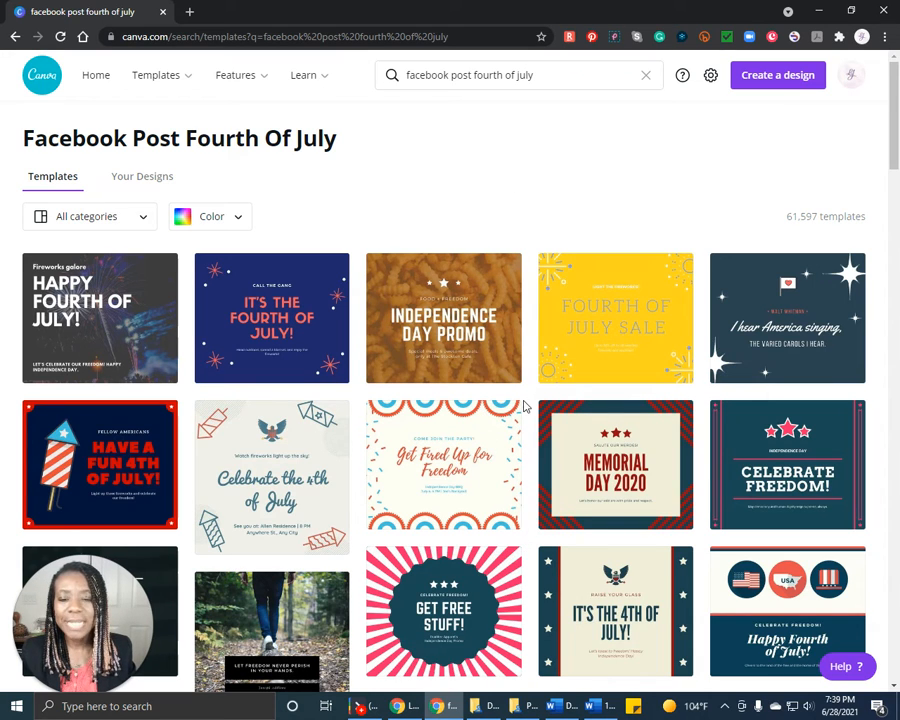
Open the "Happy Fourth of July!" template with white text over an American flag photo as a new design.
scroll(523, 400, "down", 3)
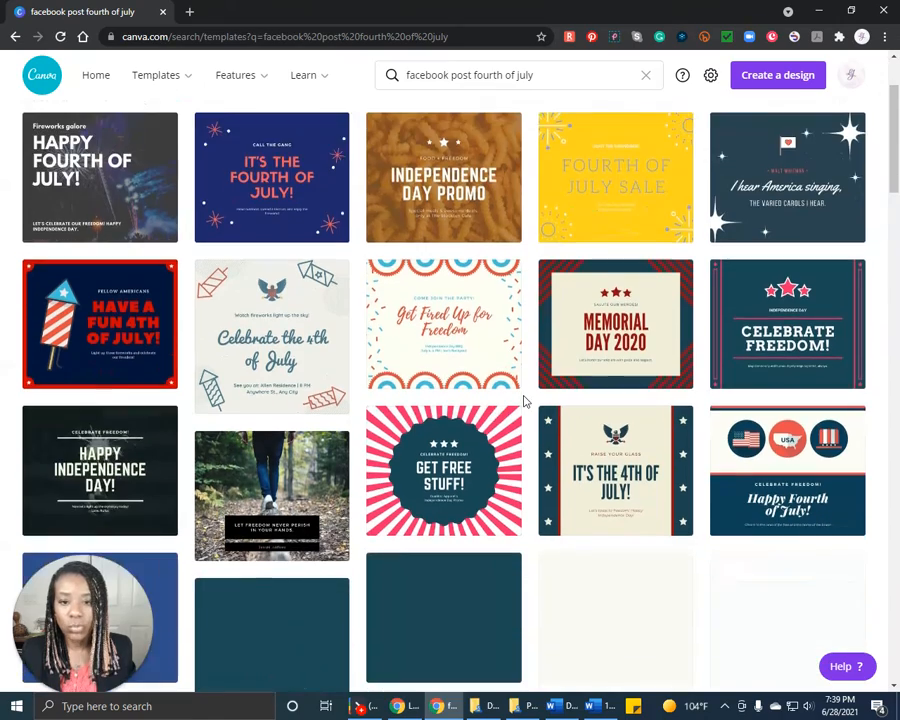
scroll(523, 400, "down", 5)
scroll(523, 400, "down", 3)
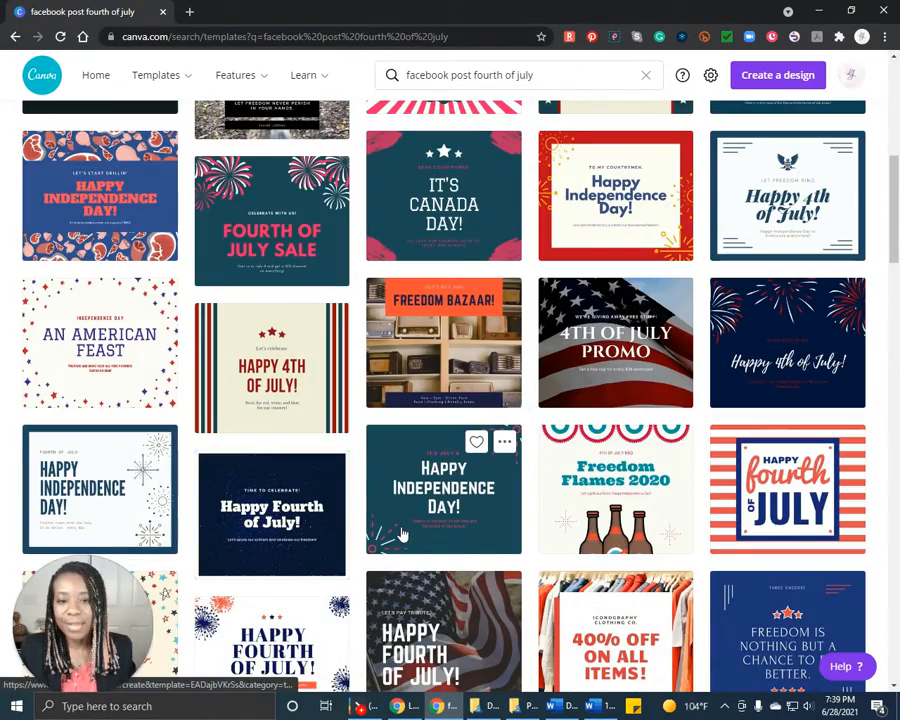
scroll(405, 528, "down", 3)
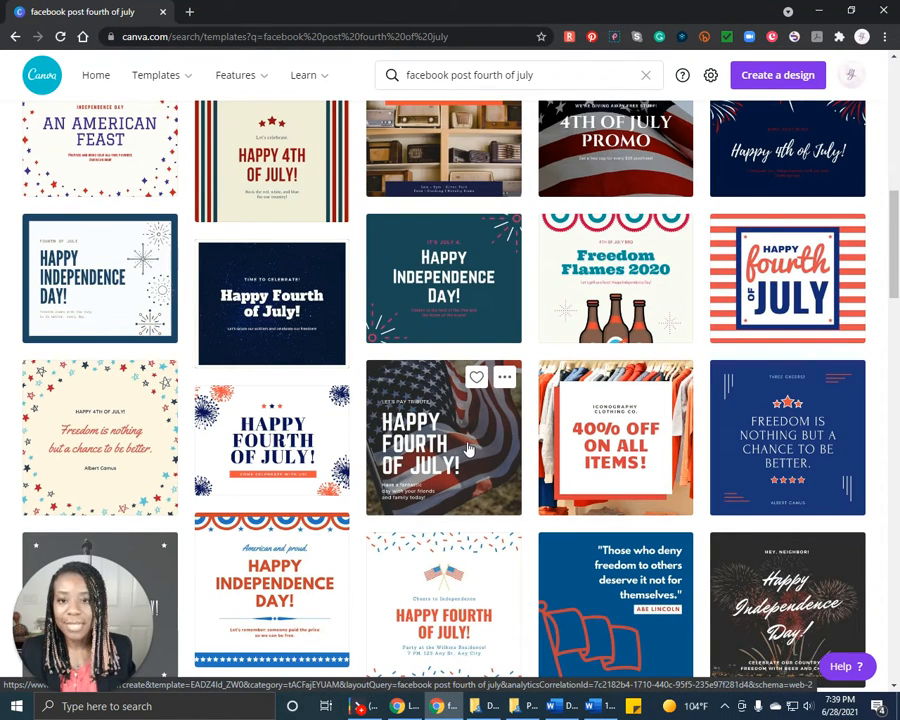
left_click(468, 449)
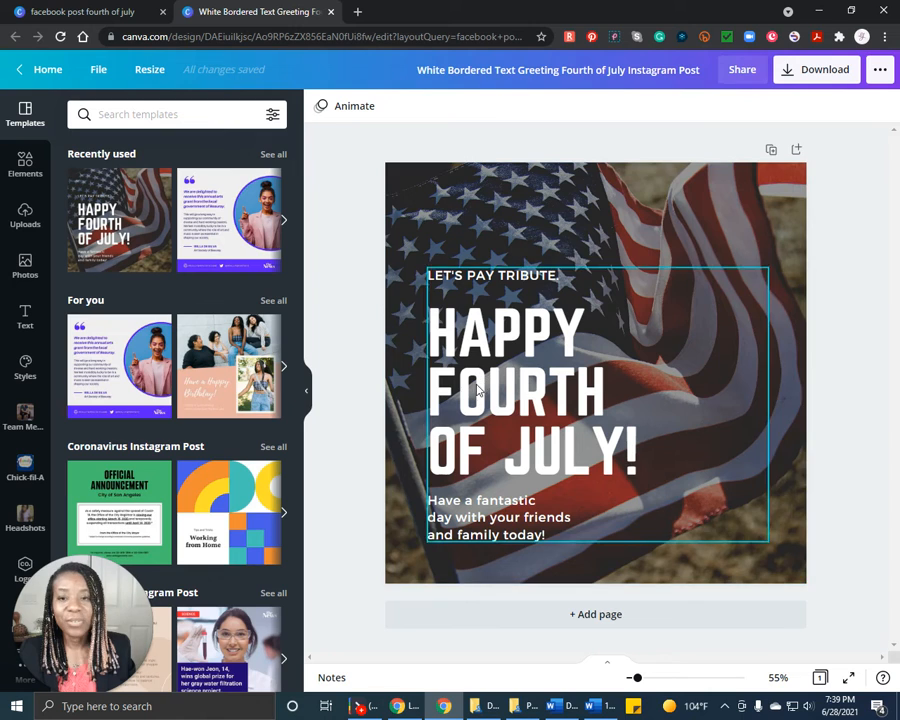
View the full design with the side panel collapsed, and examine the uploaded images.
left_click(307, 397)
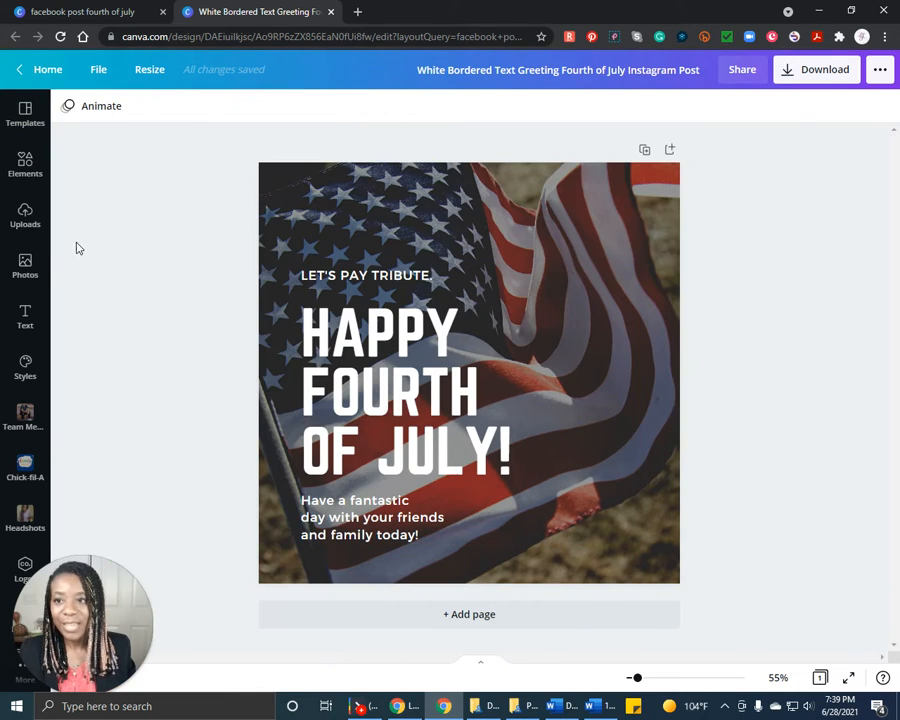
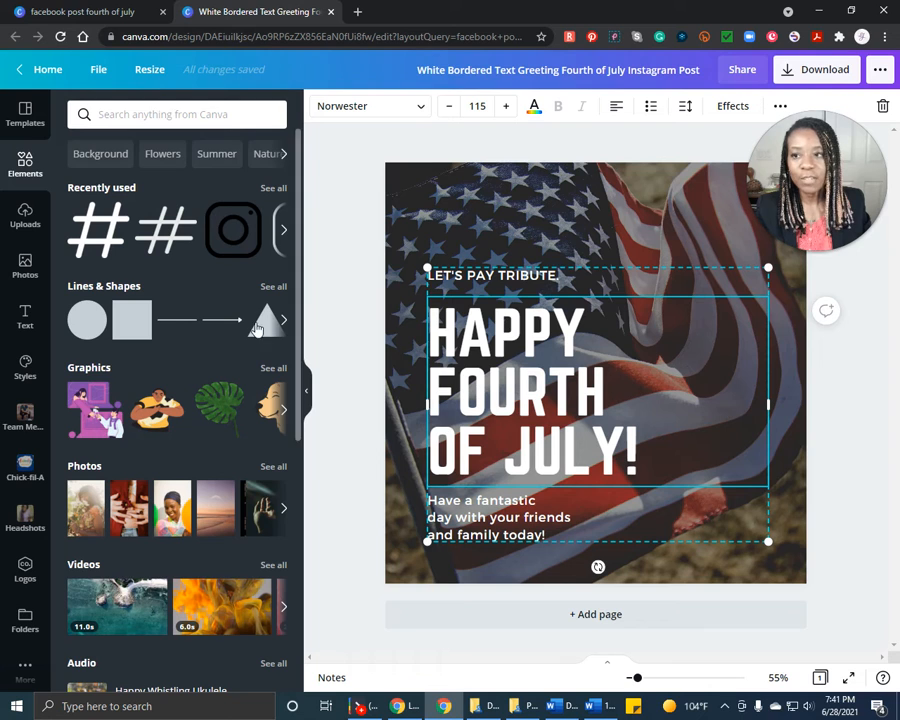
left_click(26, 216)
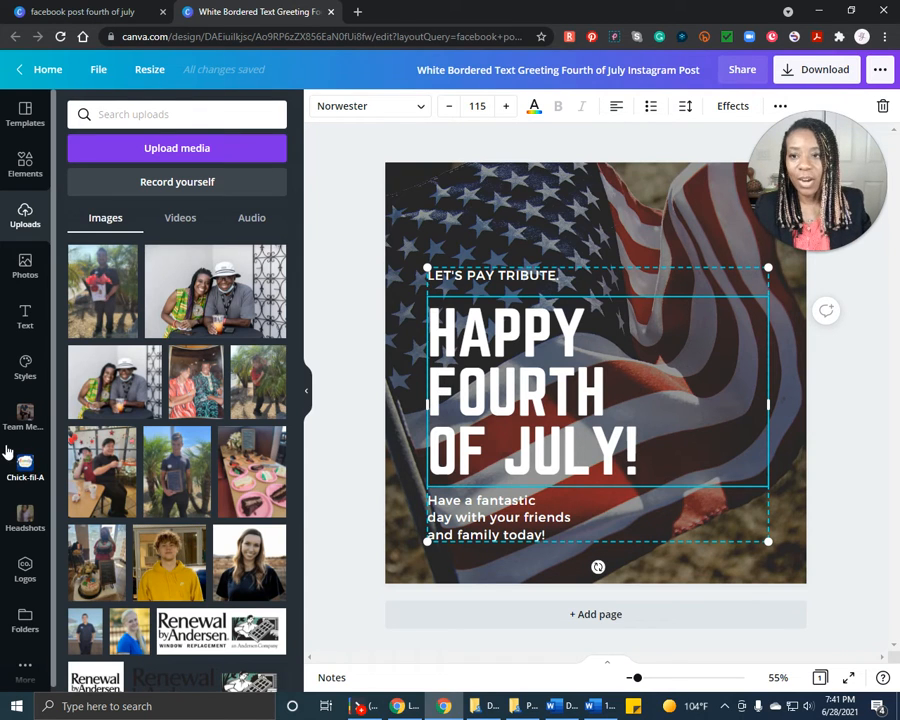
Place the recently used stock photo of a smiling woman in a brown apron on the design, and delete it.
left_click(25, 268)
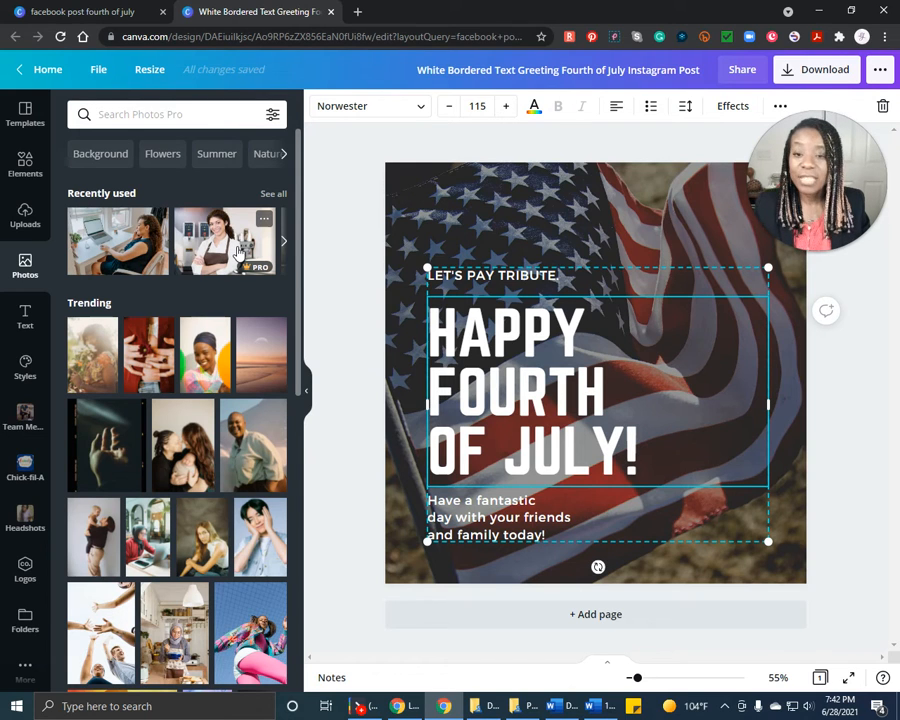
left_click_drag(237, 251, 462, 228)
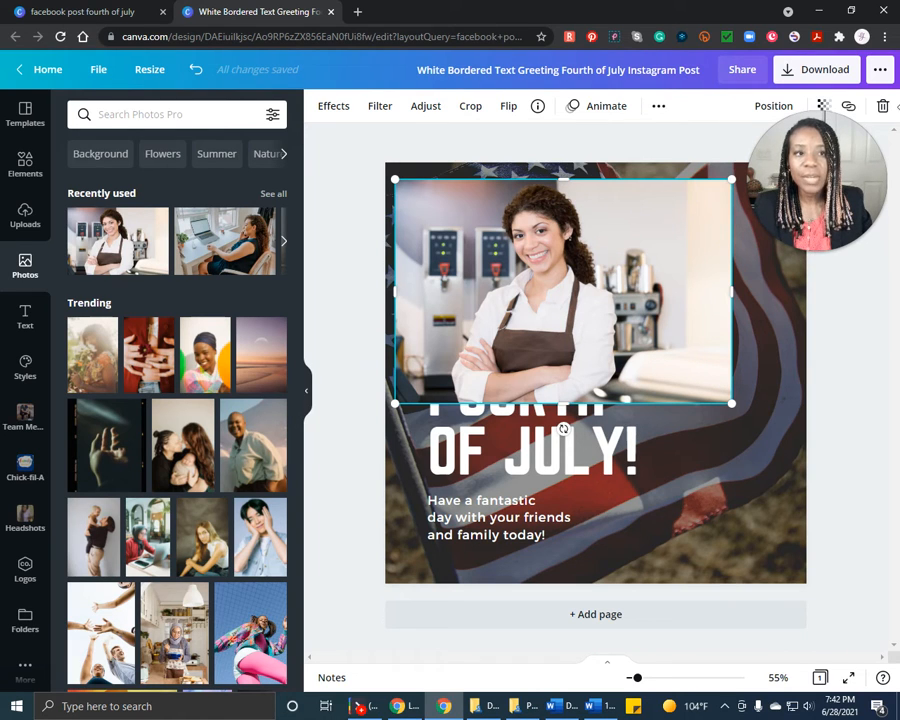
left_click(881, 105)
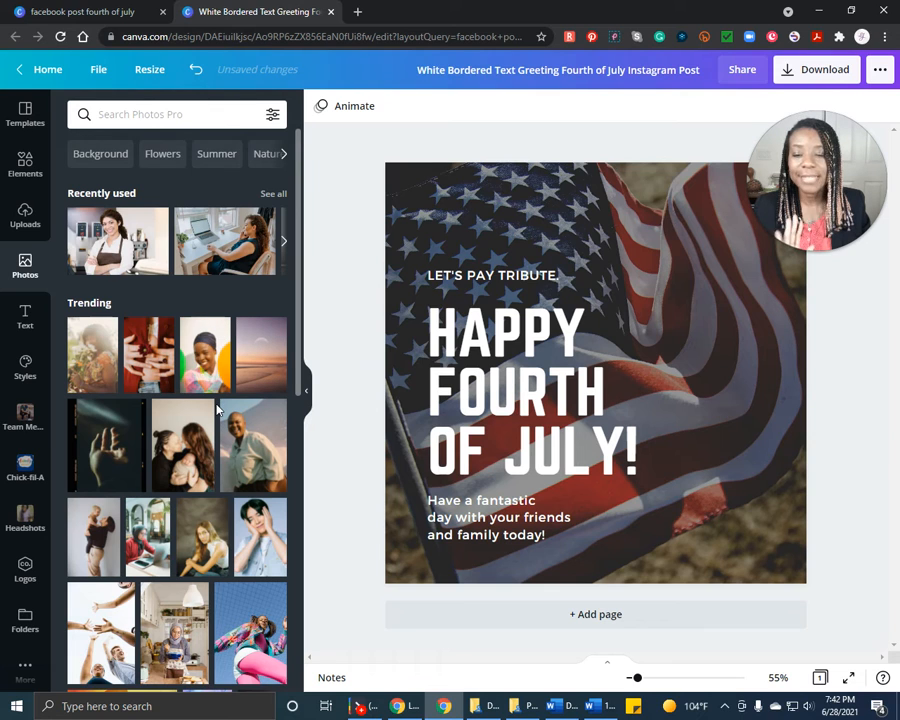
Add a heading and a subheading text box, and place them side by side above the "LET'S PAY TRIBUTE." line.
left_click(27, 317)
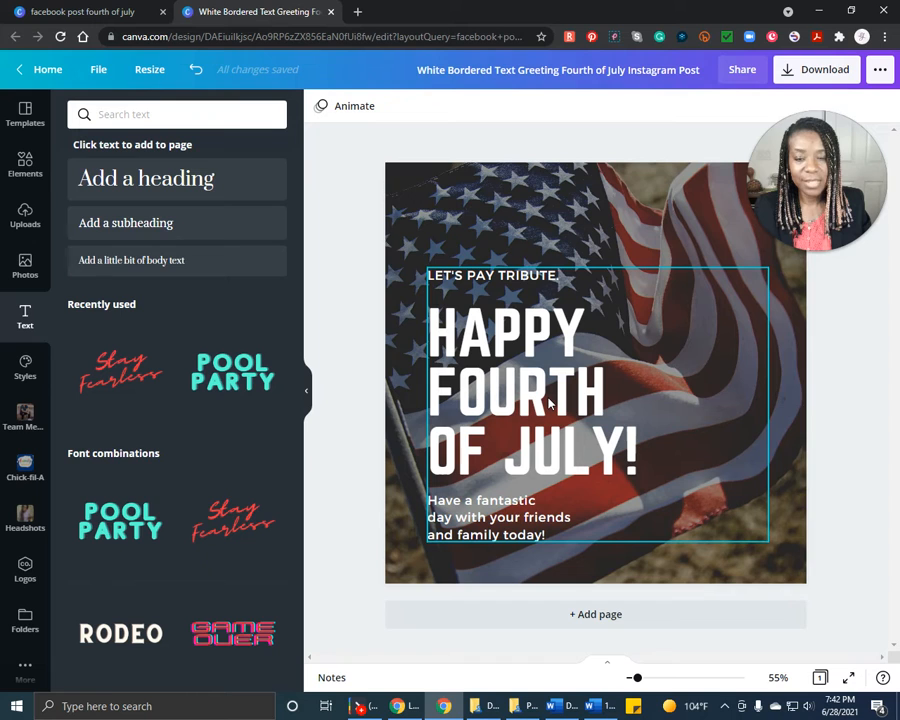
left_click(185, 177)
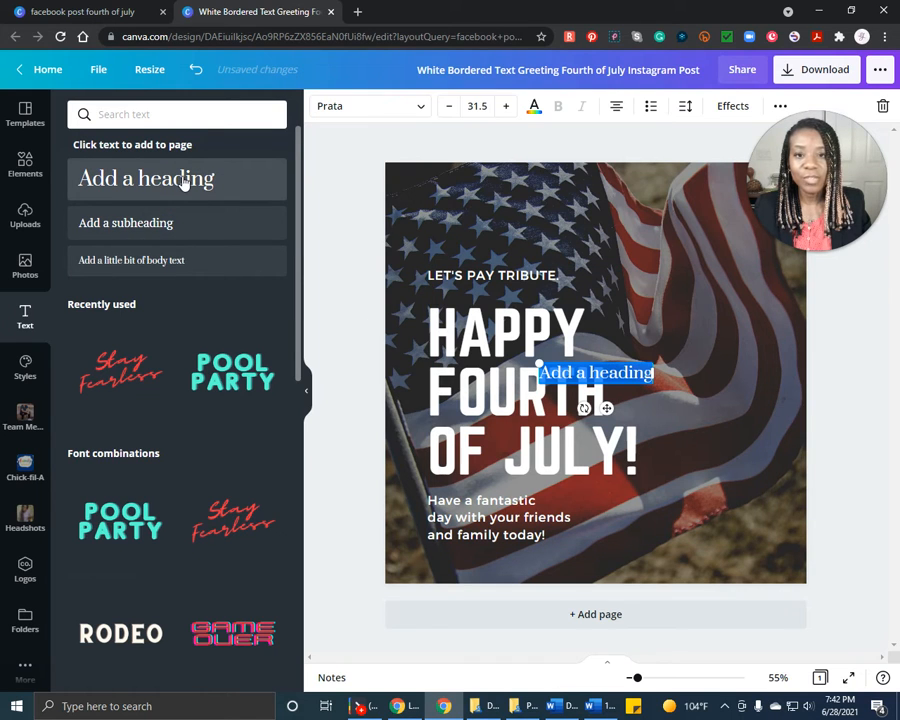
left_click(253, 229)
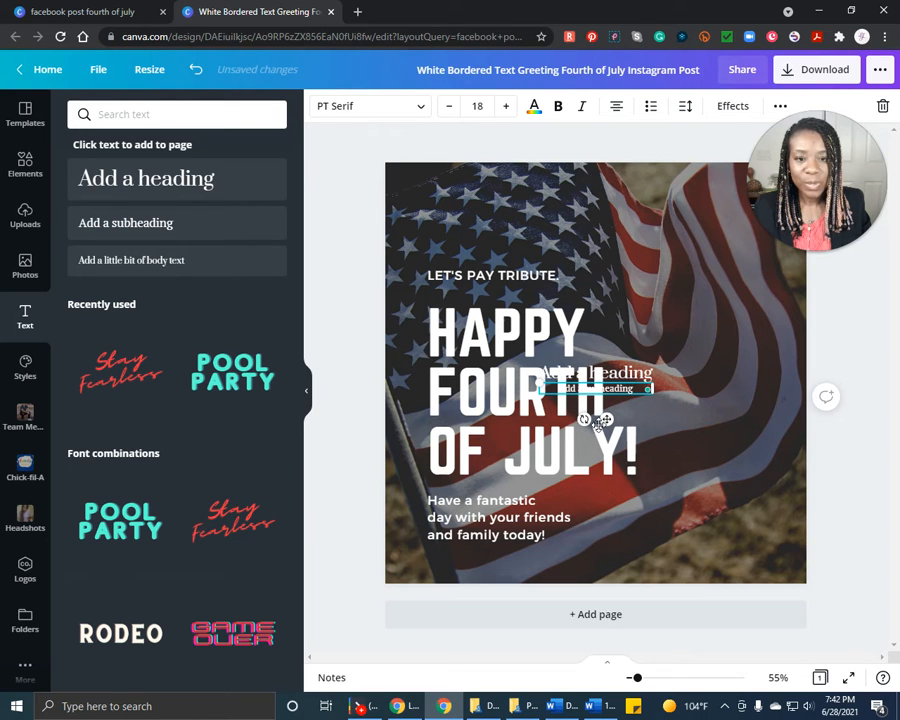
left_click_drag(608, 420, 563, 225)
left_click(596, 374)
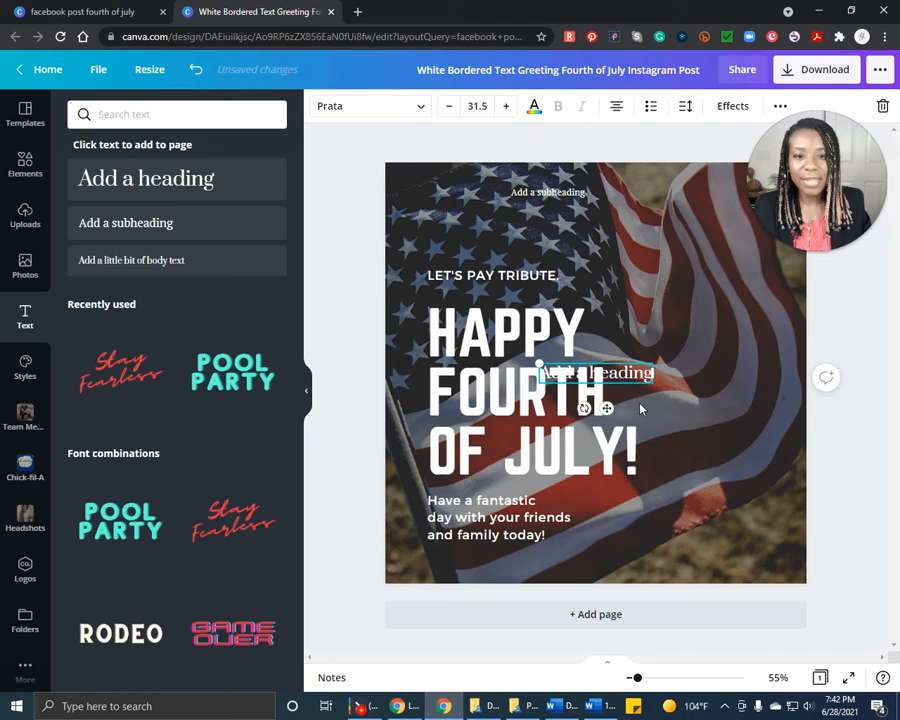
left_click_drag(609, 408, 461, 228)
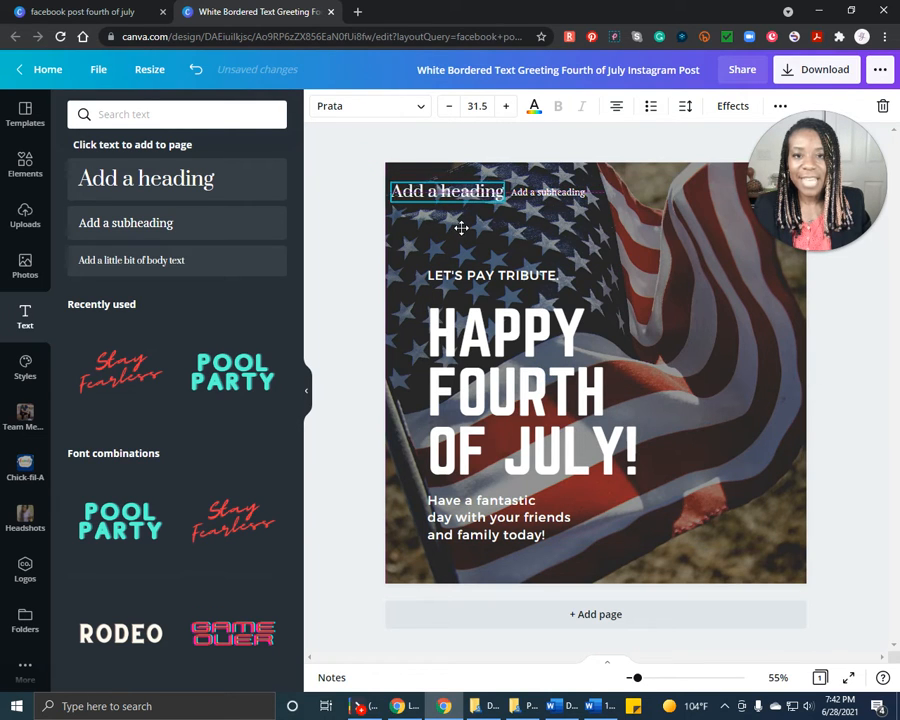
Add a small body text box and place it to the right of the subheading.
left_click(170, 262)
left_click_drag(460, 234, 670, 228)
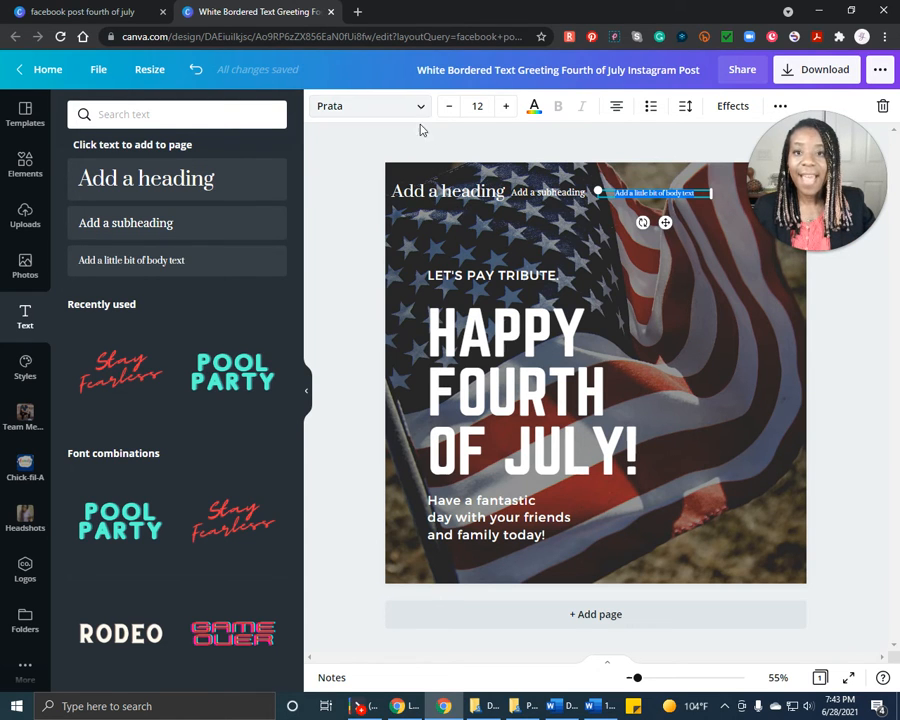
left_click(446, 197)
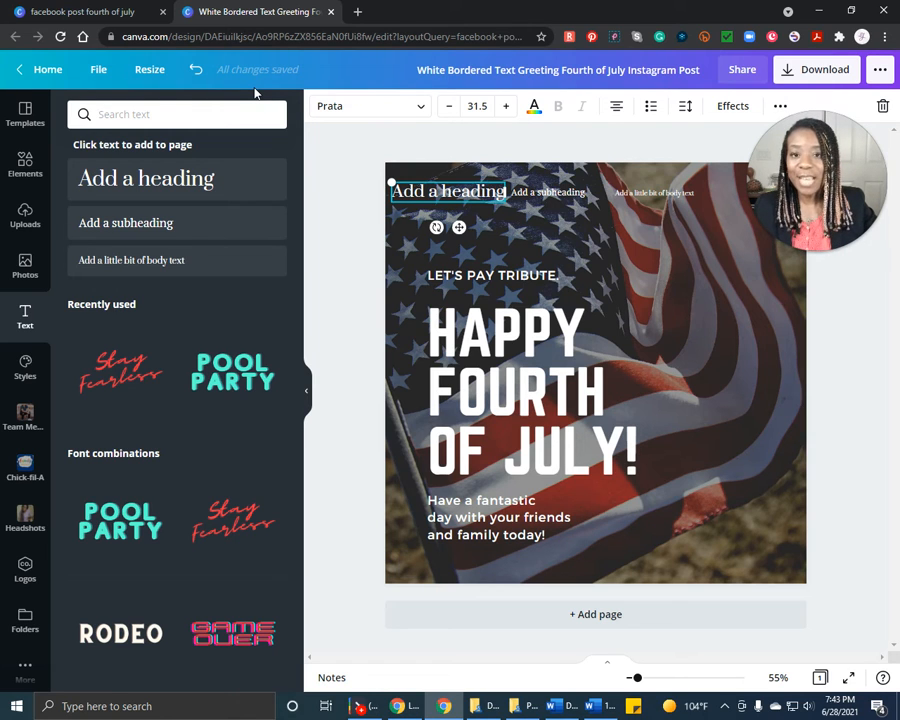
Undo the added heading, subheading and body text boxes, including their moves.
left_click(195, 73)
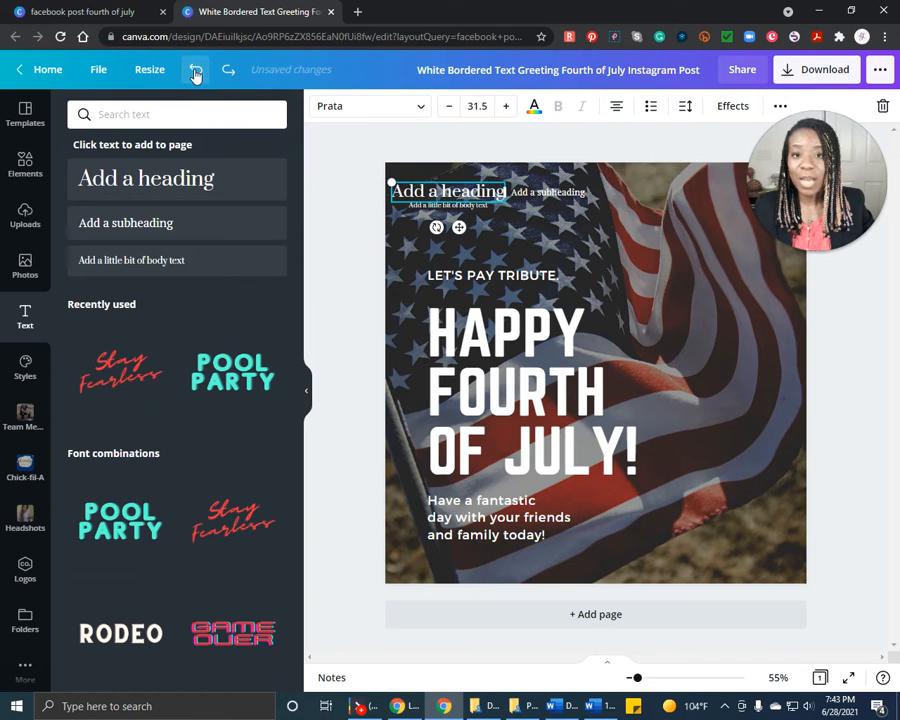
left_click(195, 73)
left_click(195, 73)
left_click(195, 73)
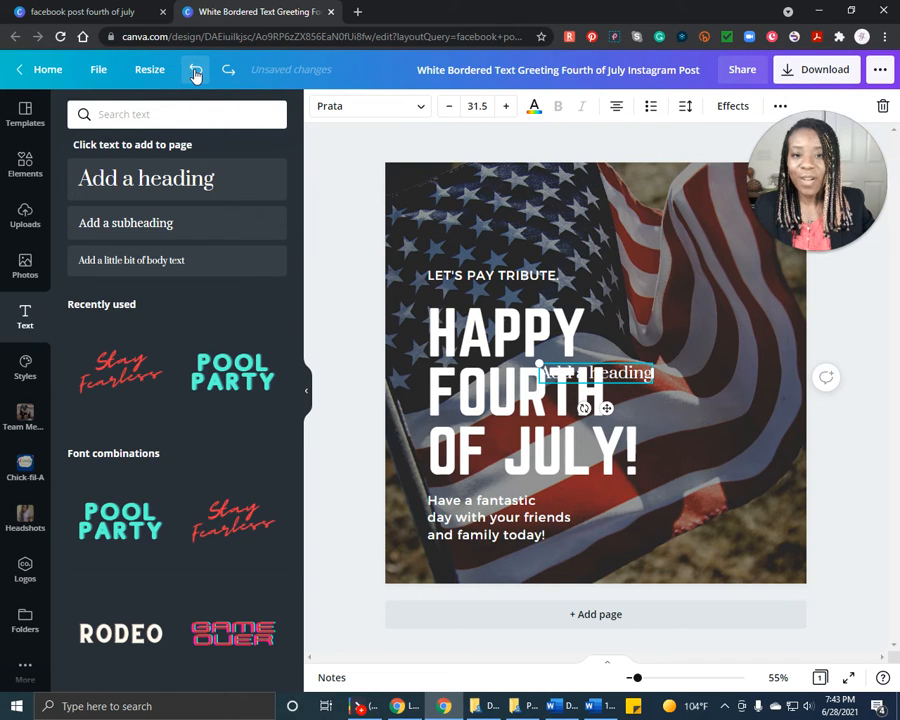
left_click(195, 73)
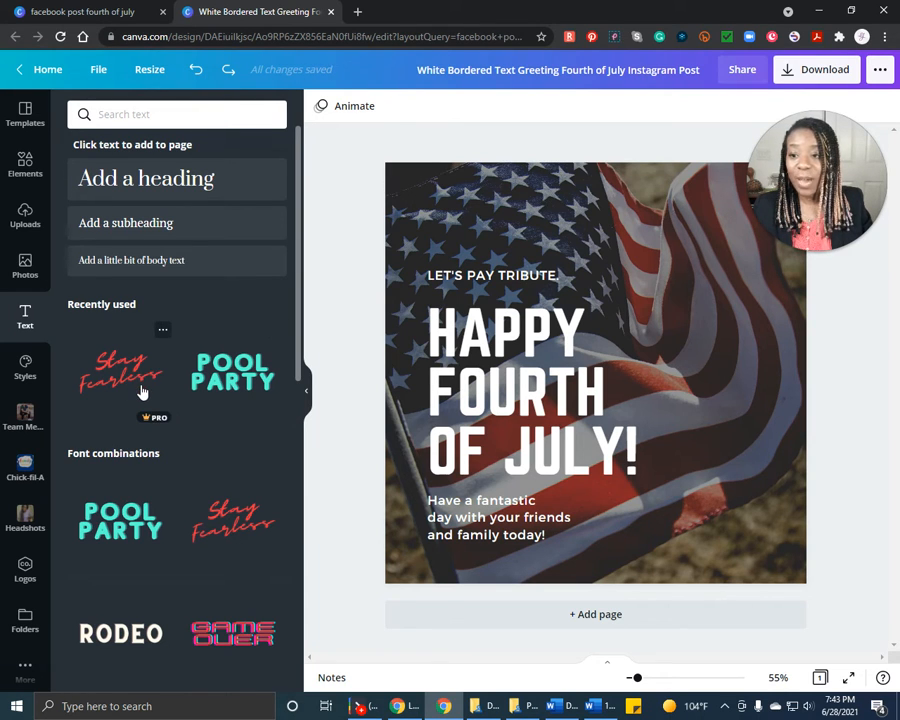
Find the yellow "SALE SALE SALE" font combination and add it to the design.
scroll(237, 549, "down", 3)
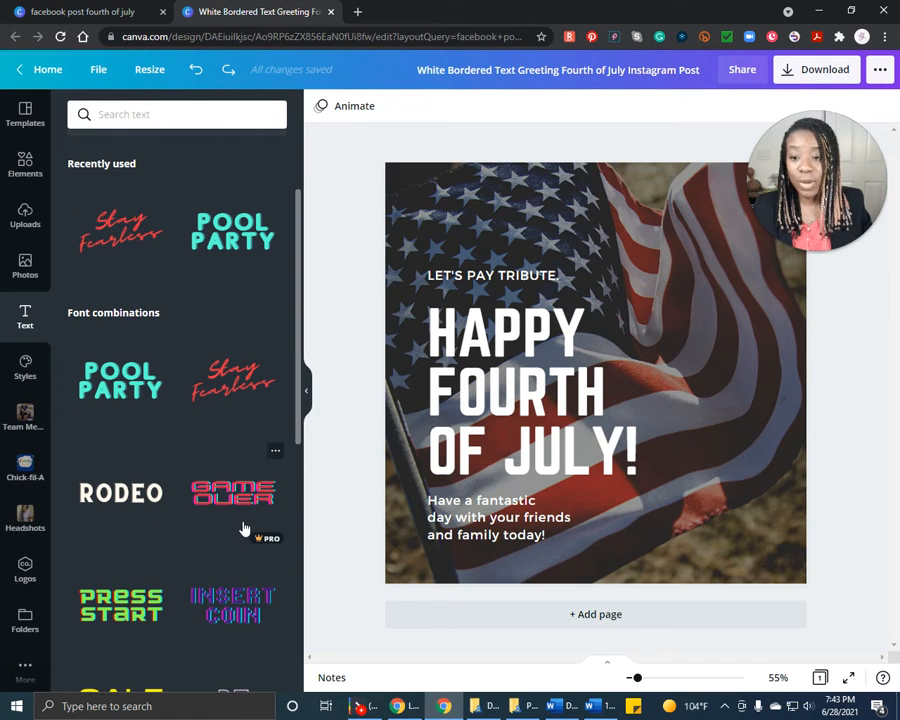
scroll(221, 580, "down", 4)
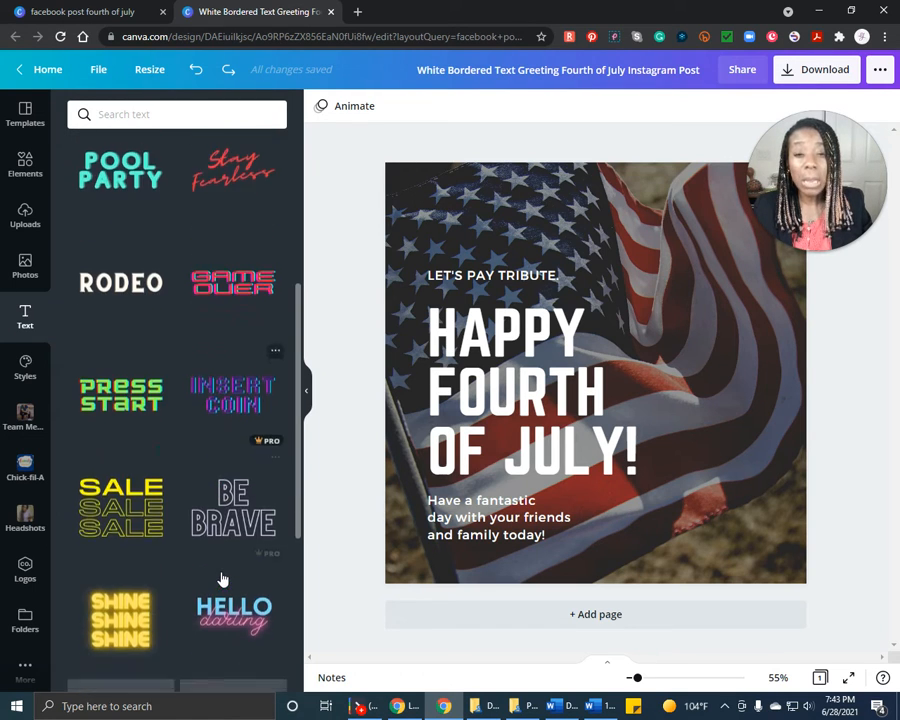
left_click(126, 511)
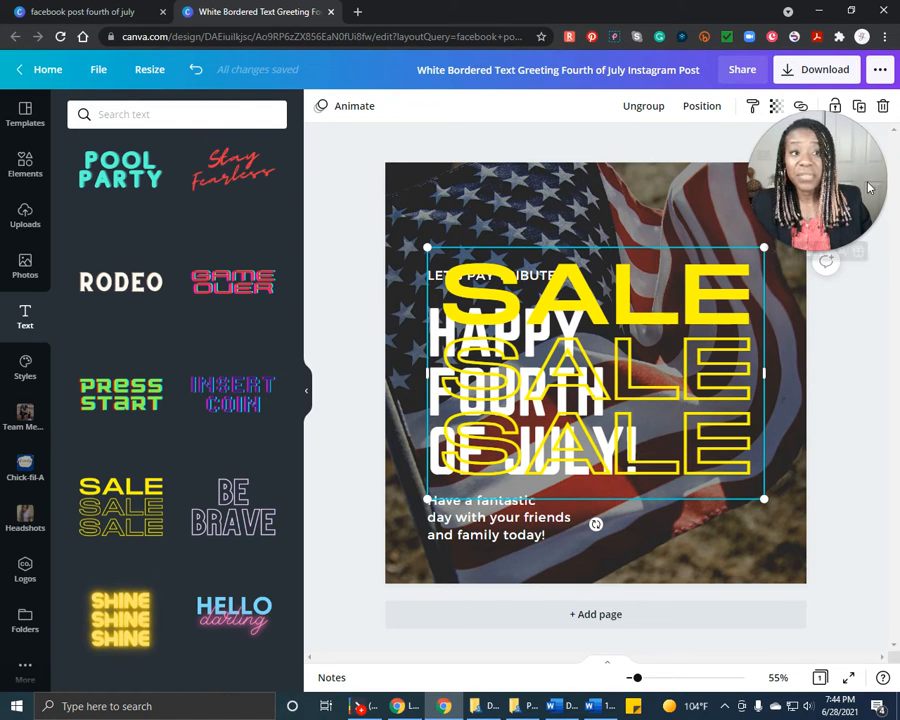
Examine the text color choices available for the solid yellow "SALE" line.
left_click(582, 298)
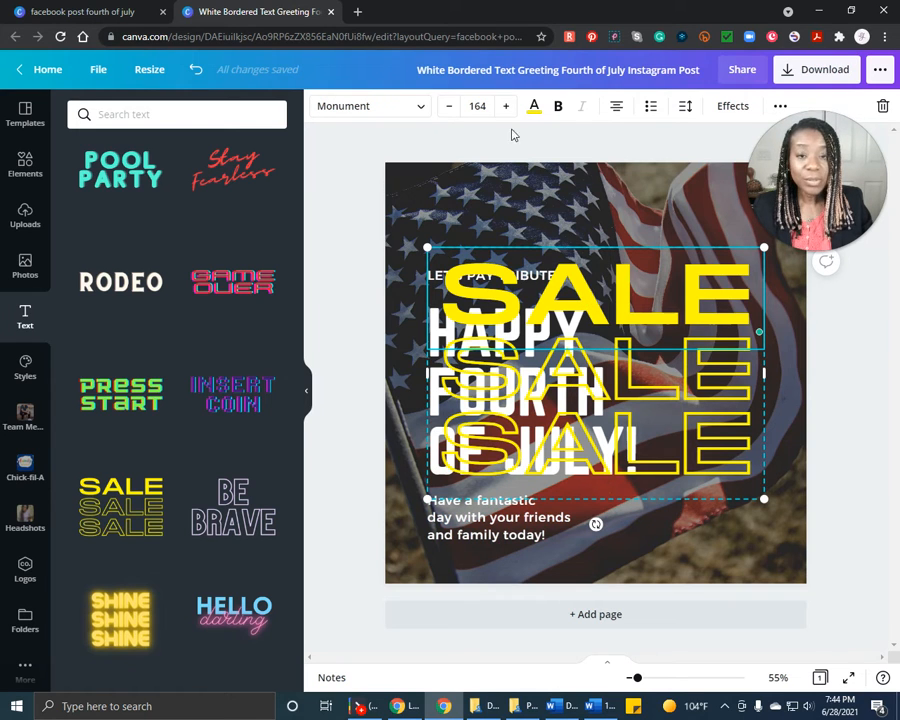
left_click(535, 108)
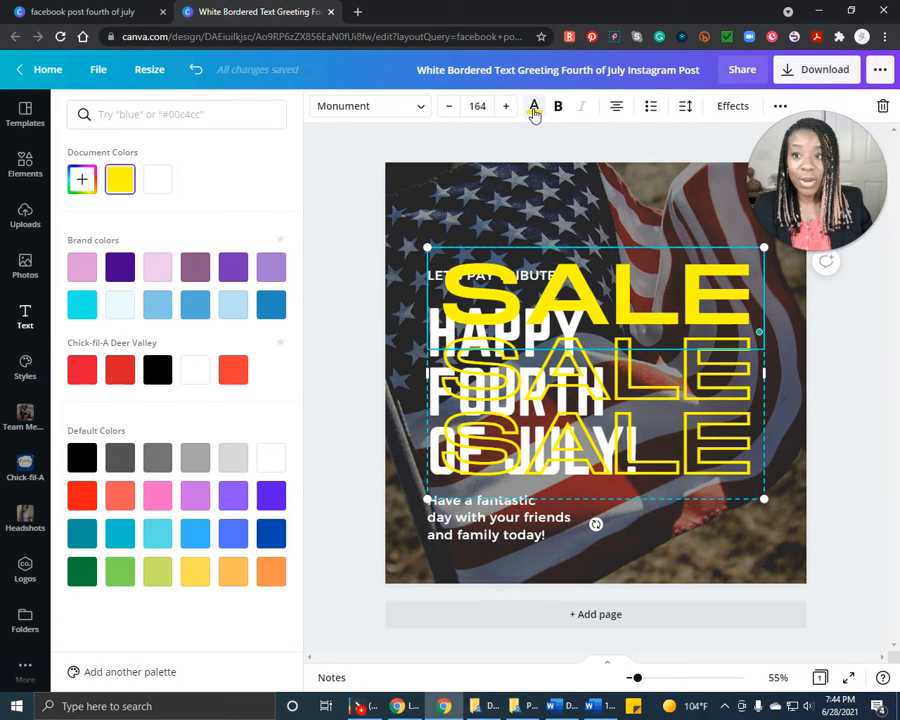
left_click(533, 107)
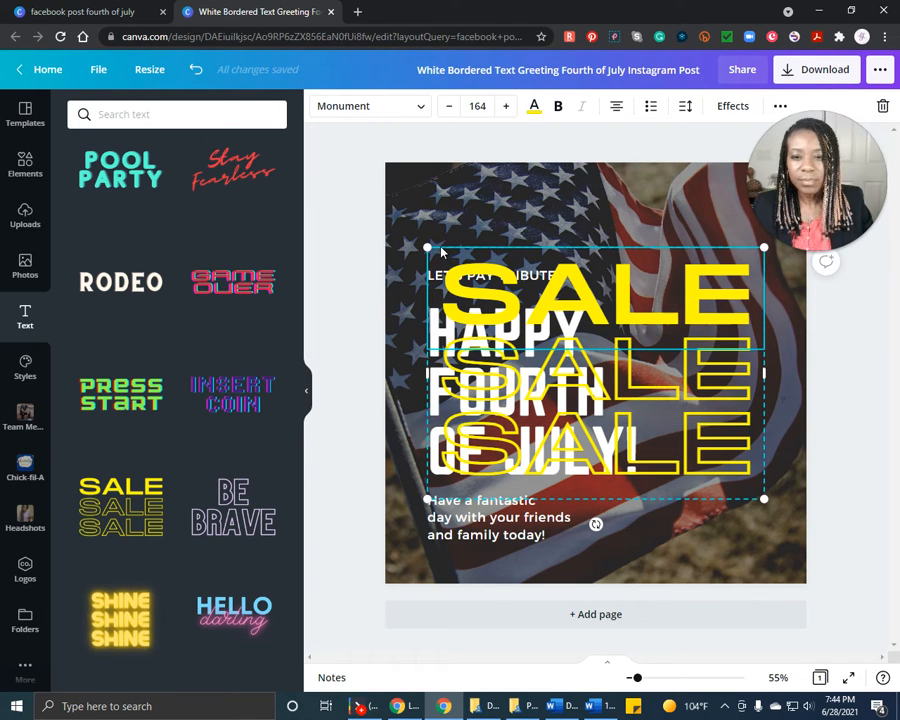
Try moving the "SALE" text group partly off the page's left edge, and undo both the move and its insertion.
left_click(574, 527)
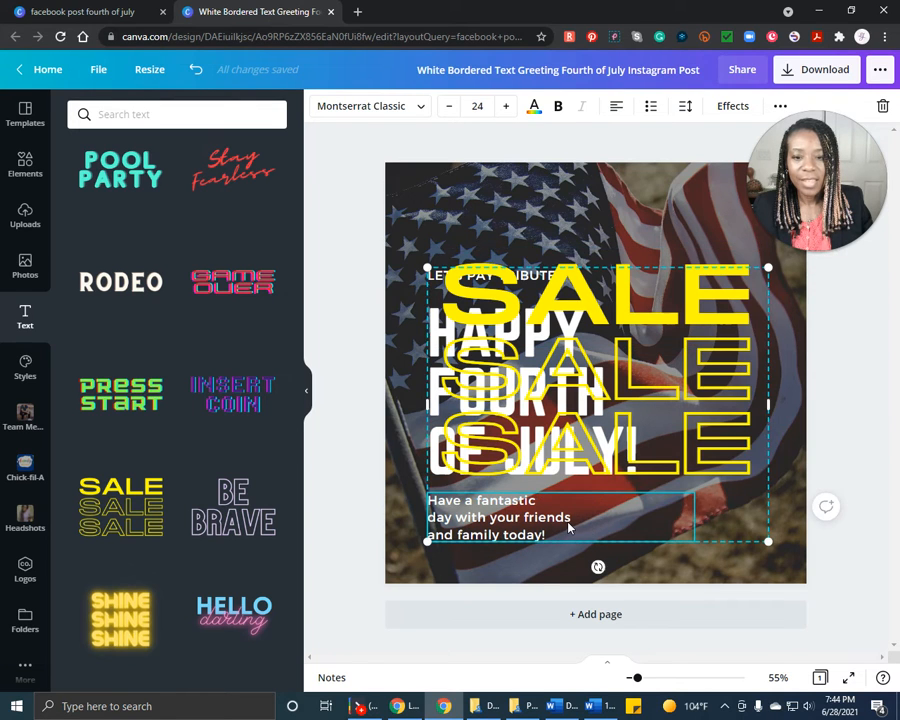
left_click(555, 418)
left_click_drag(643, 257, 460, 268)
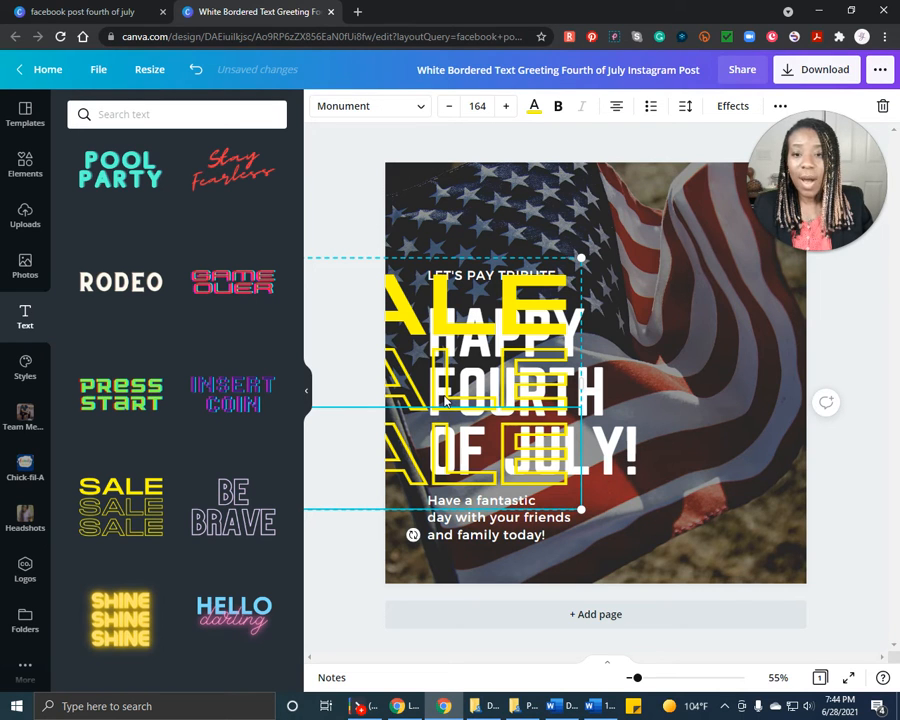
left_click(194, 70)
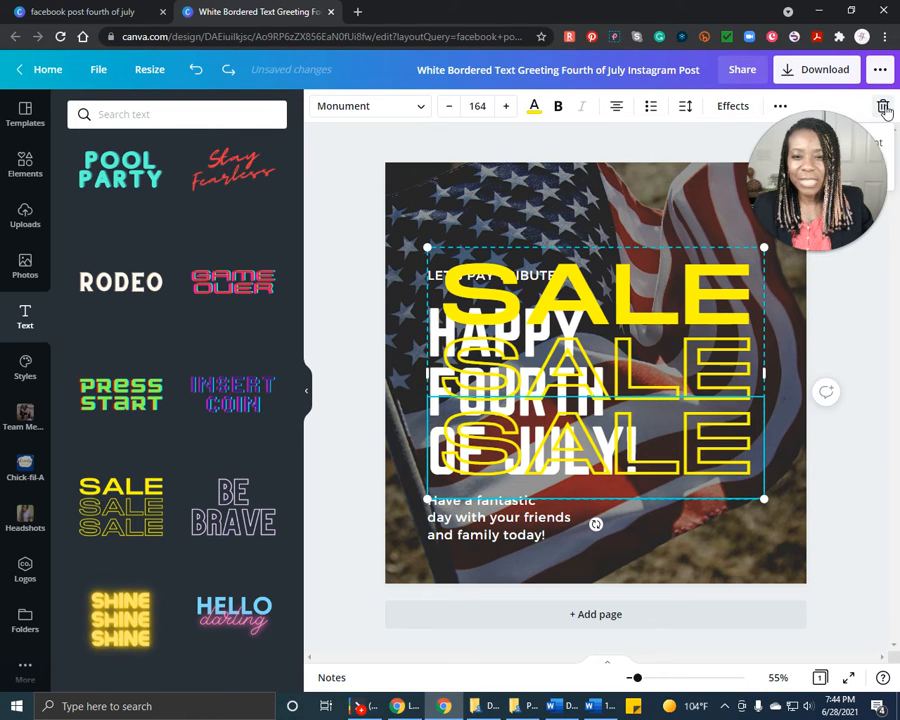
left_click(196, 70)
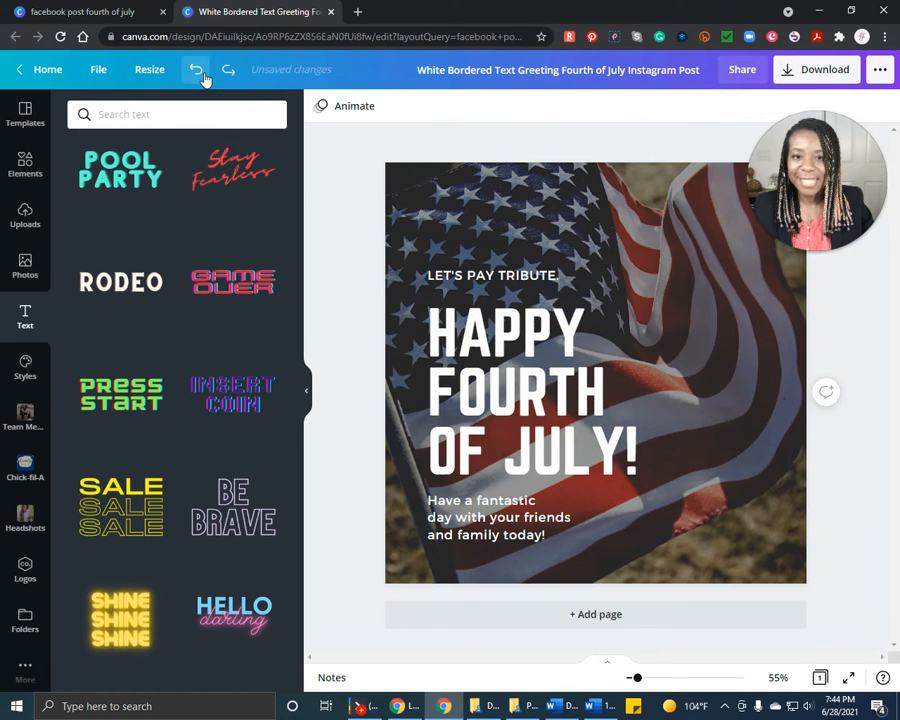
Look through the brand and trending style sets to examine their font pairings and color palettes.
left_click(29, 374)
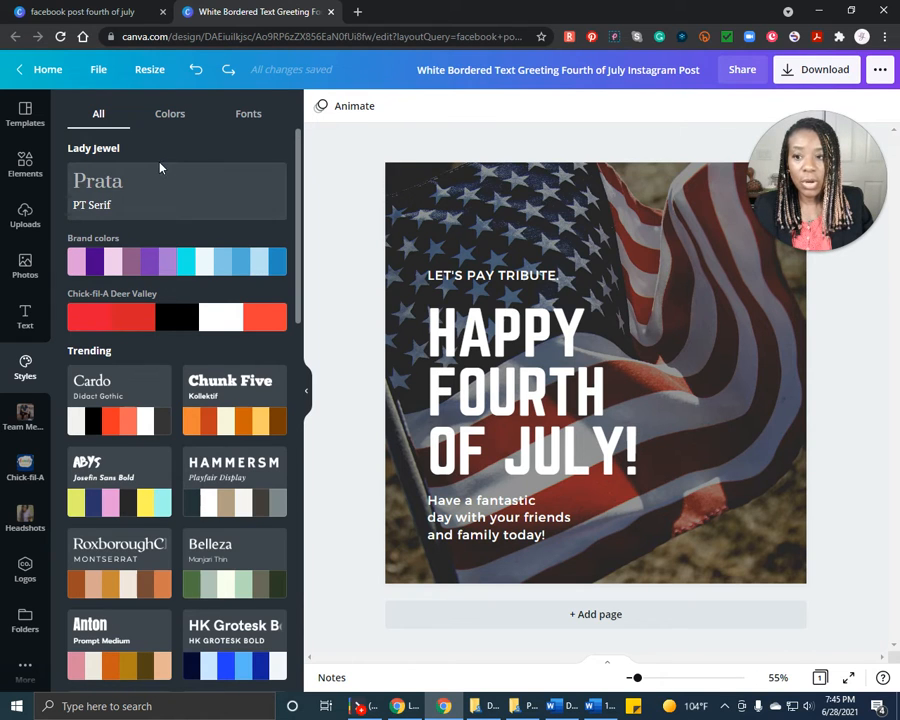
scroll(182, 392, "down", 3)
scroll(181, 392, "down", 3)
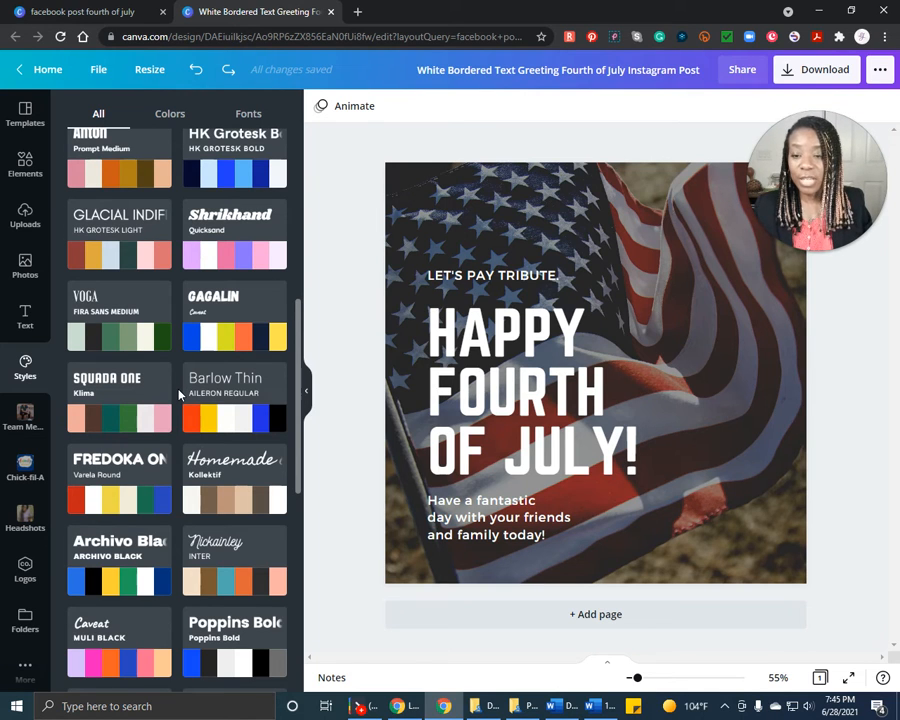
scroll(179, 395, "down", 3)
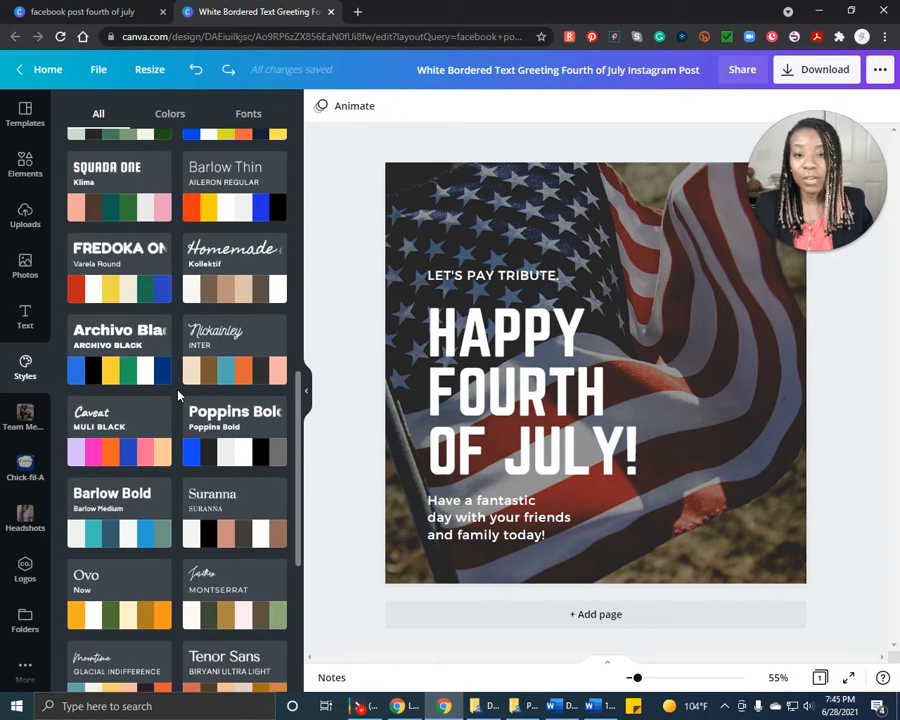
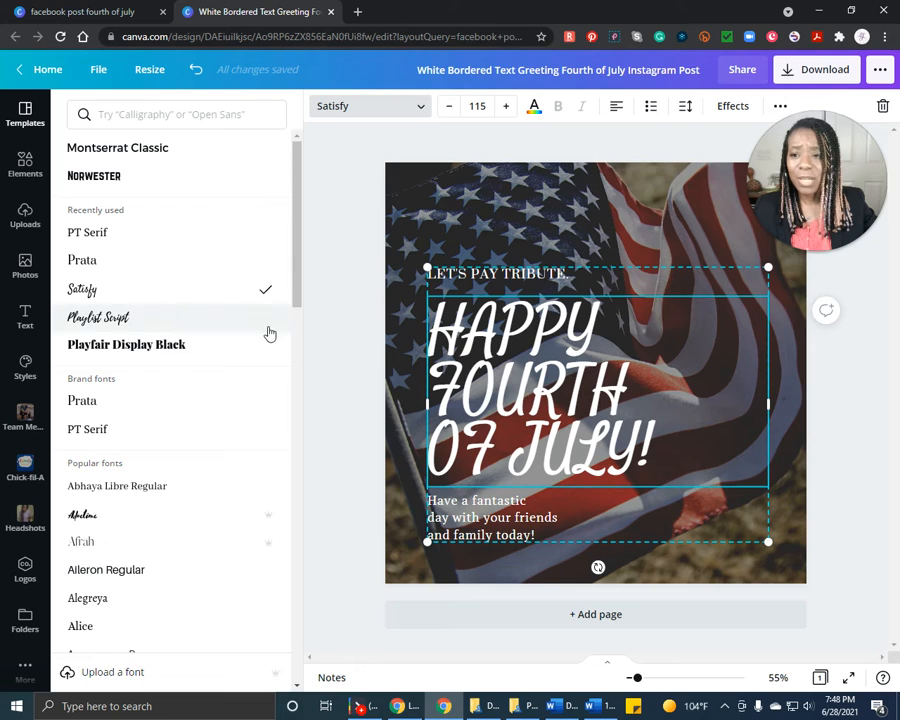
Set the font of the "HAPPY FOURTH OF JULY!" text to Prata.
left_click(102, 267)
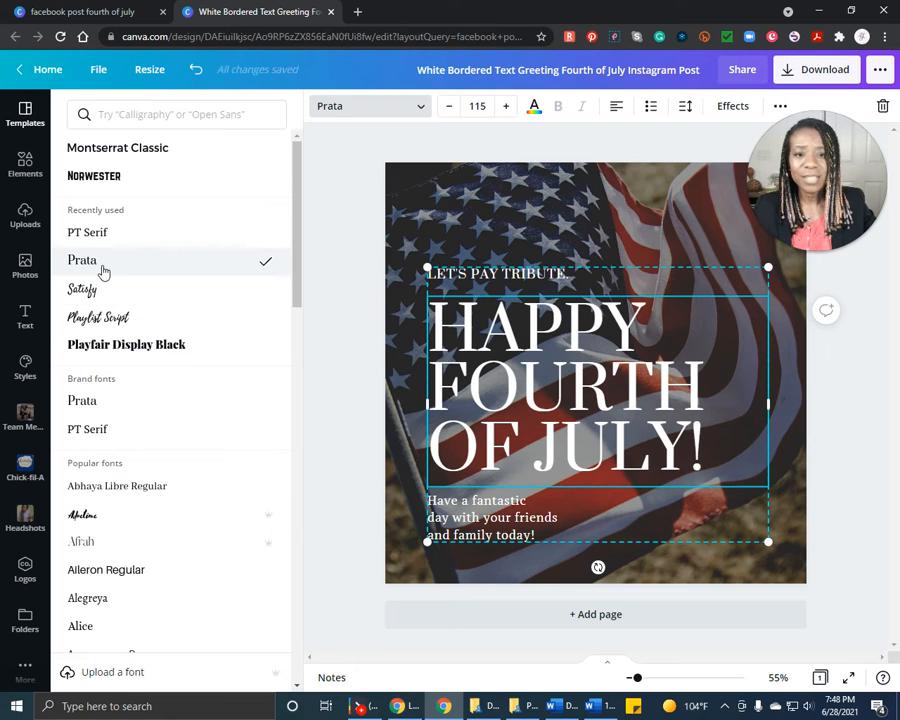
left_click(542, 220)
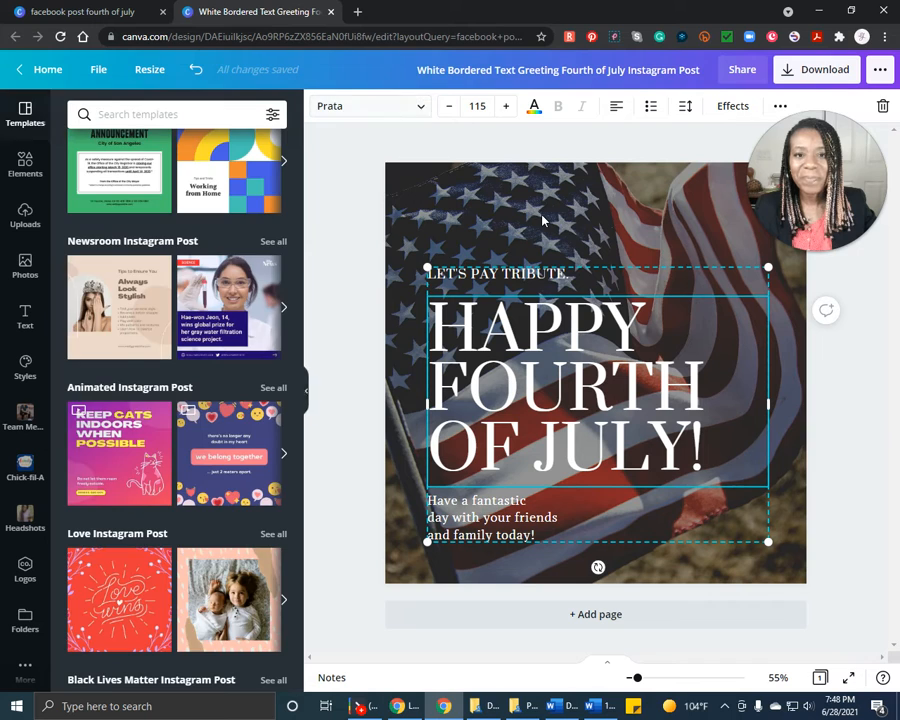
Reset all image adjustments of the flag background photo to their defaults.
left_click(474, 243)
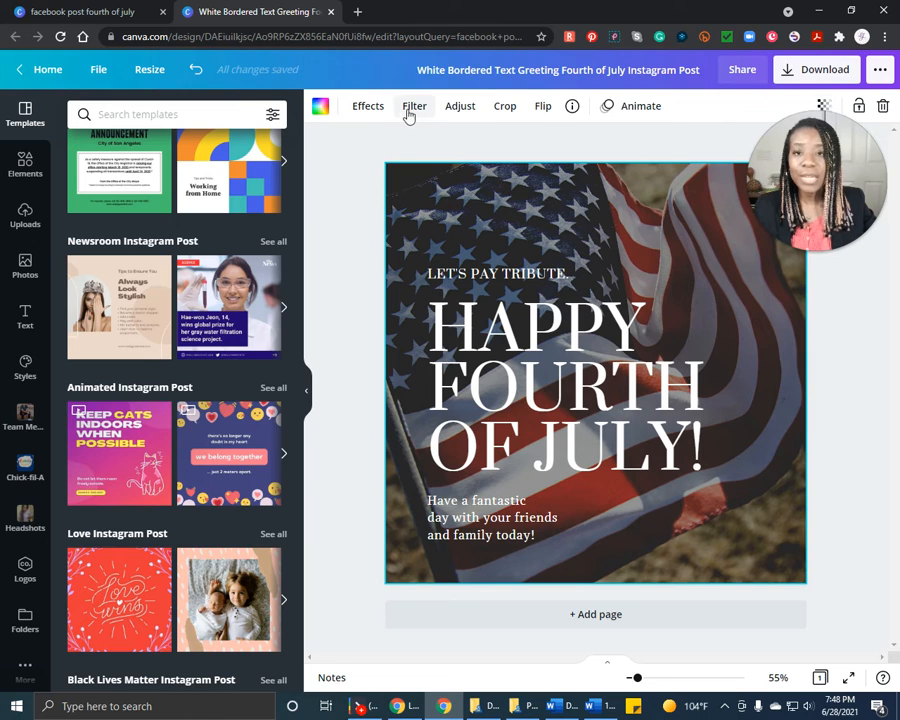
left_click(462, 108)
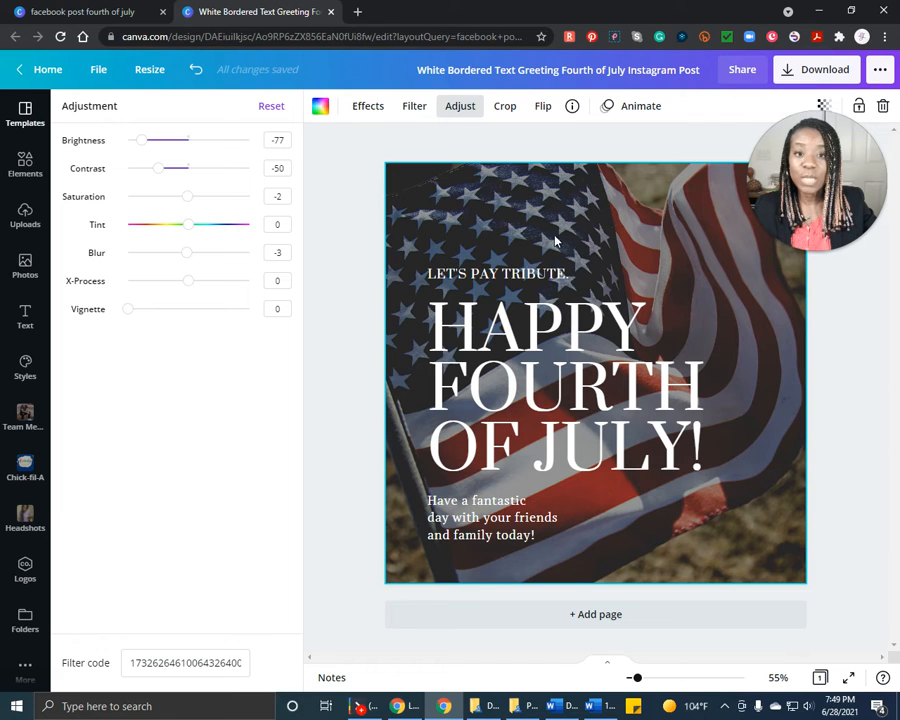
left_click(271, 108)
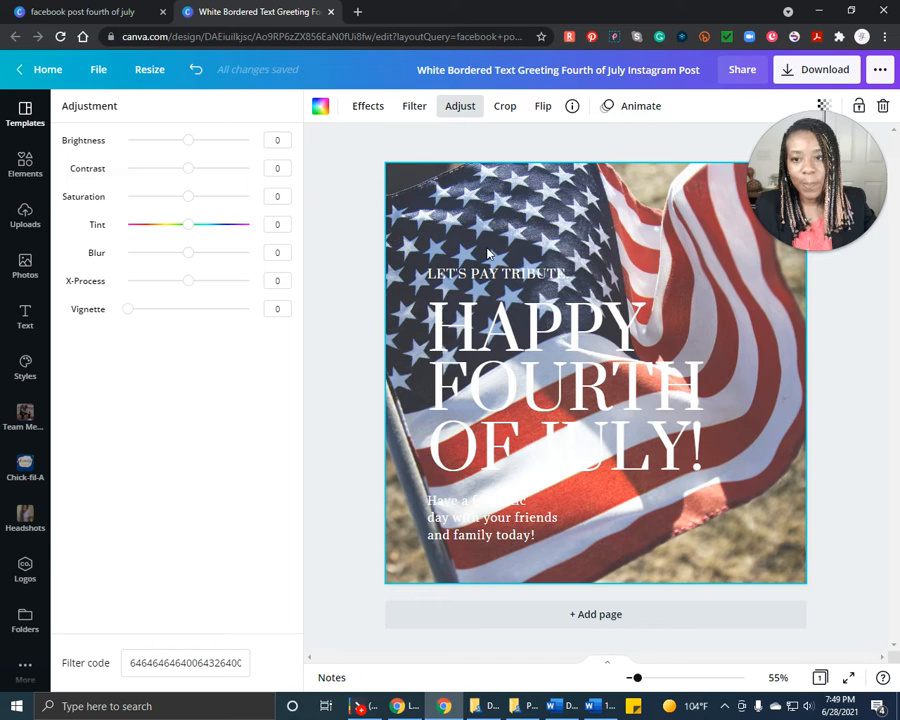
Undo the reset of the flag photo's adjustments, and try a brightness of -38 before undoing that change.
left_click(196, 73)
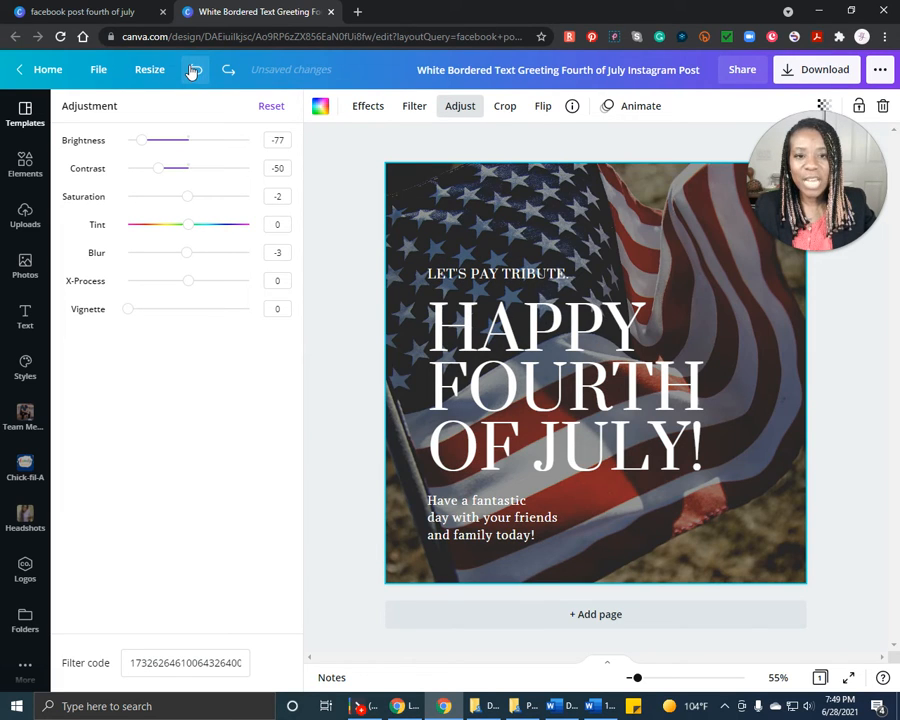
left_click_drag(145, 147, 167, 152)
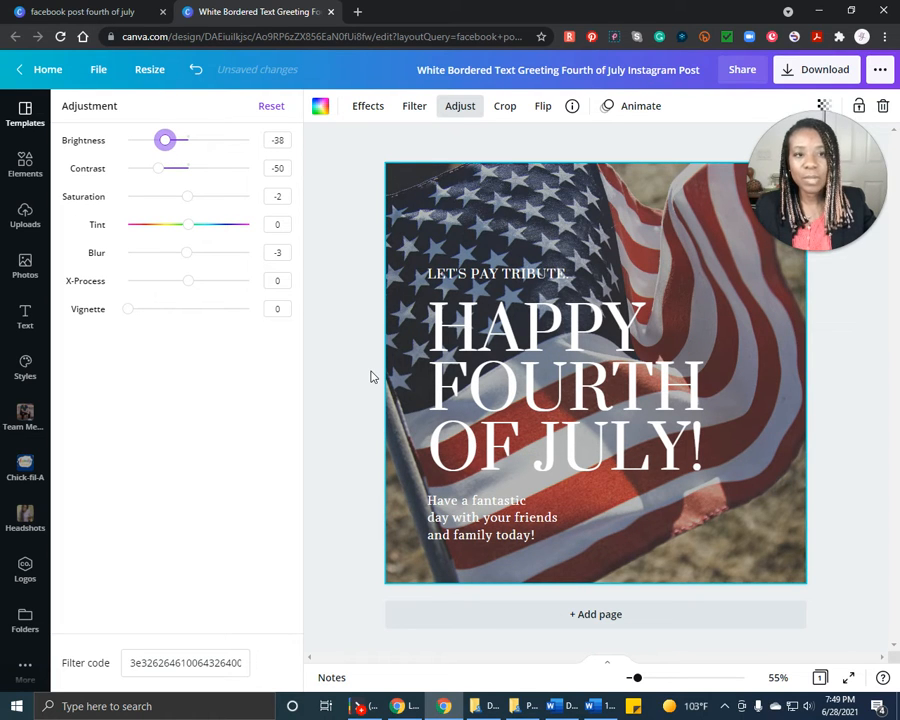
left_click(196, 74)
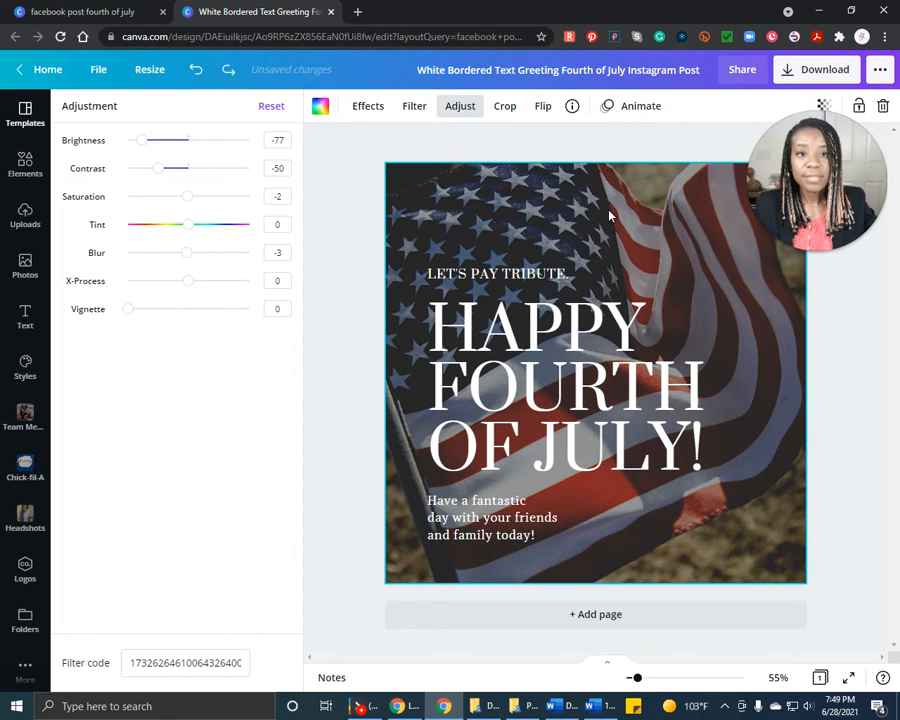
Set the transparency of the flag background photo to 92.
left_click(827, 106)
left_click_drag(854, 141, 247, 149)
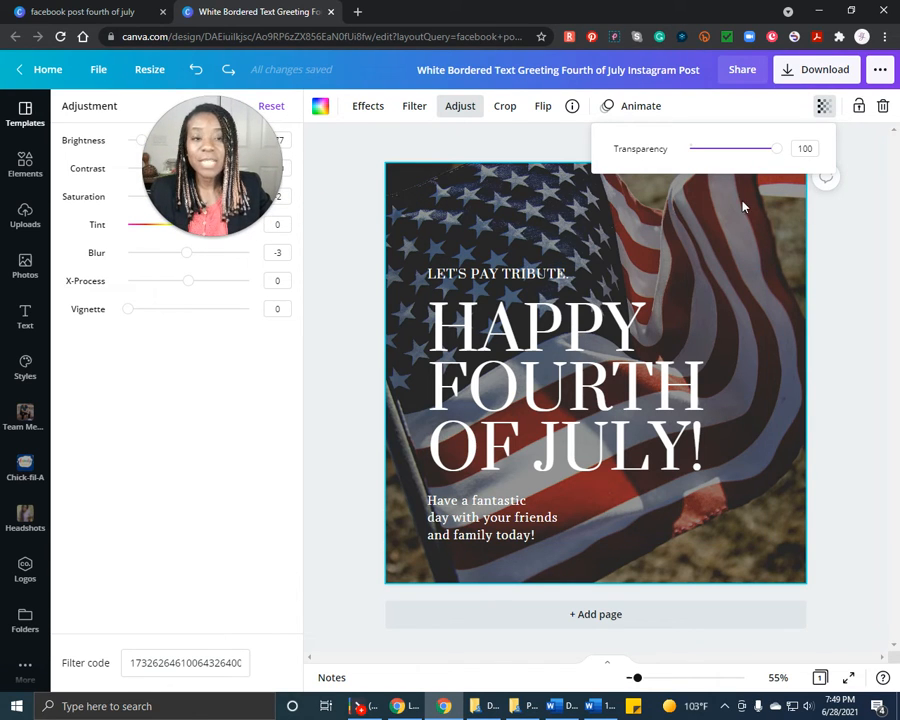
left_click_drag(776, 152, 764, 154)
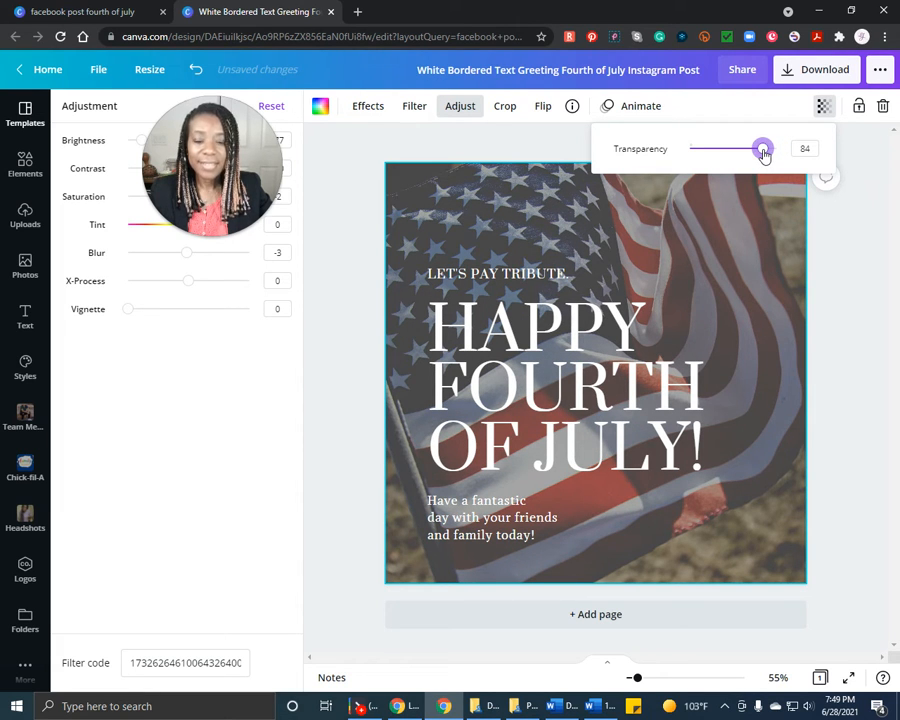
left_click_drag(764, 152, 770, 157)
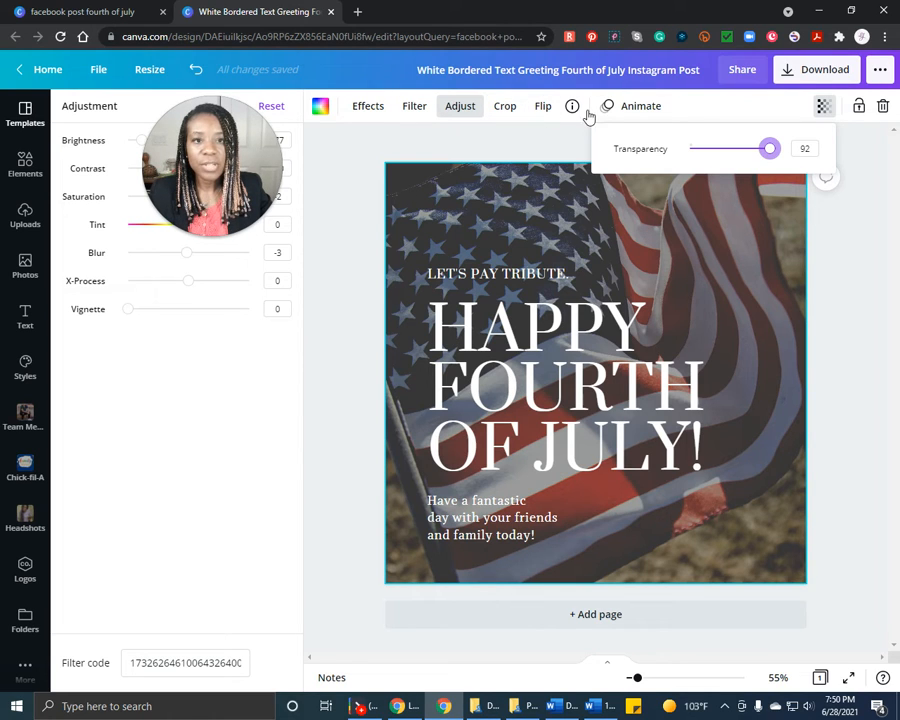
left_click(873, 305)
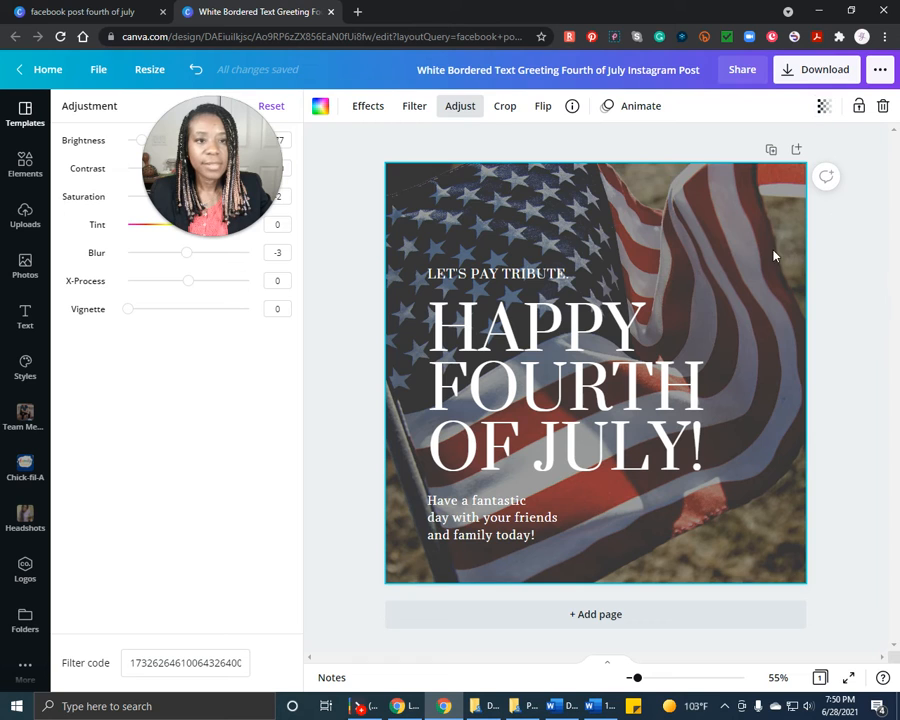
Center-align the "HAPPY FOURTH OF JULY!" text.
left_click(580, 325)
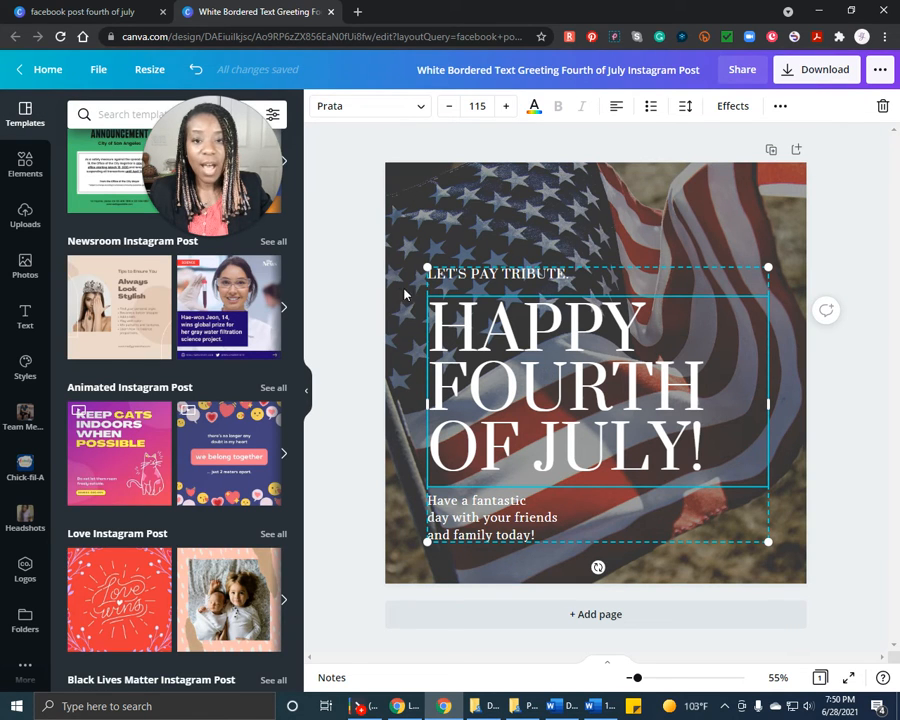
left_click(780, 107)
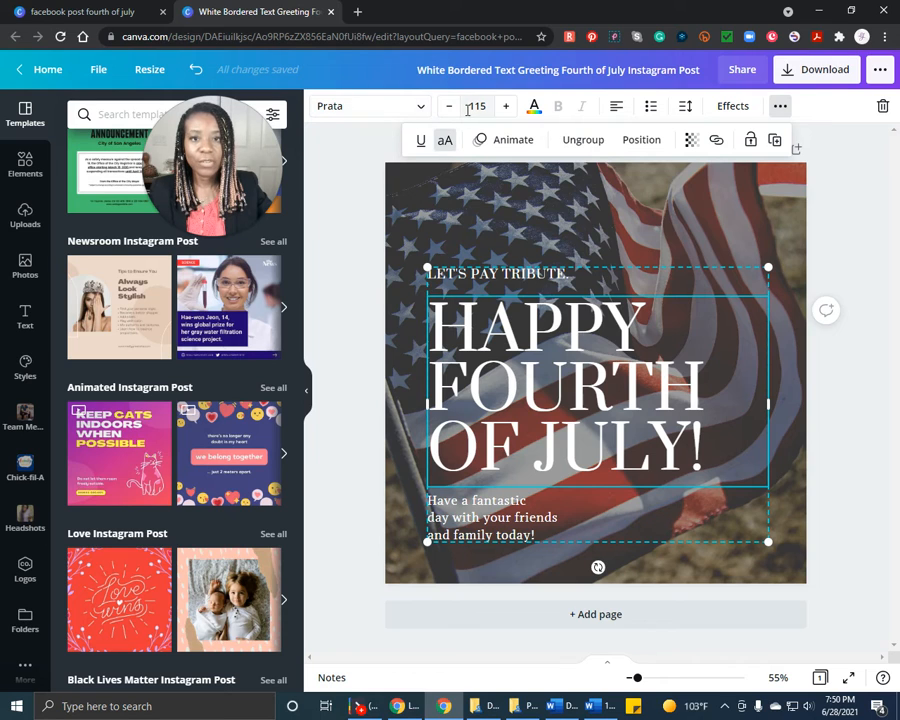
left_click(535, 107)
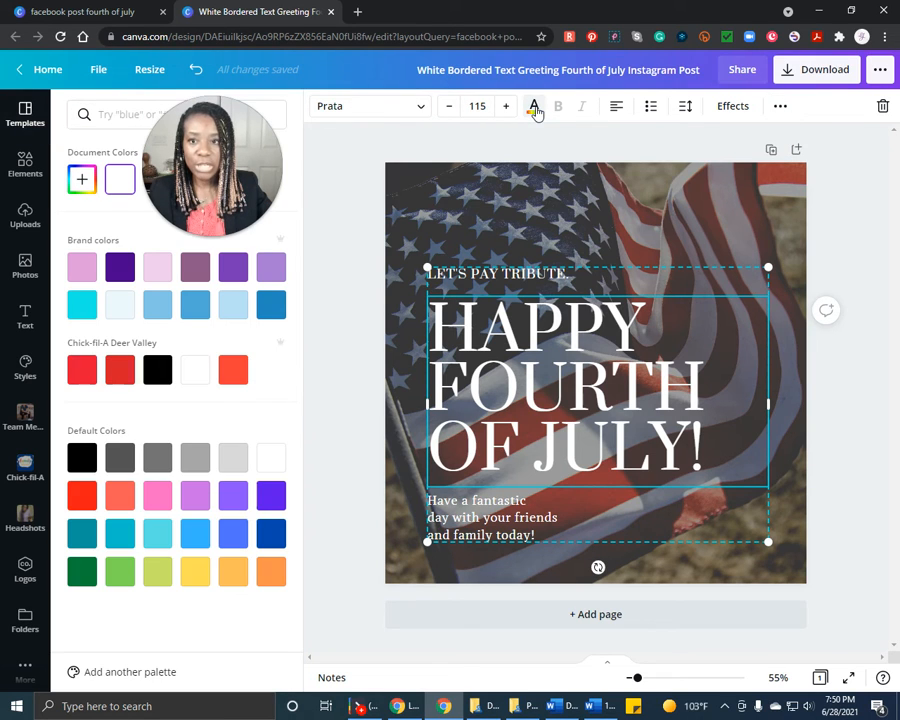
left_click(616, 107)
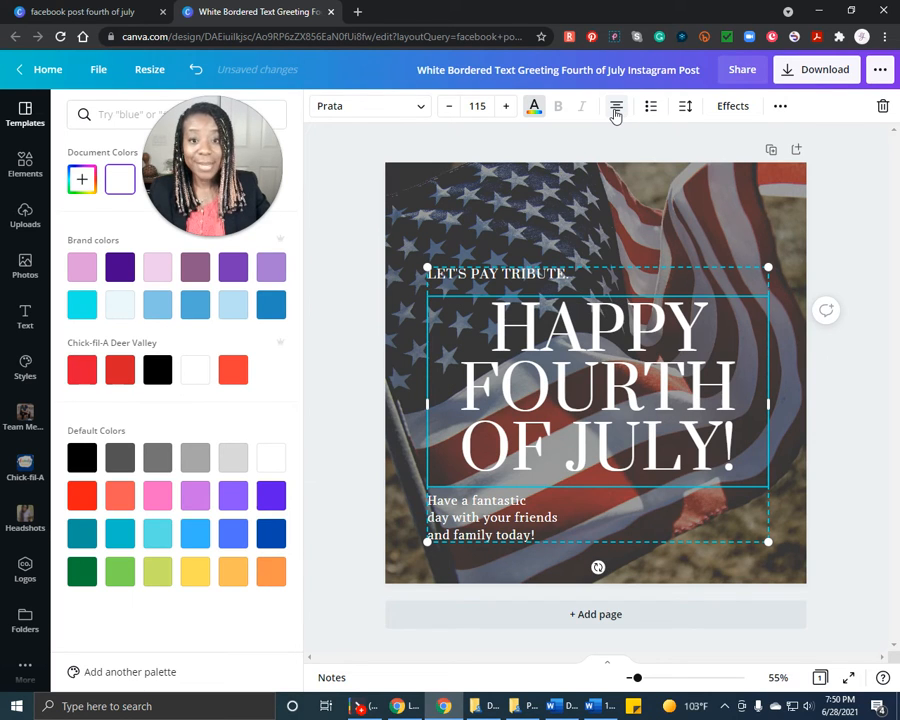
Try left and right alignment on the "HAPPY FOURTH OF JULY!" text, and return it to centered.
left_click(613, 277)
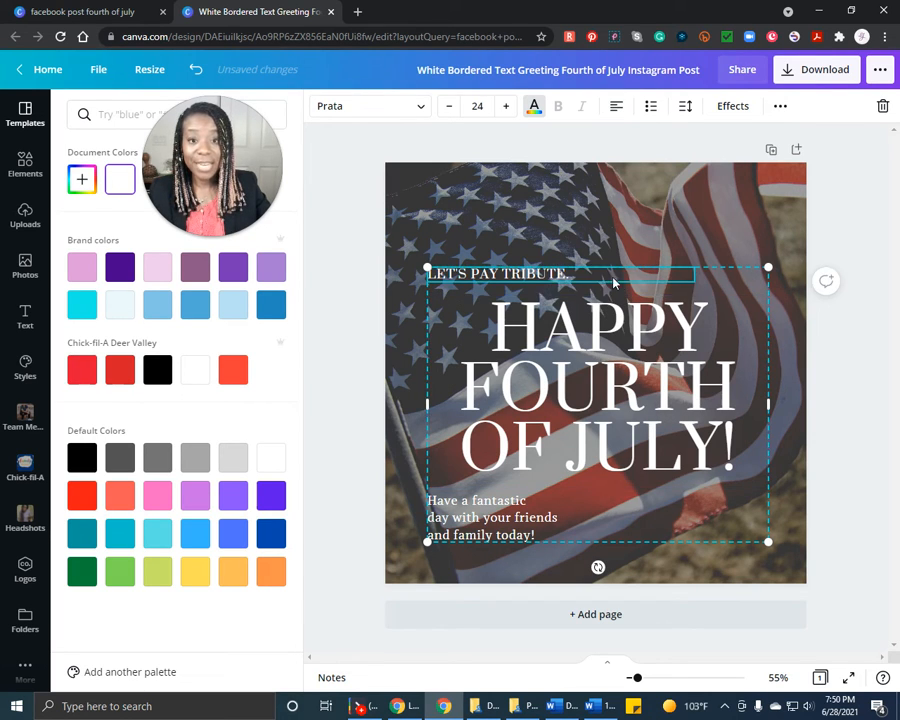
left_click(638, 390)
left_click(616, 107)
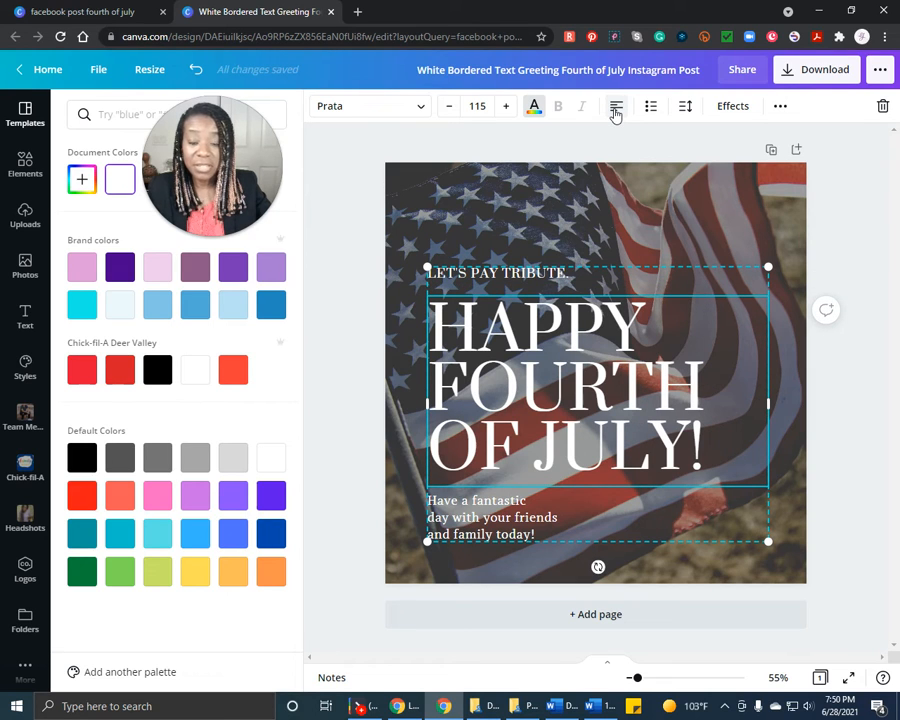
left_click(616, 112)
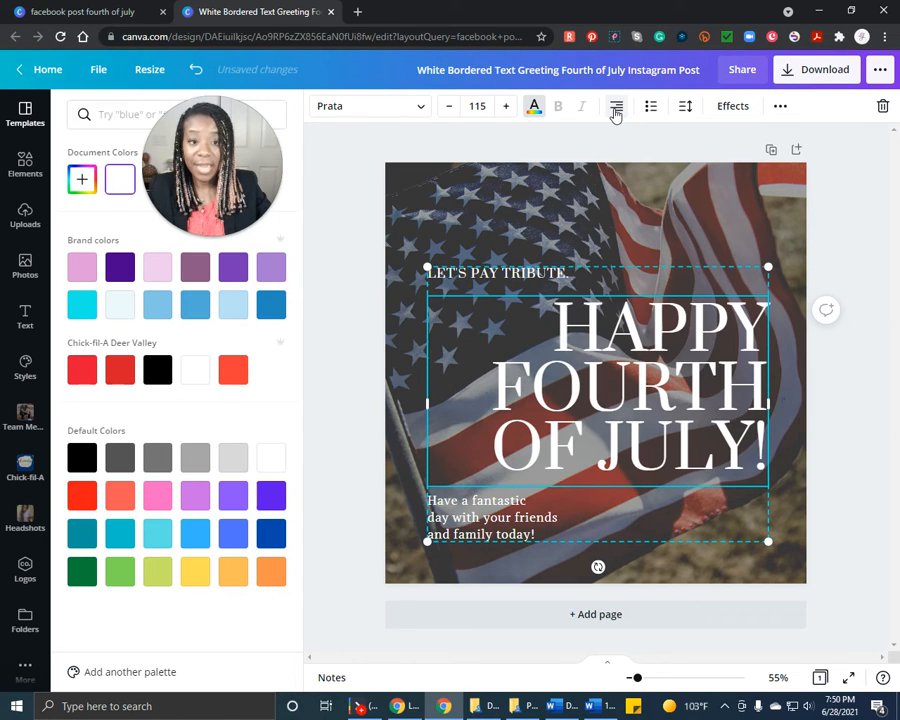
left_click(616, 112)
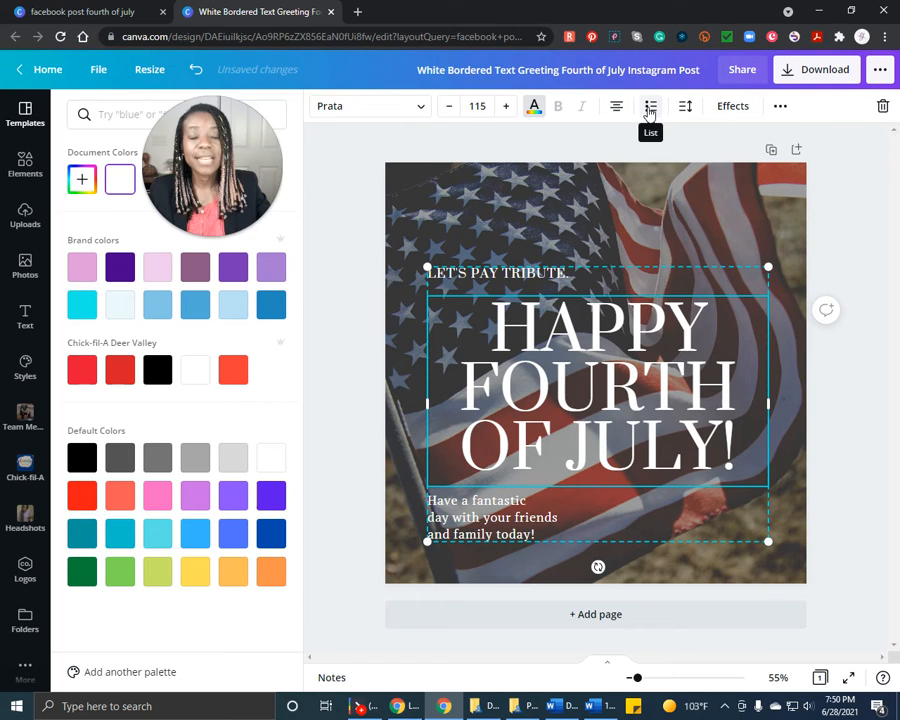
Try bulleted and numbered list formatting on the "HAPPY FOURTH OF JULY!" text, and remove the list formatting.
left_click(650, 108)
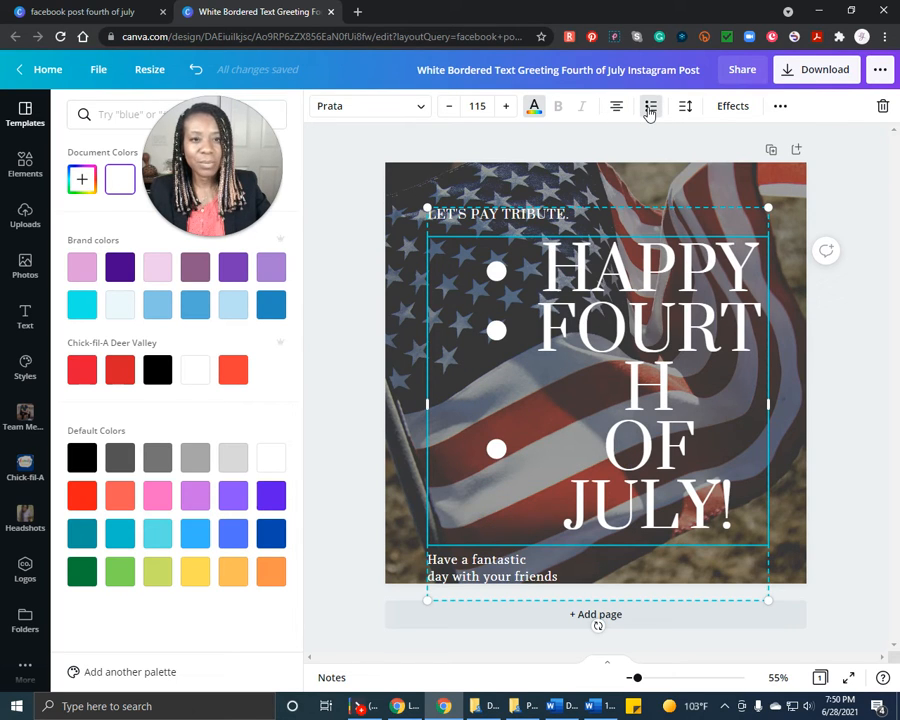
left_click(650, 108)
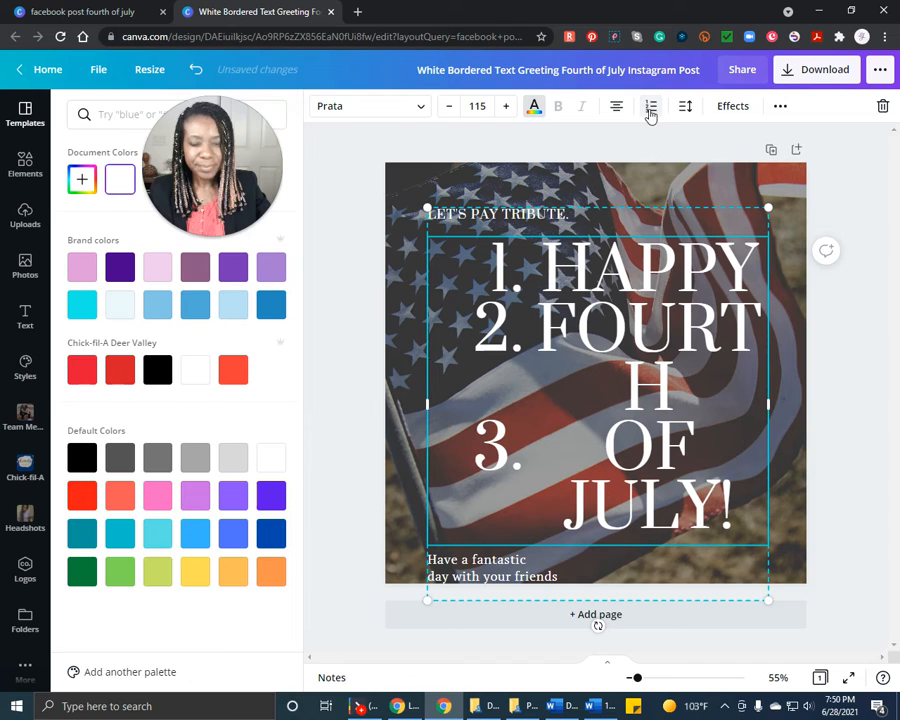
left_click(648, 108)
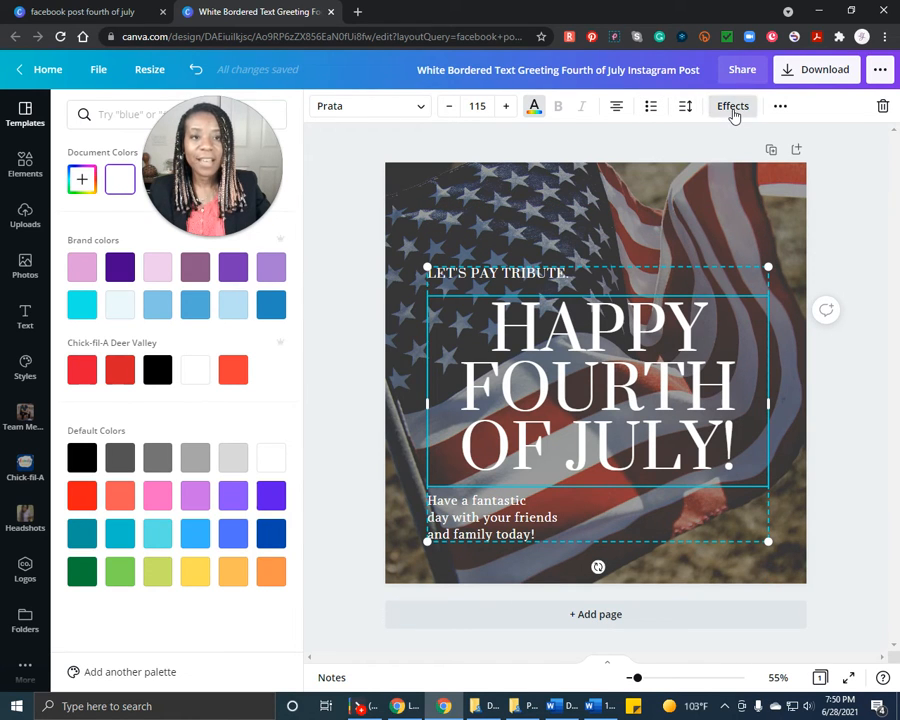
Look through the text effects and the layering and page alignment options for the "HAPPY FOURTH OF JULY!" text.
left_click(732, 112)
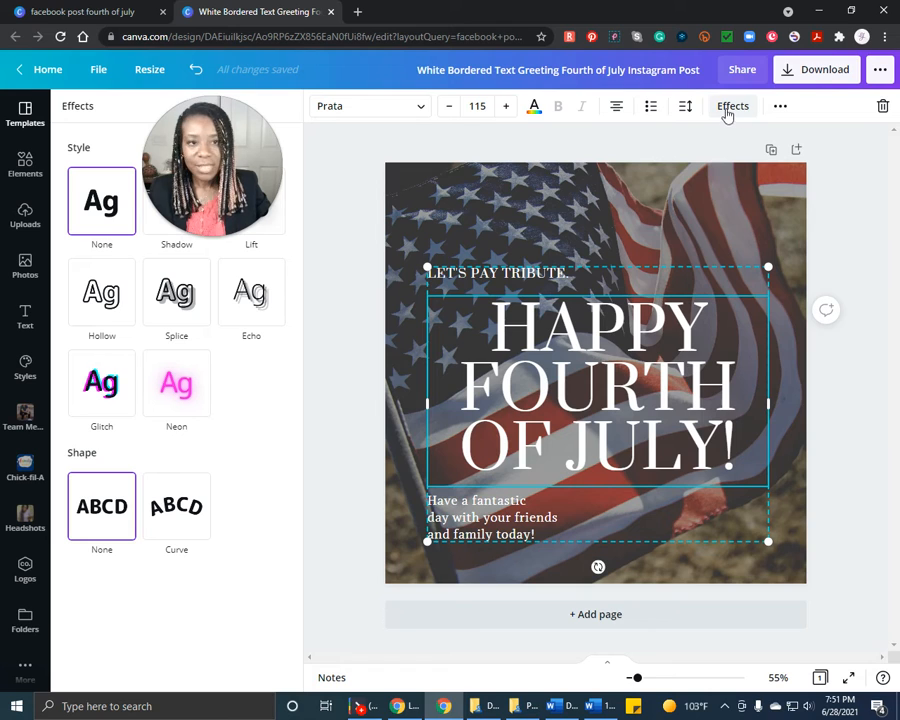
left_click(780, 107)
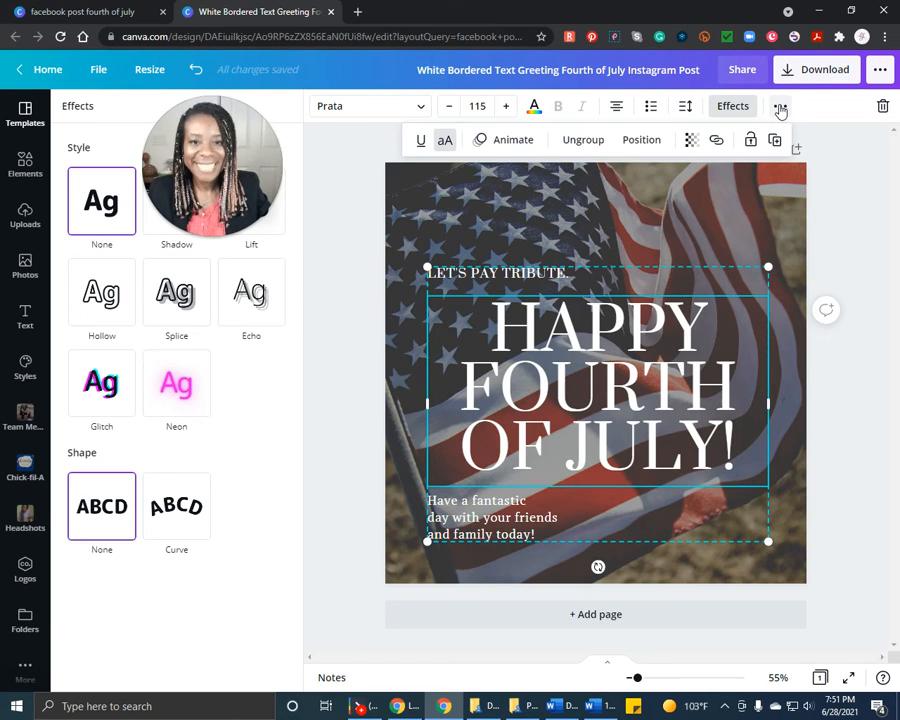
left_click(641, 140)
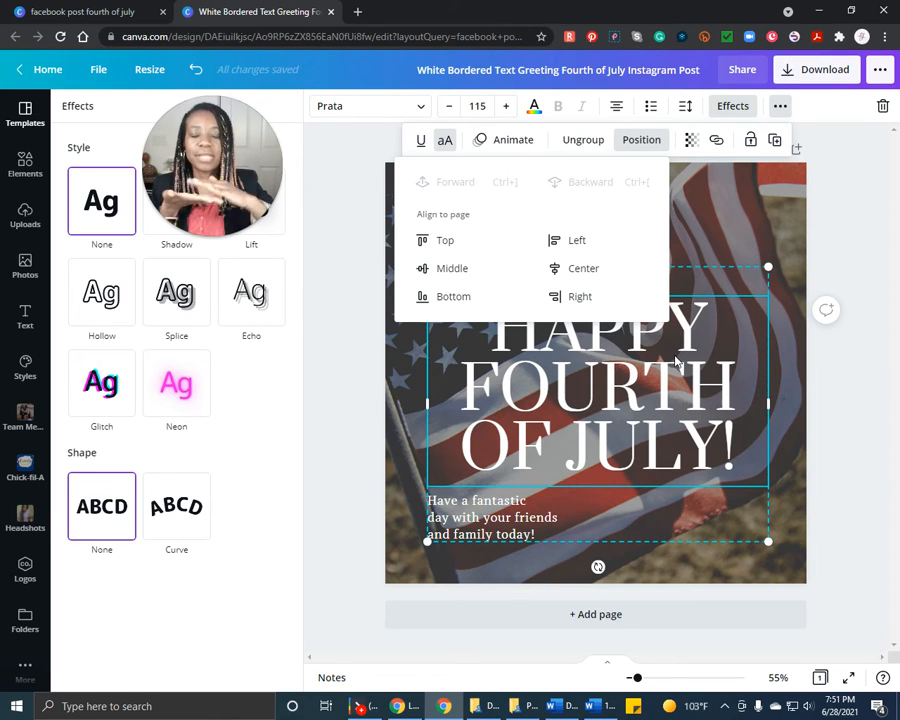
left_click(762, 226)
left_click(705, 210)
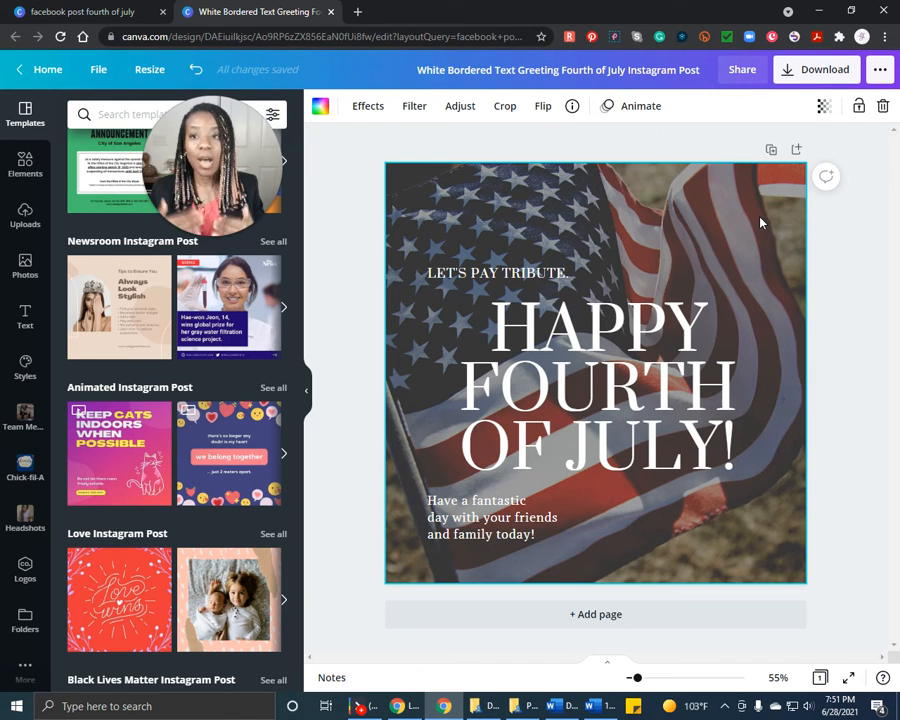
left_click(618, 342)
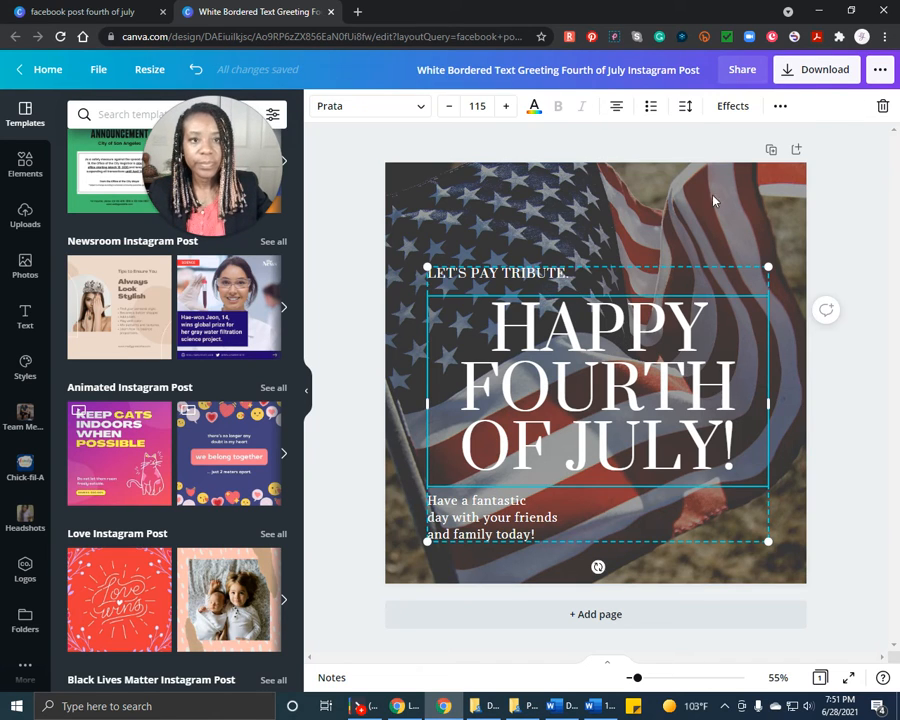
left_click(780, 107)
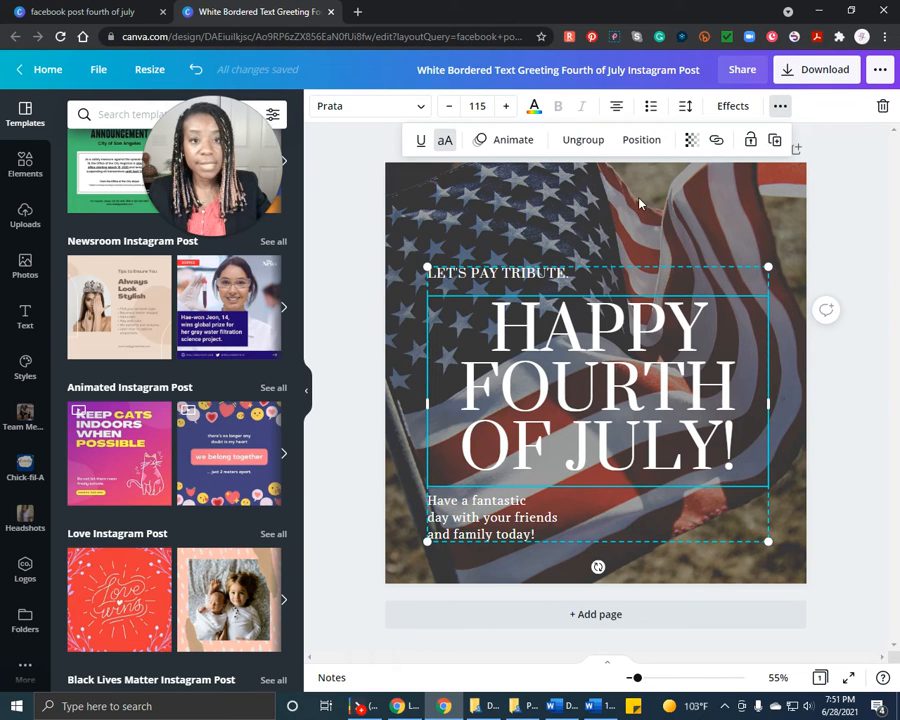
left_click(649, 141)
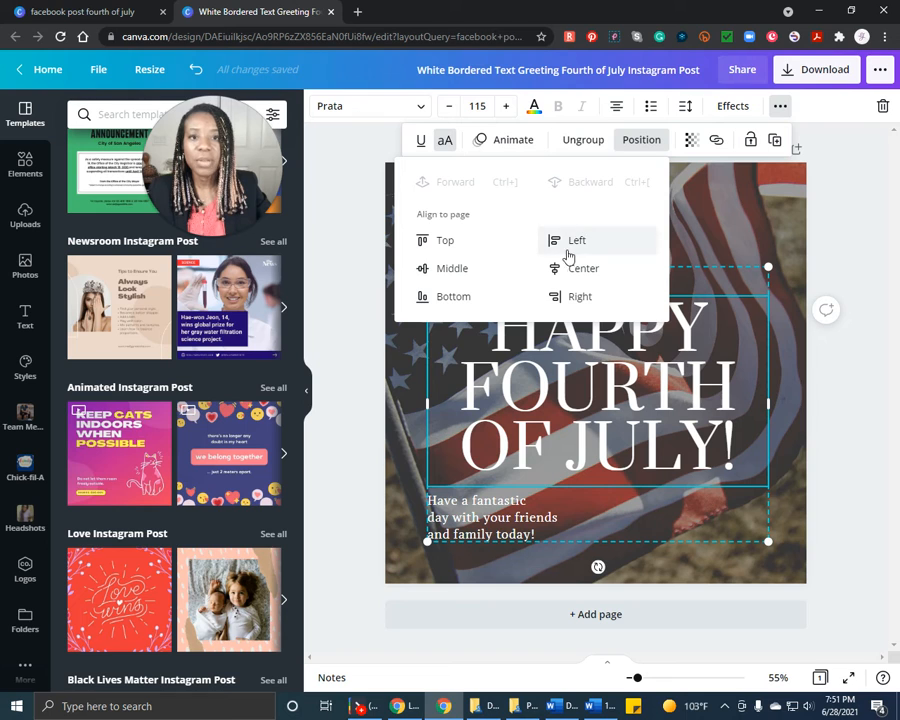
left_click(723, 227)
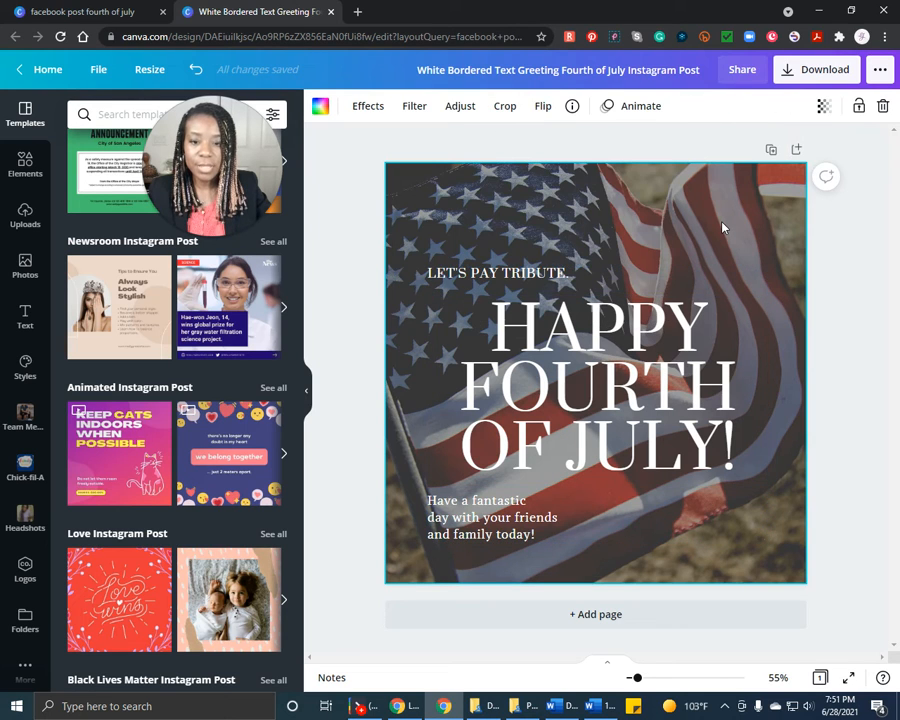
Center-align the "LET'S PAY TRIBUTE." line and the "Have a fantastic day with your friends and family today!" text.
left_click(579, 279)
double_click(594, 272)
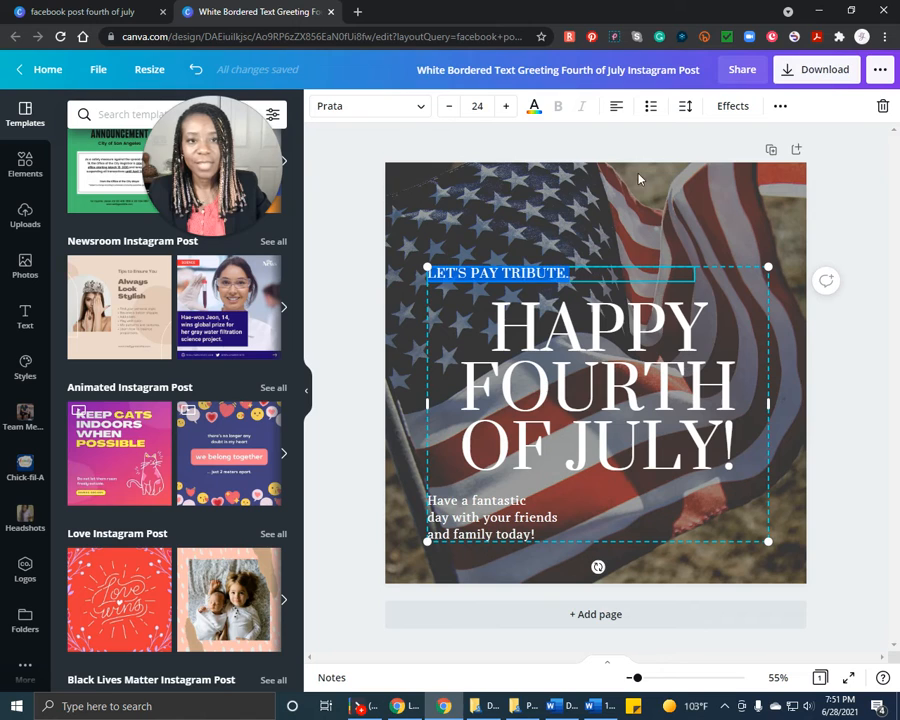
left_click(617, 112)
left_click(585, 343)
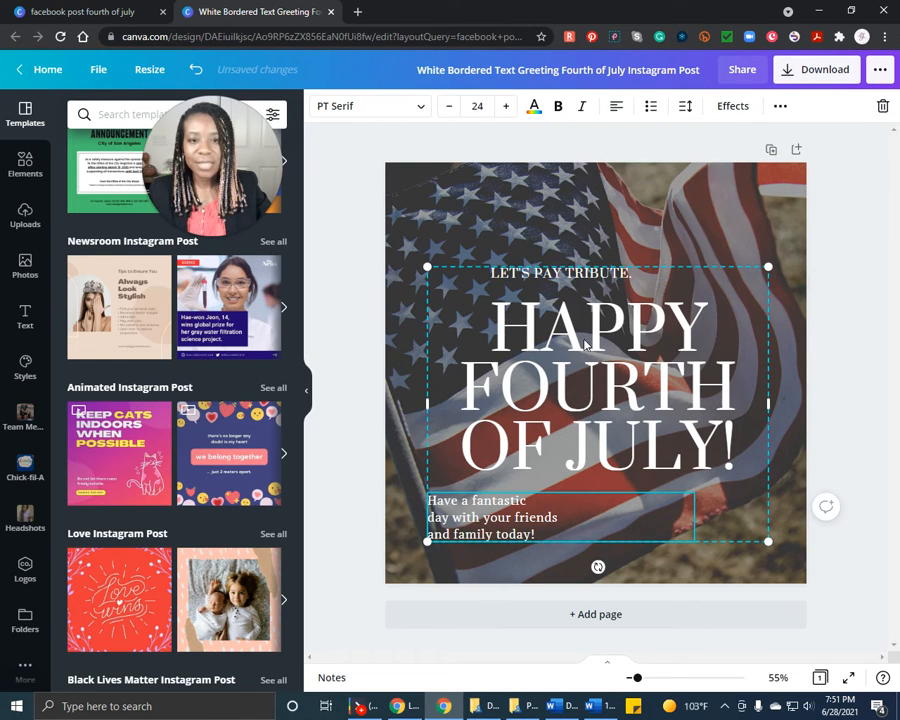
left_click(616, 105)
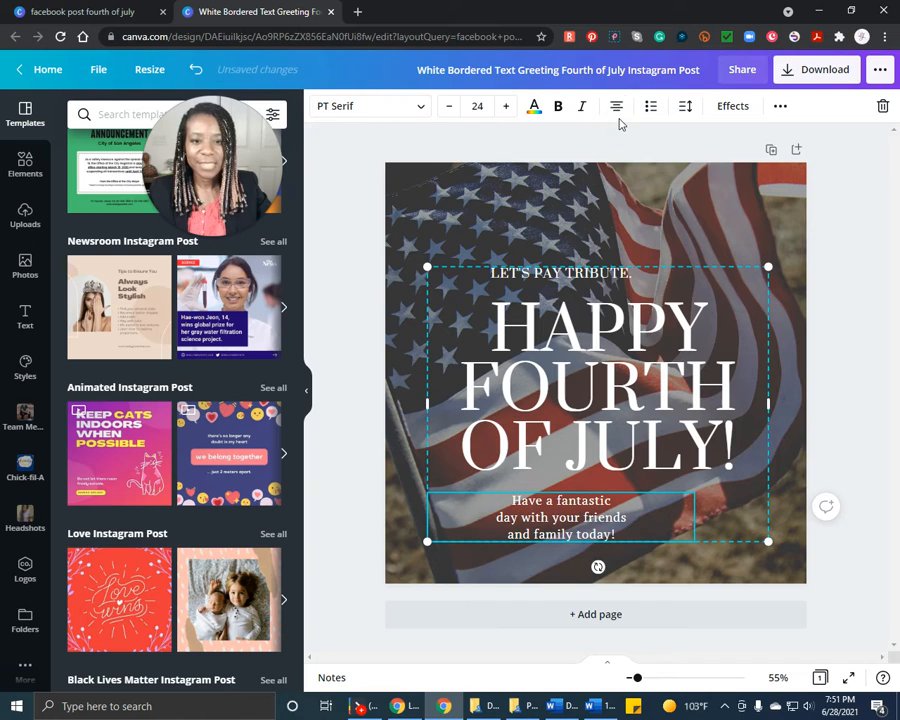
left_click(795, 503)
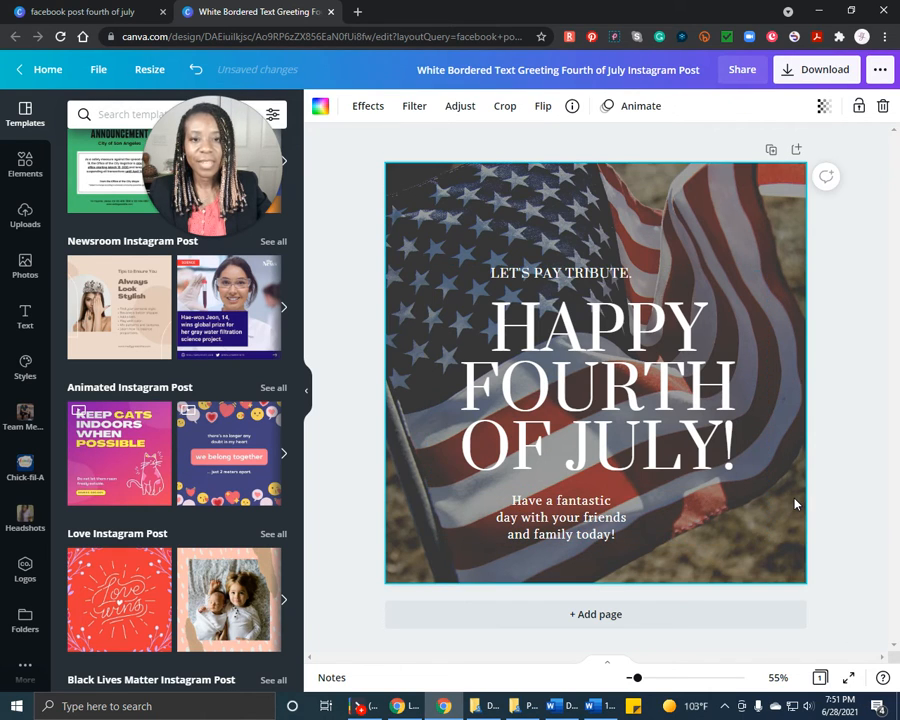
Return the "Have a fantastic day" text and the "LET'S PAY TRIBUTE." line to left alignment.
left_click(535, 528)
left_click(616, 108)
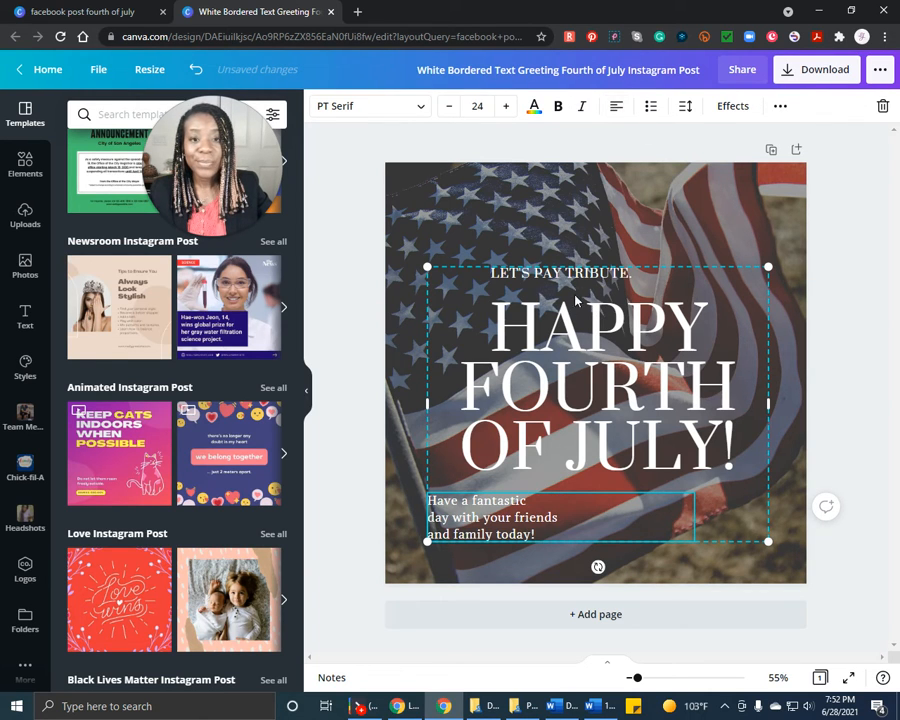
left_click(575, 276)
left_click(616, 107)
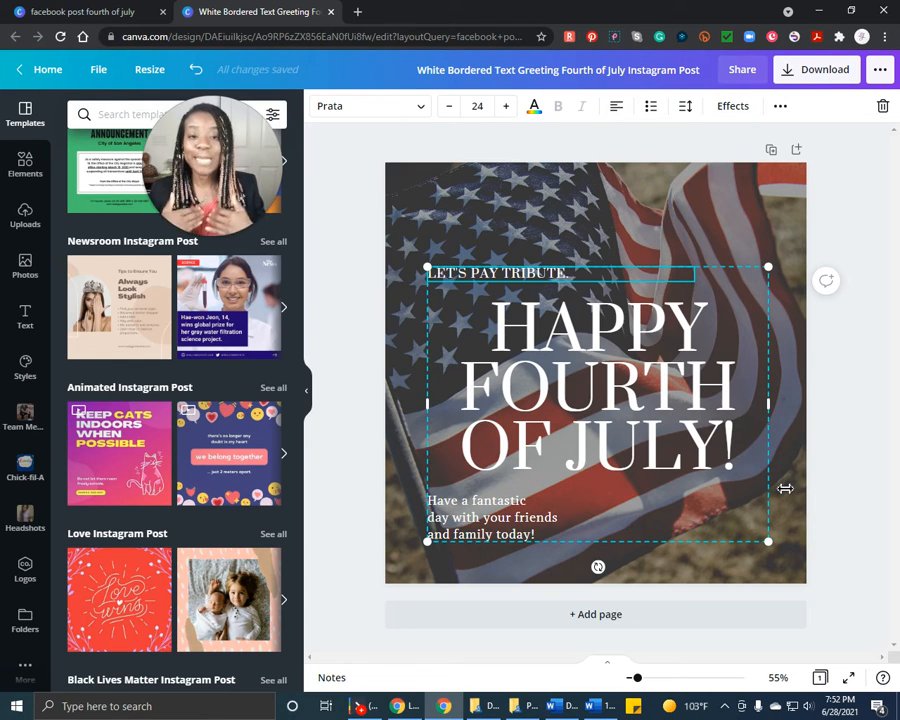
left_click(799, 427)
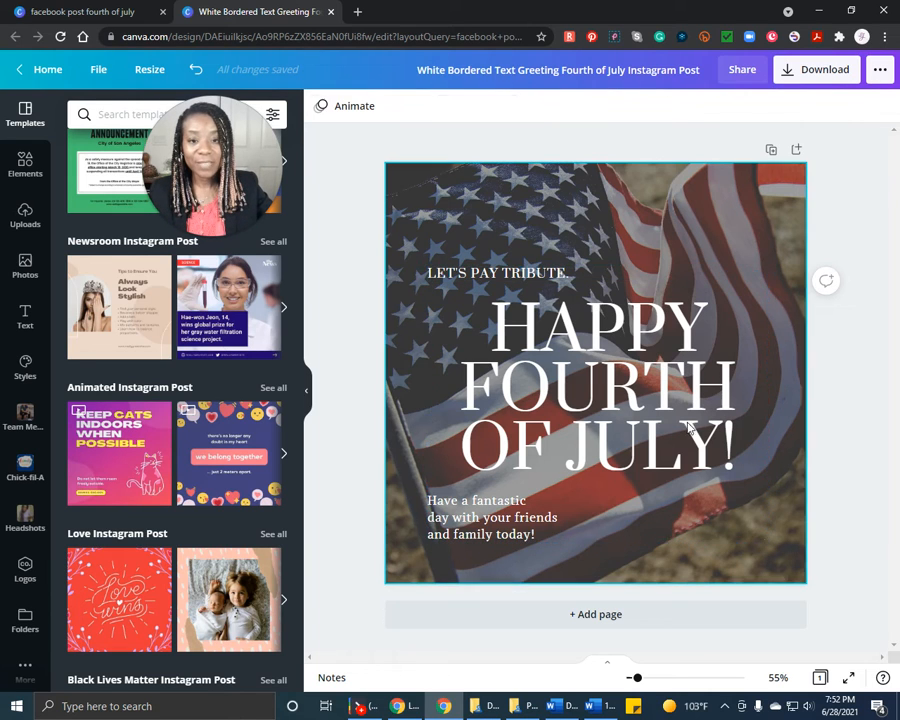
Try light purple on the "HAPPY FOURTH OF JULY!" text, and recolor it with the palest blue brand color.
left_click(609, 405)
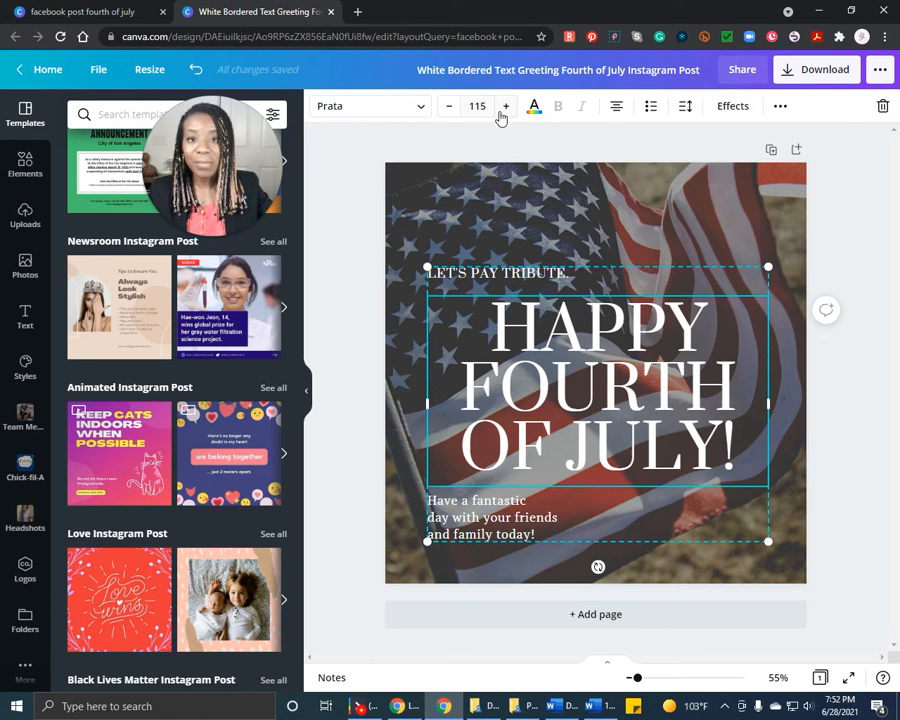
left_click(535, 108)
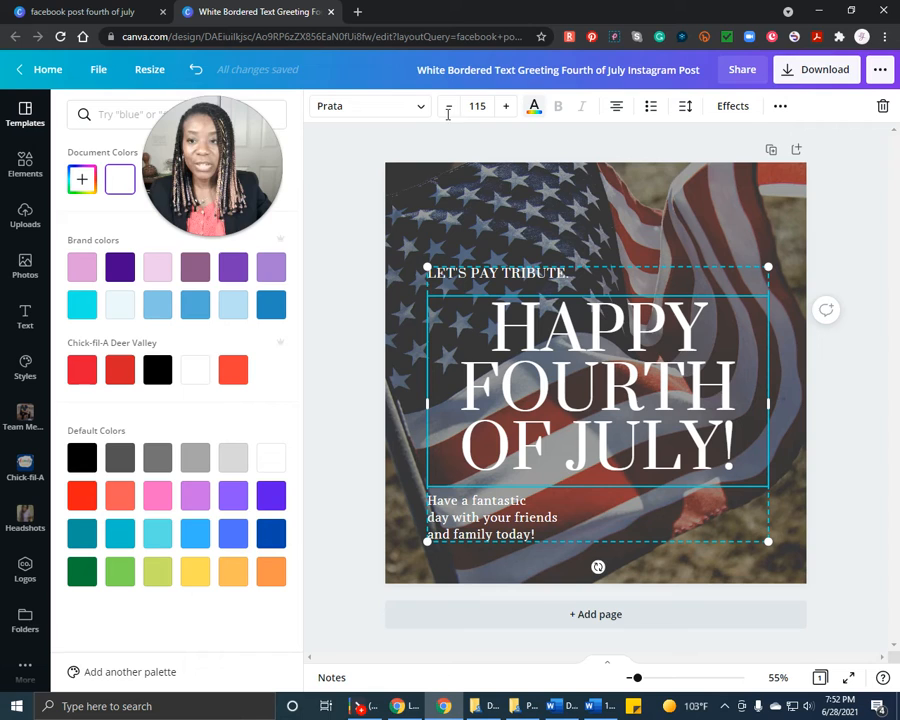
left_click(272, 277)
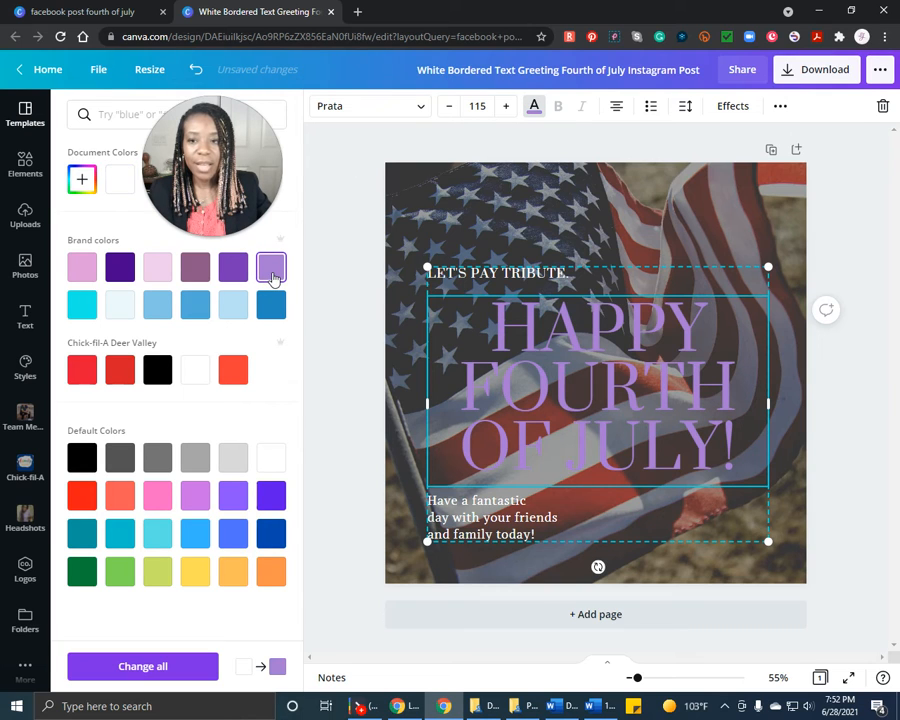
left_click(127, 314)
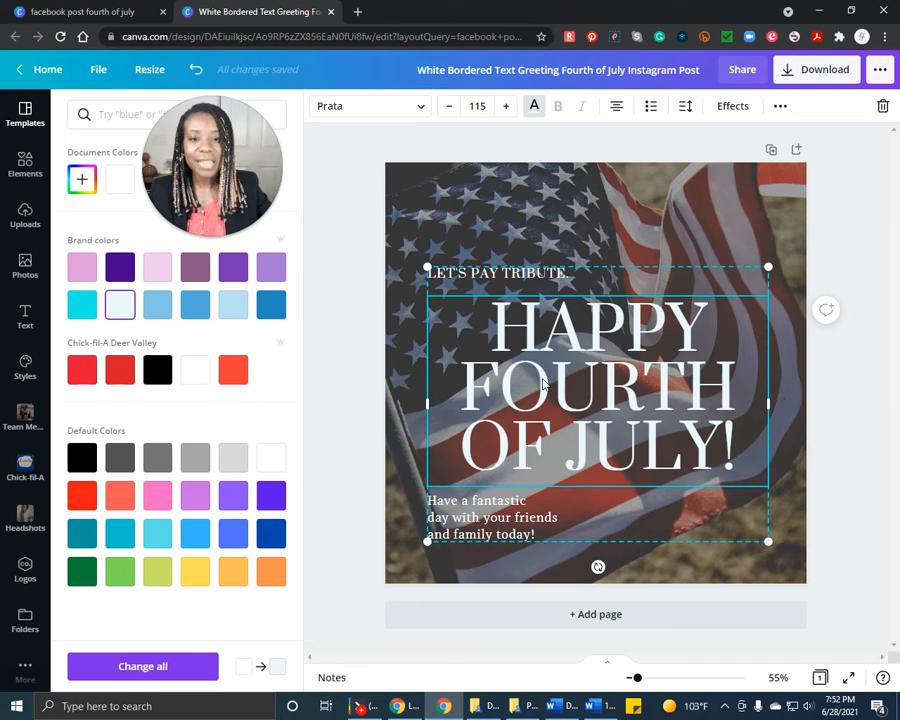
Recolor the "LET'S PAY TRIBUTE." line with the palest brand blue and the "Have a fantastic day" text with the darkest brand blue.
left_click(560, 274)
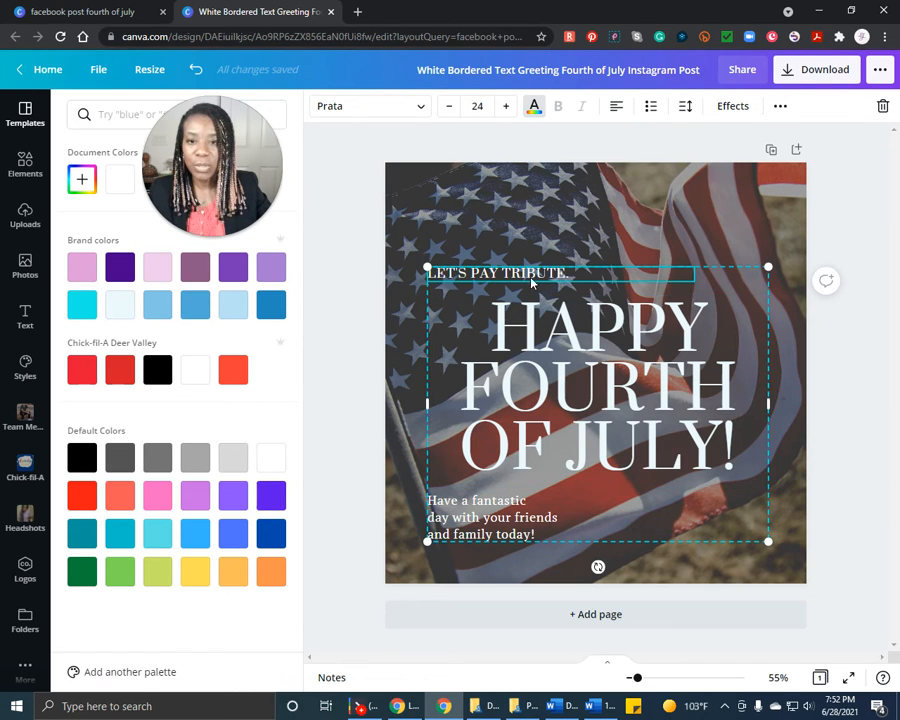
left_click(120, 304)
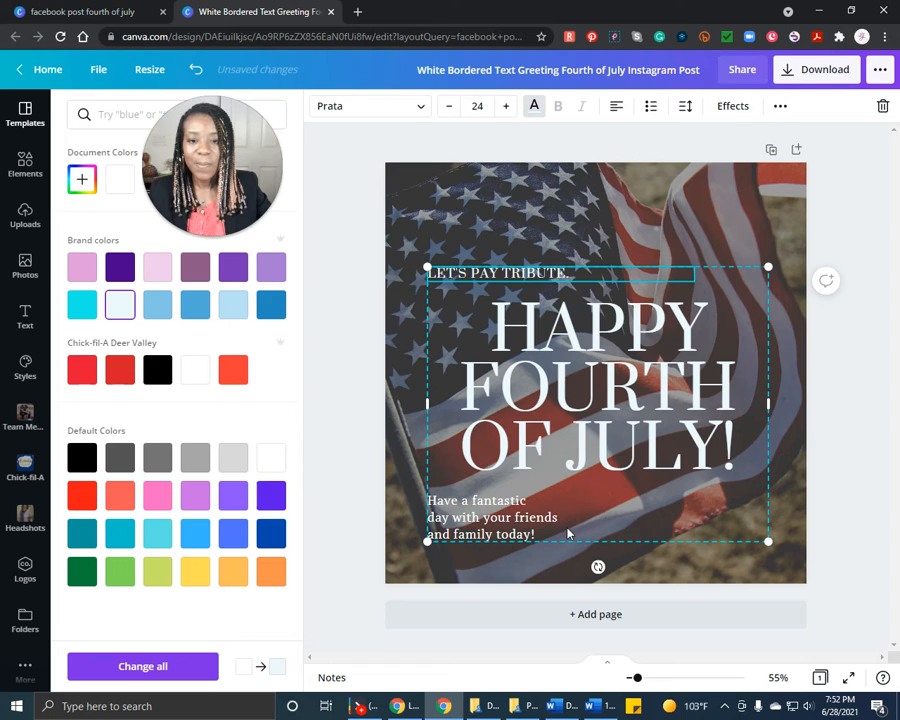
left_click(526, 532)
left_click(122, 306)
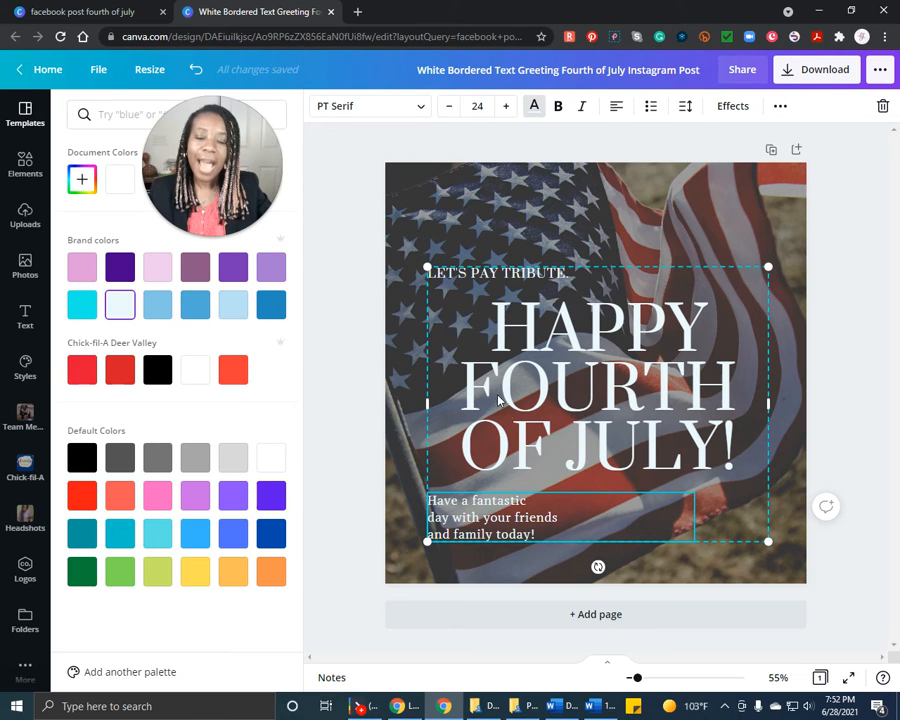
left_click(270, 307)
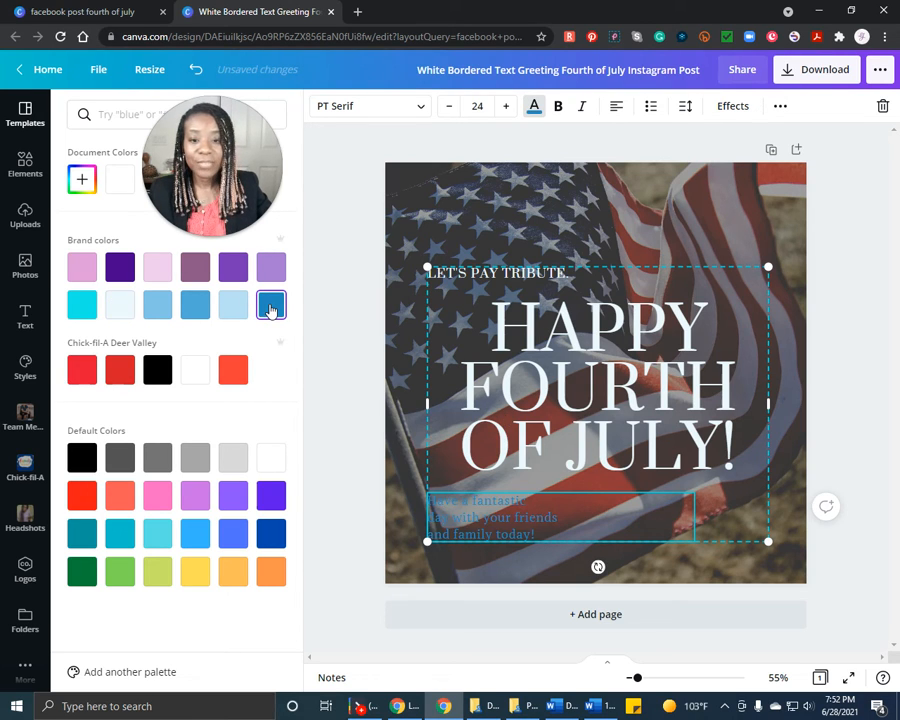
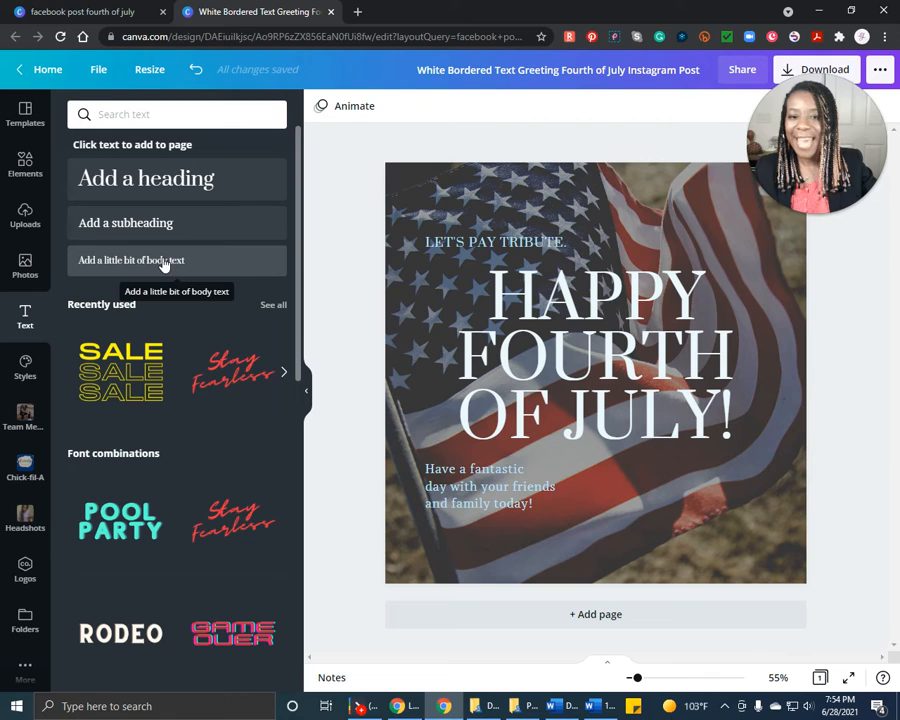
Add a small body text reading "#ladyjewelevent" near the lower-right corner of the design, below the greeting text.
left_click(164, 262)
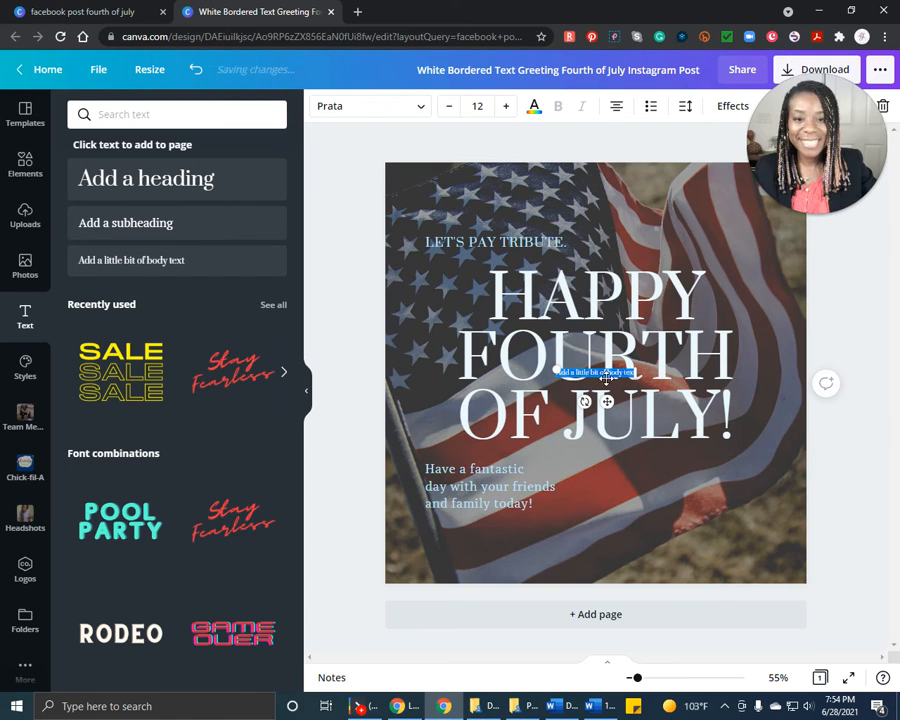
left_click_drag(627, 388, 748, 566)
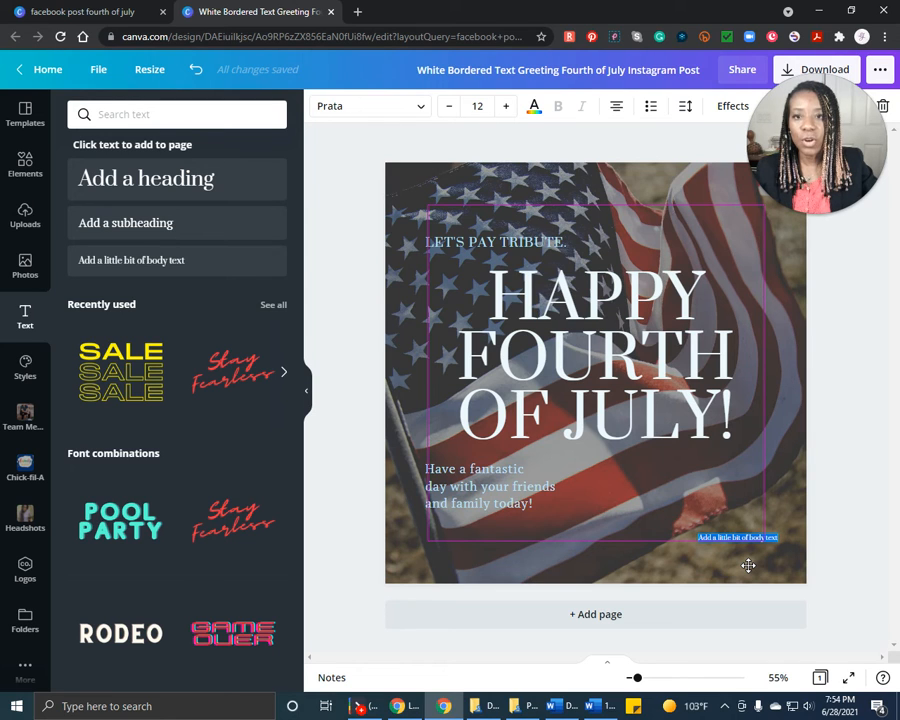
left_click_drag(748, 566, 749, 566)
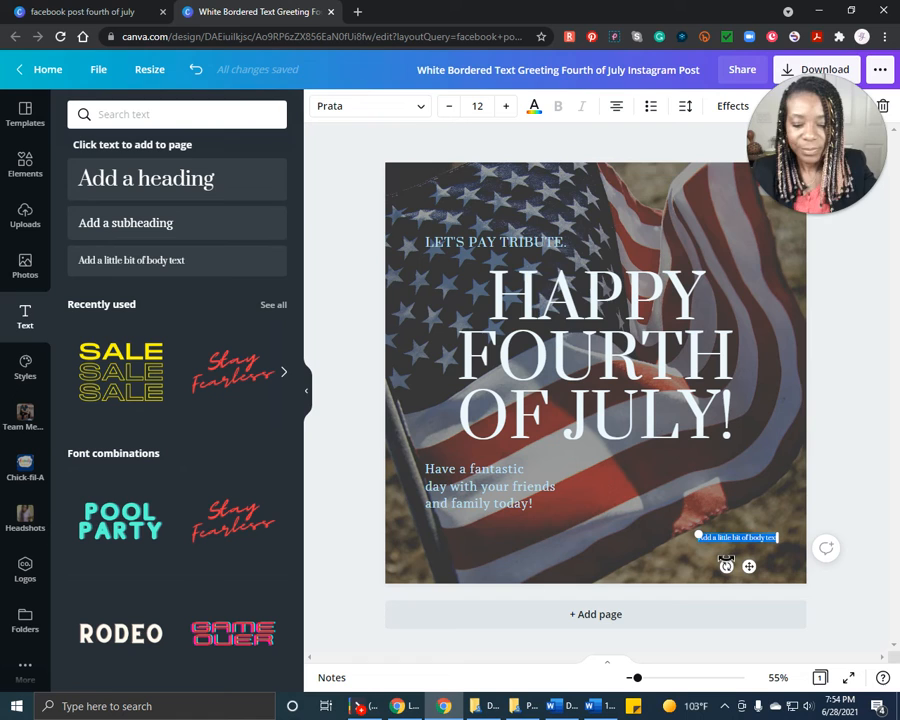
key("BackSpace")
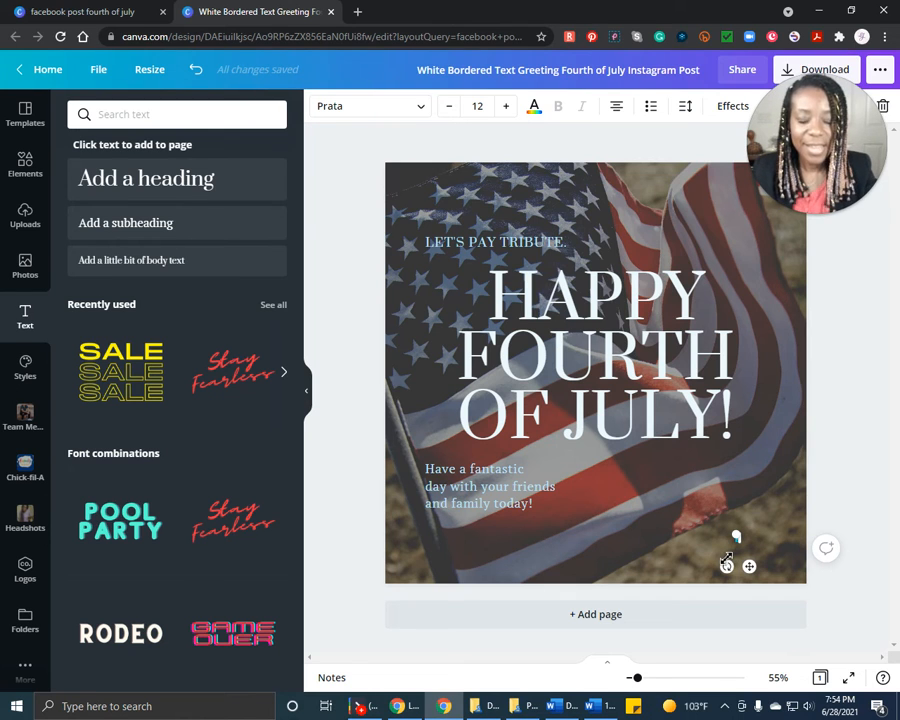
type("@ladyjewele")
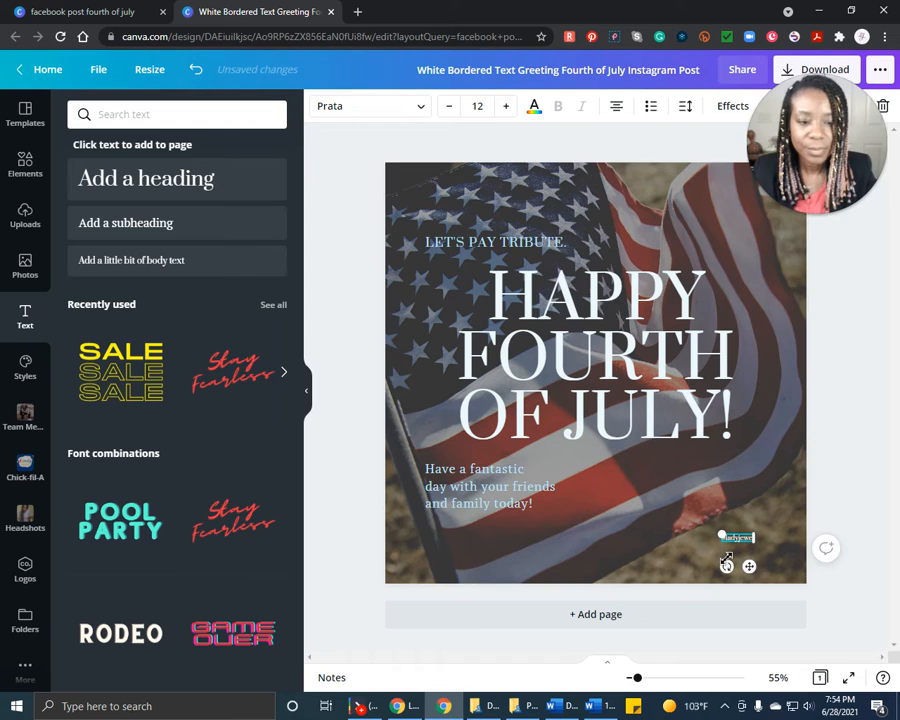
type("vent")
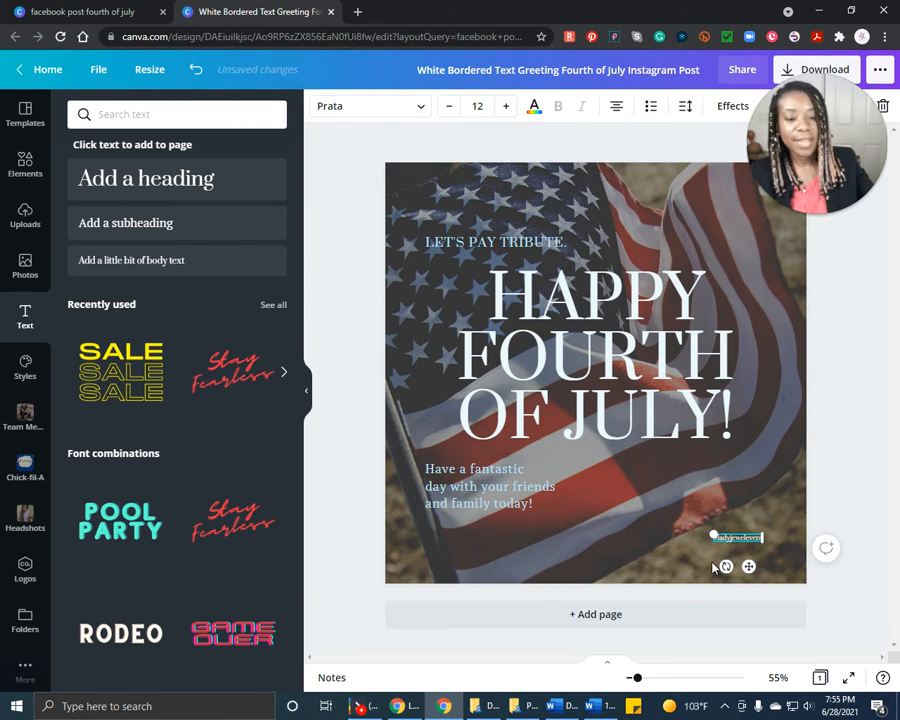
left_click(829, 596)
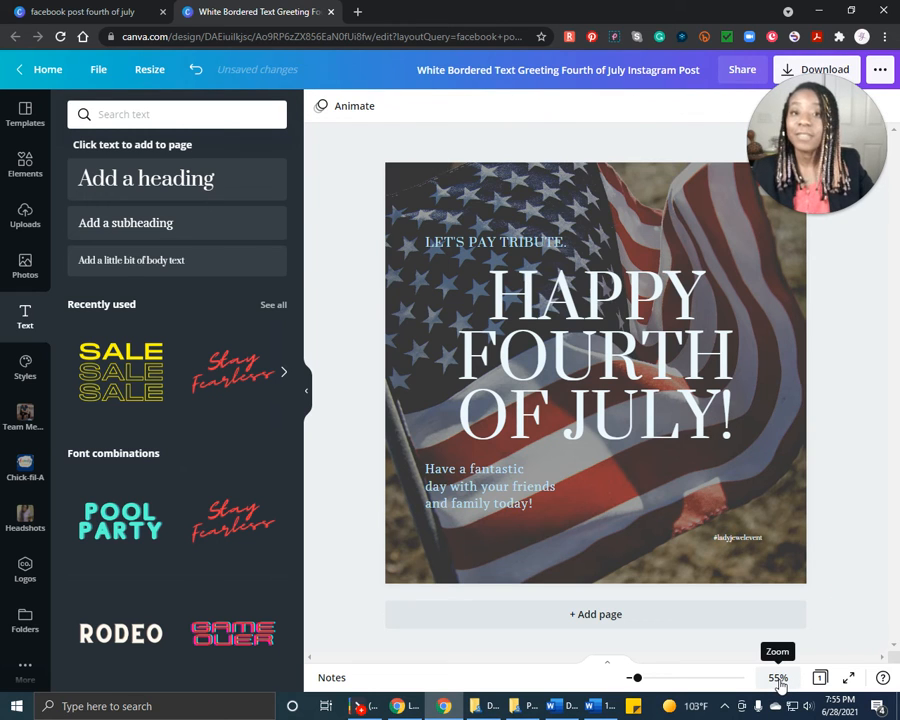
Shorten the small hashtag text near the lower-right corner of the design to "#ladyjewel".
left_click(779, 680)
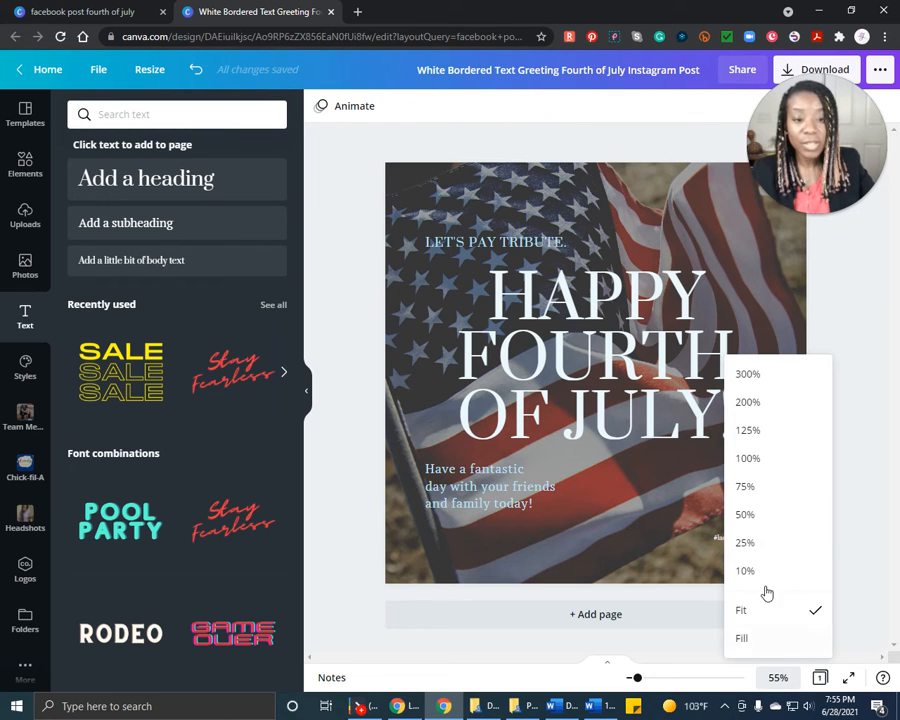
left_click(754, 466)
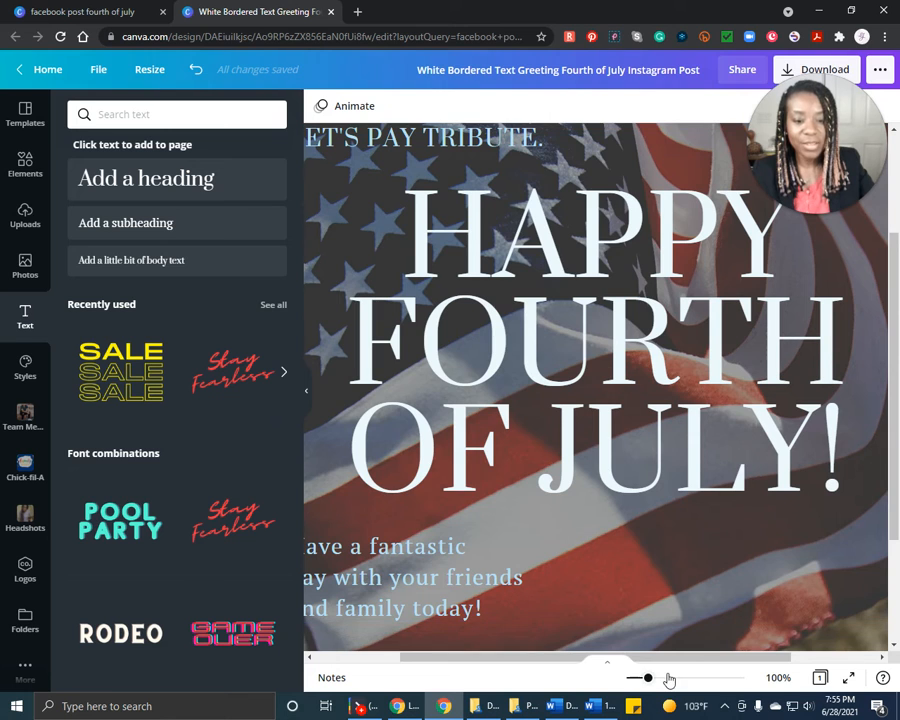
left_click_drag(685, 659, 836, 655)
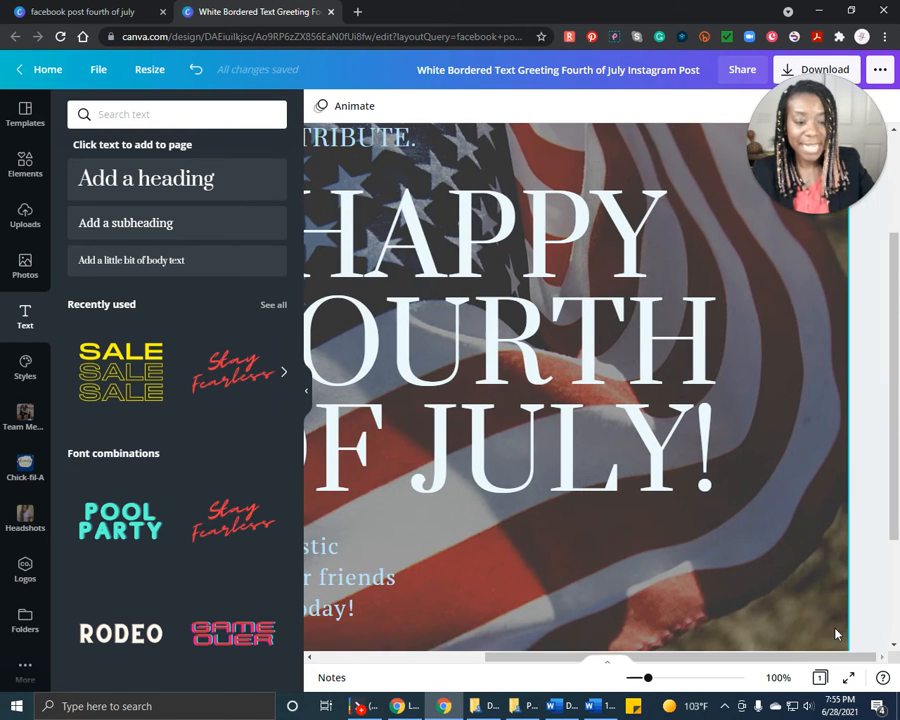
scroll(836, 632, "down", 3)
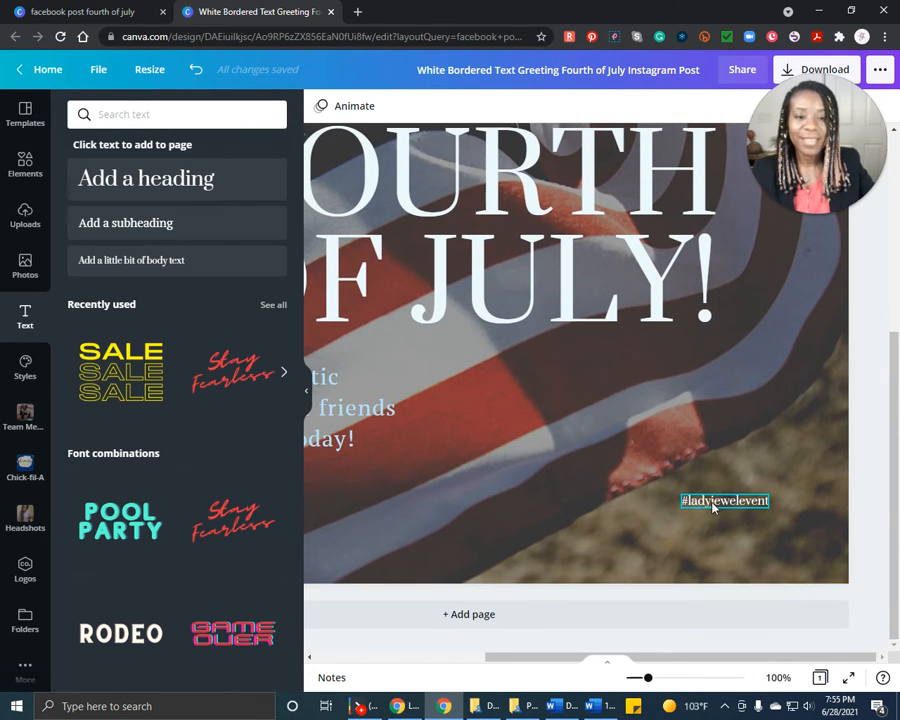
left_click(713, 507)
left_click(741, 503)
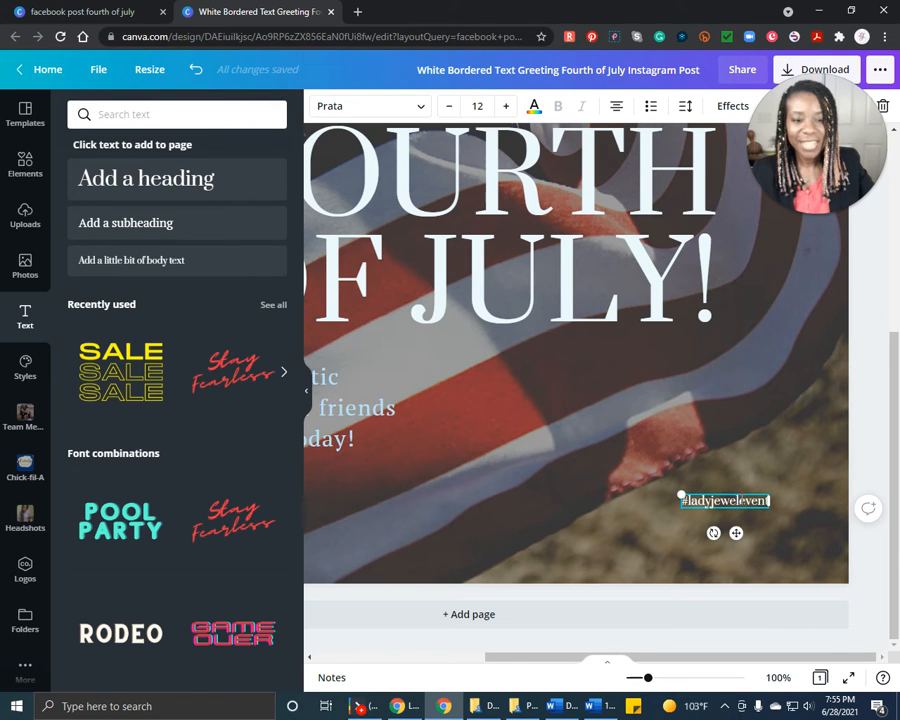
left_click_drag(745, 504, 786, 497)
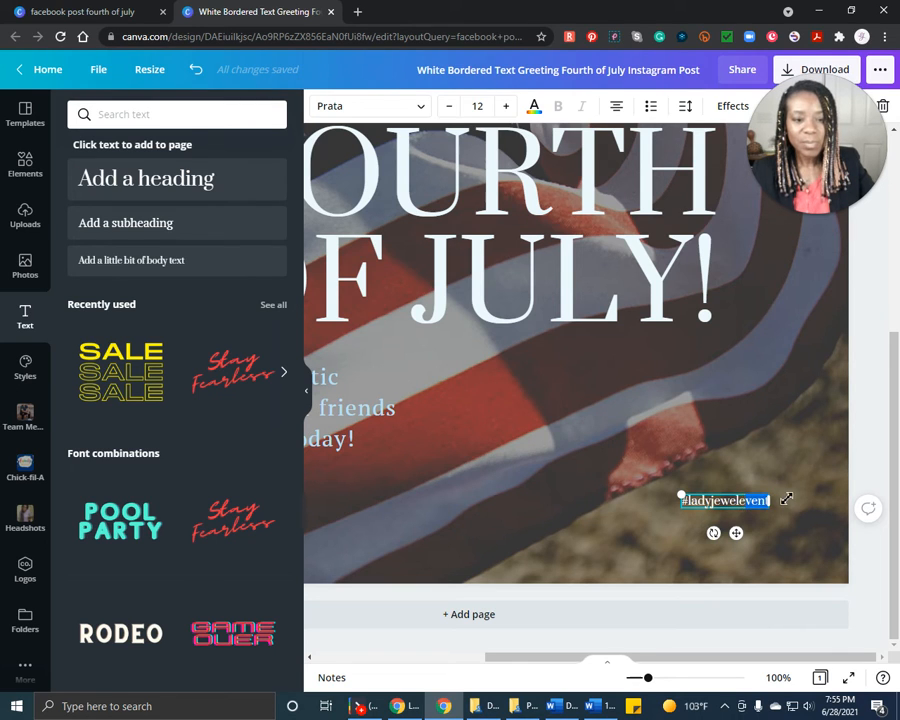
key("BackSpace")
key("BackSpace")
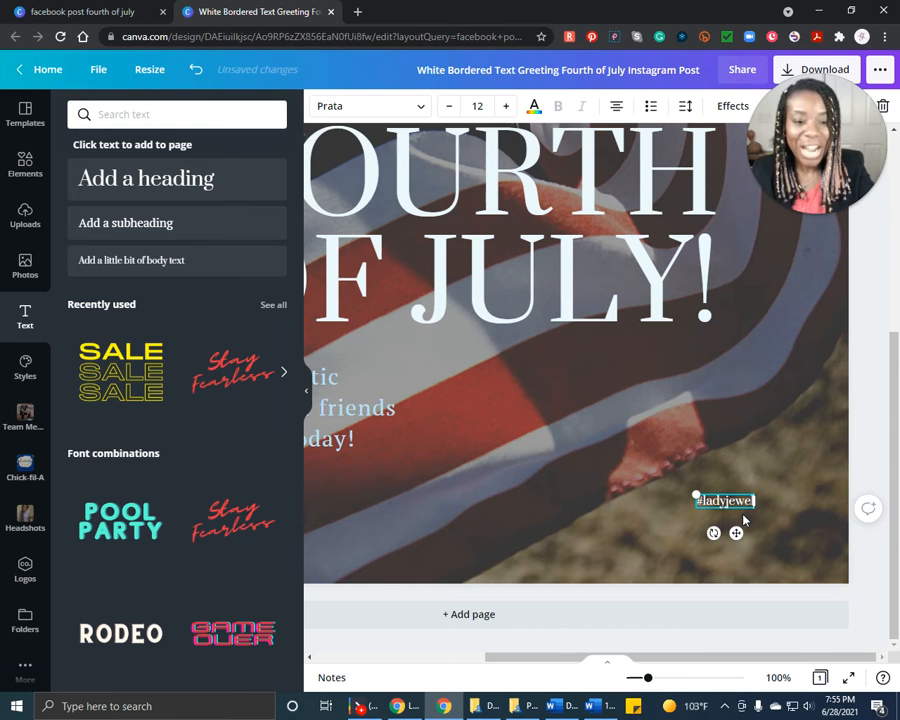
Try several blue, purple and pink brand colors on the "#ladyjewel" hashtag, and recolor it pale pink.
left_click(535, 108)
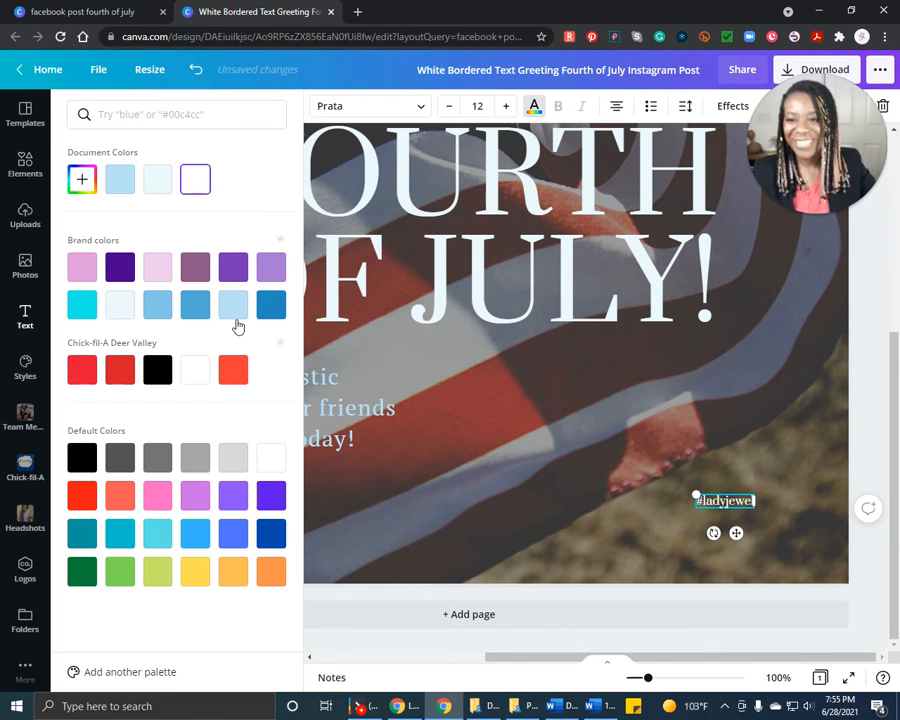
left_click(235, 310)
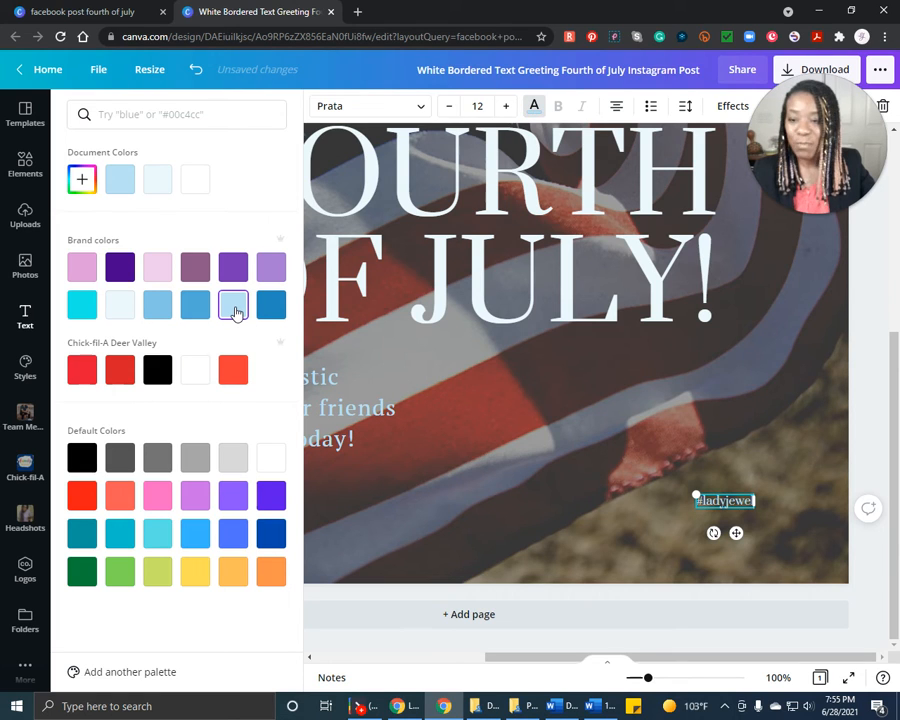
left_click(120, 268)
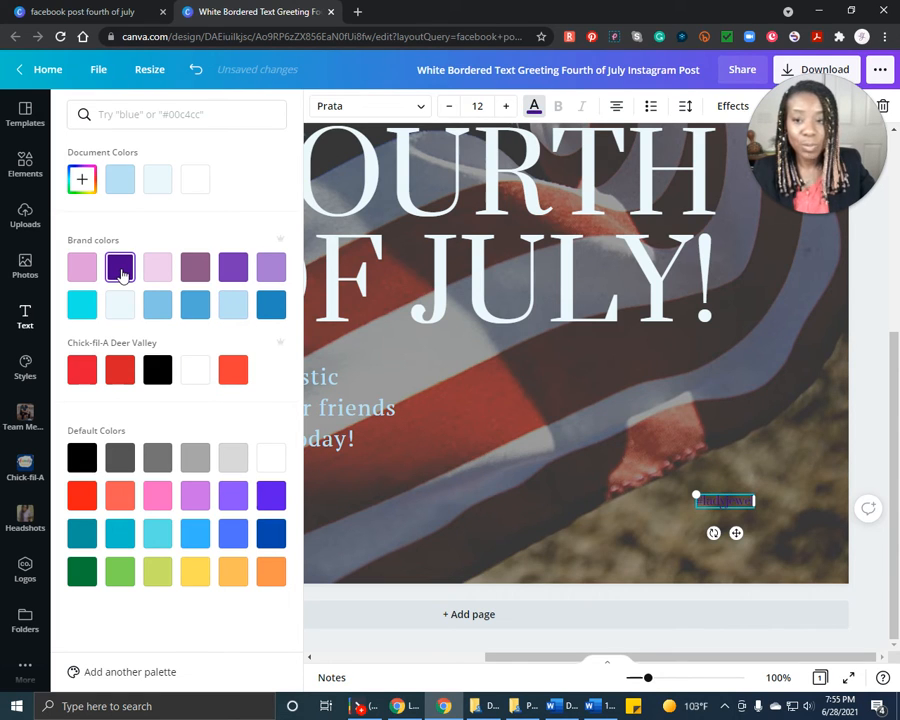
left_click(270, 272)
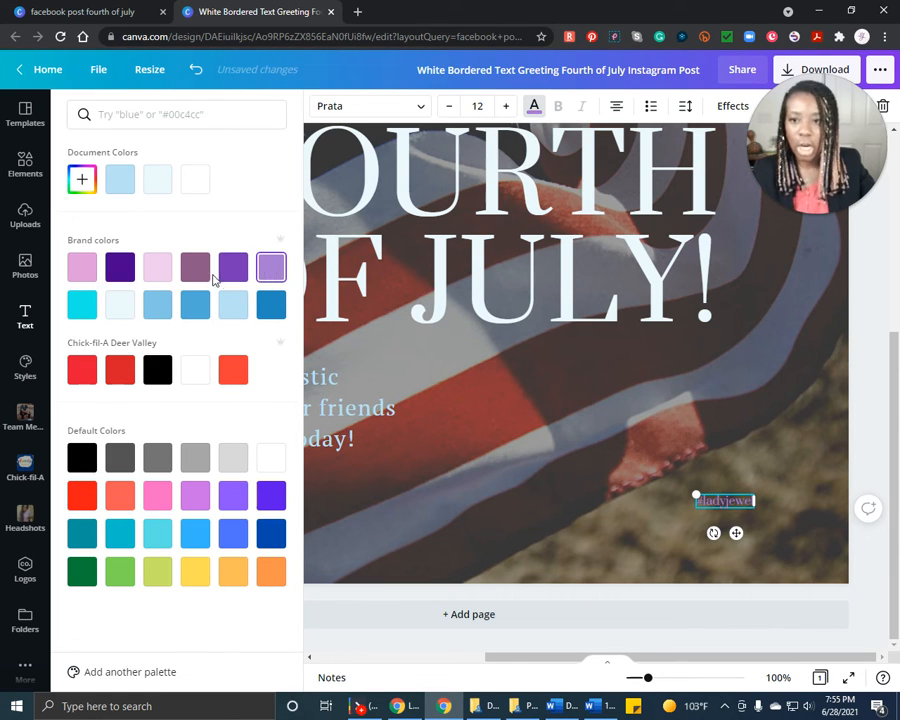
left_click(231, 267)
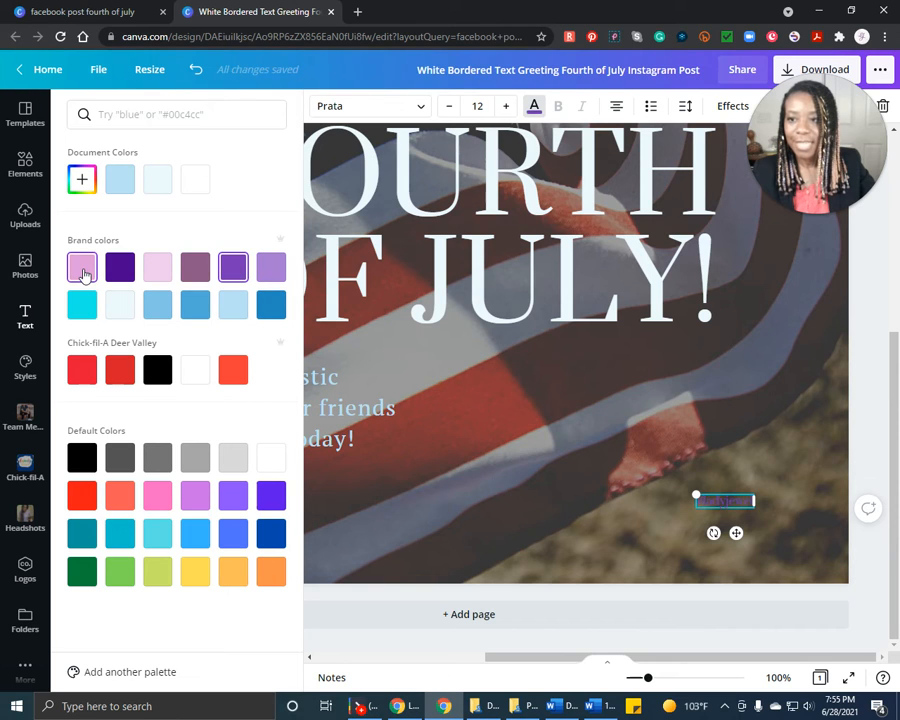
left_click(83, 272)
left_click(157, 278)
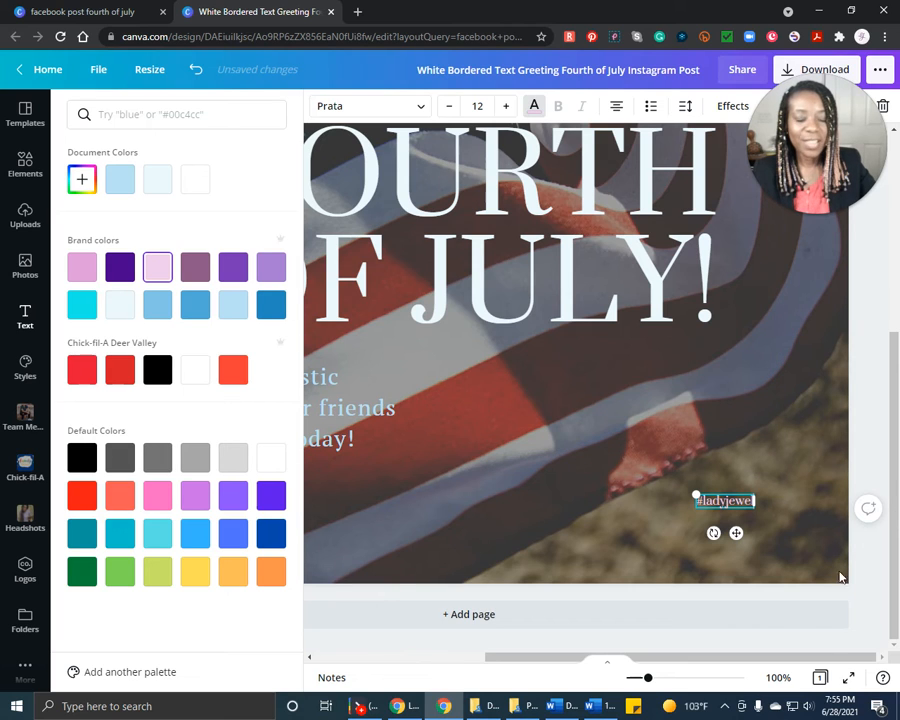
Show the whole design at 50% zoom and move the "#ladyjewel" hashtag into its bottom-right corner.
left_click(779, 678)
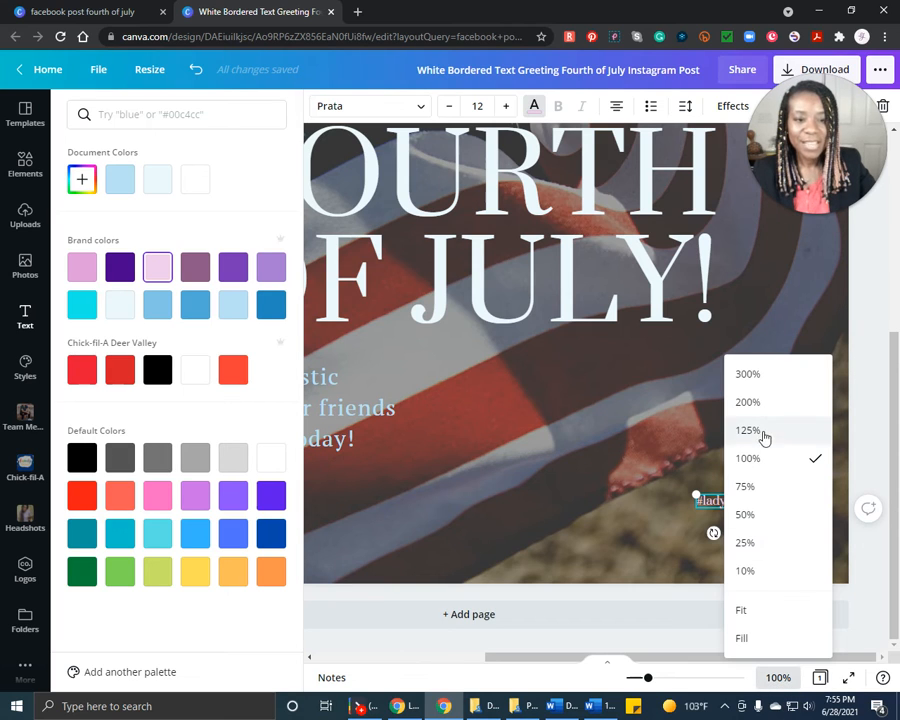
left_click(752, 523)
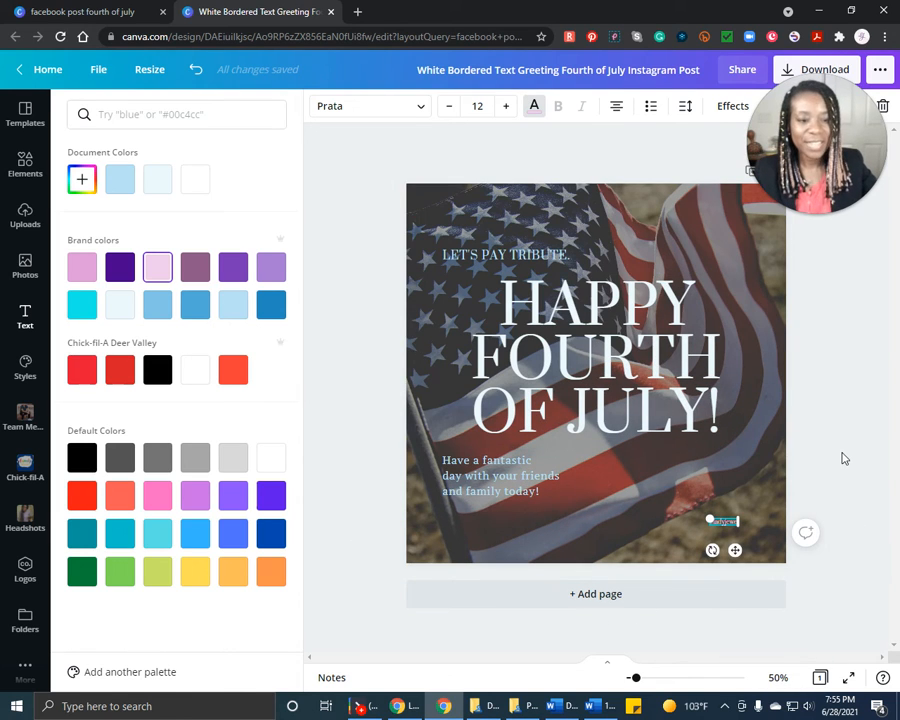
key("Escape")
left_click(763, 490)
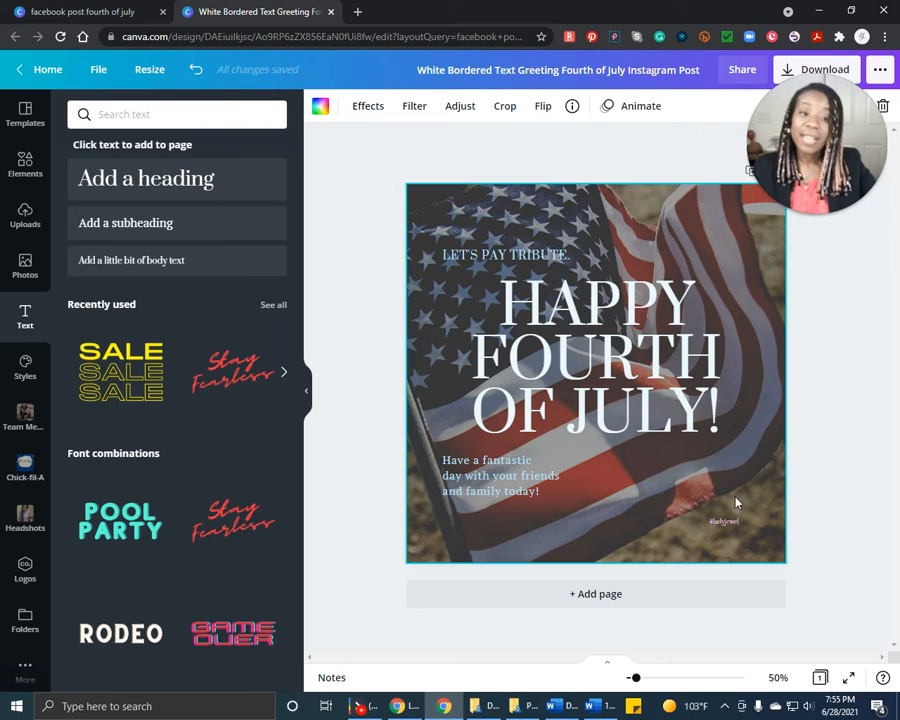
left_click_drag(725, 527, 761, 549)
left_click(822, 526)
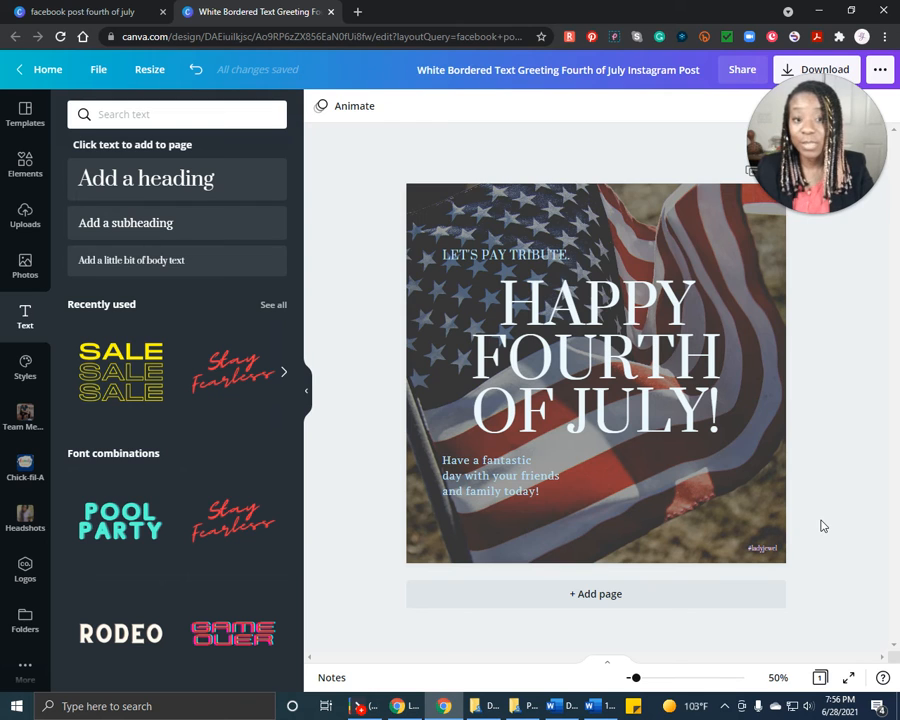
Create a copy of the Fourth of July Instagram design resized to the Facebook Post format.
left_click(145, 72)
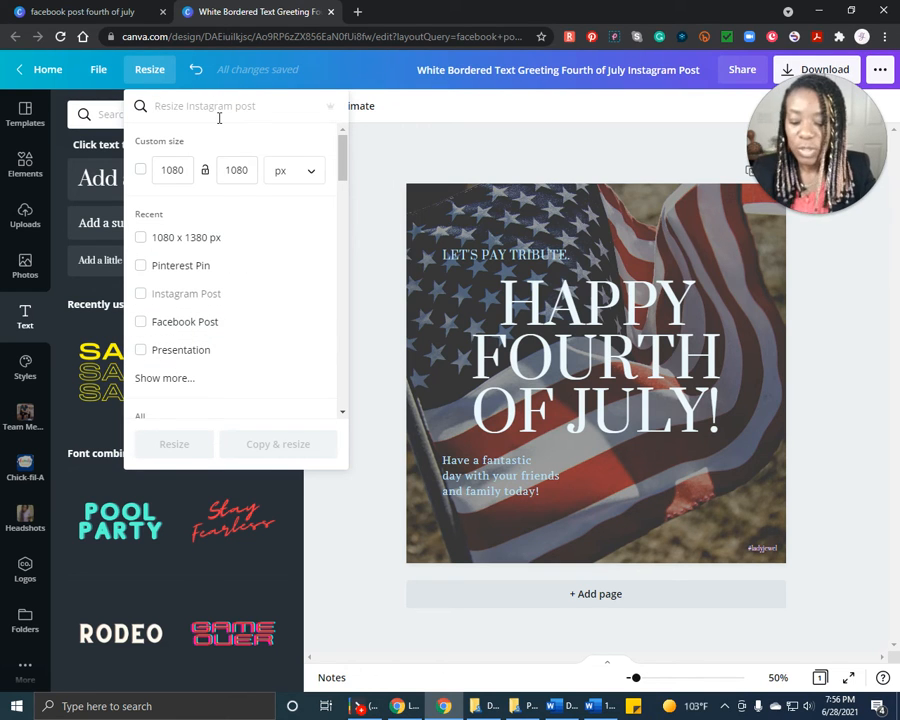
type("face")
key("BackSpace")
key("BackSpace")
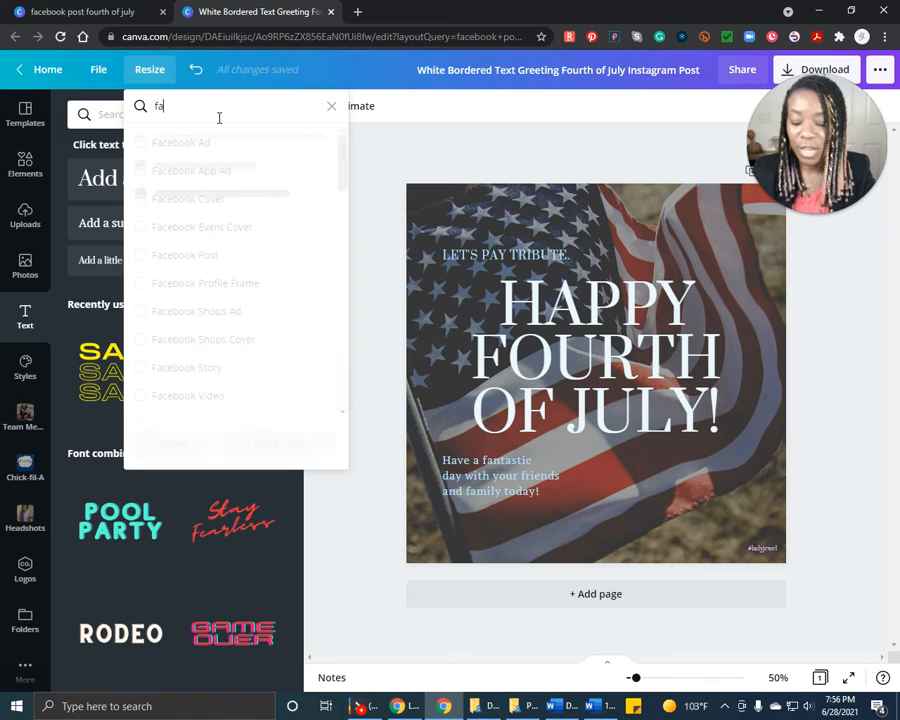
type("cebook")
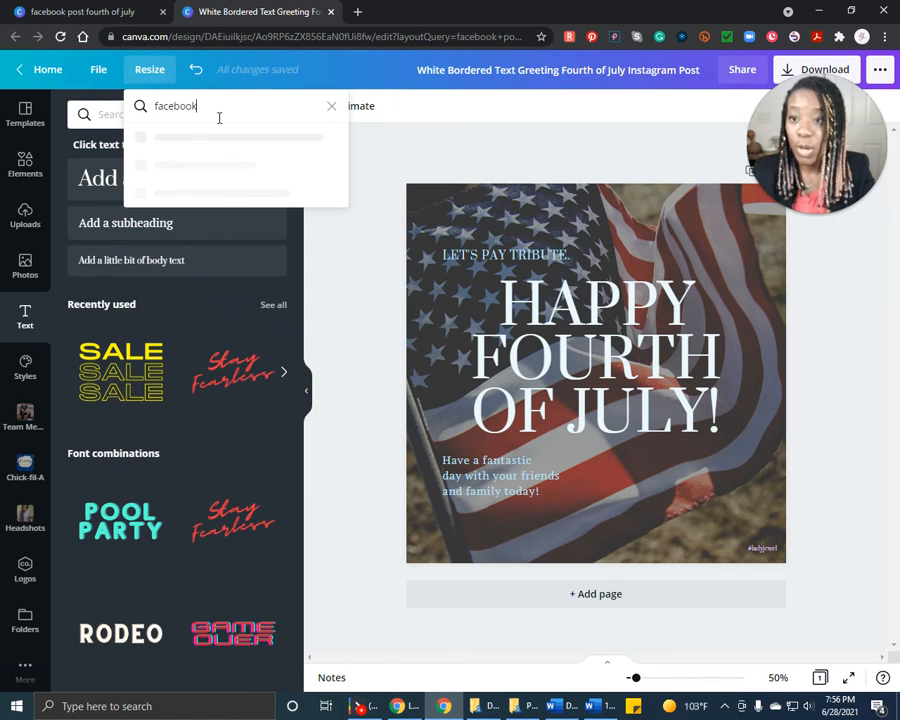
type(" post")
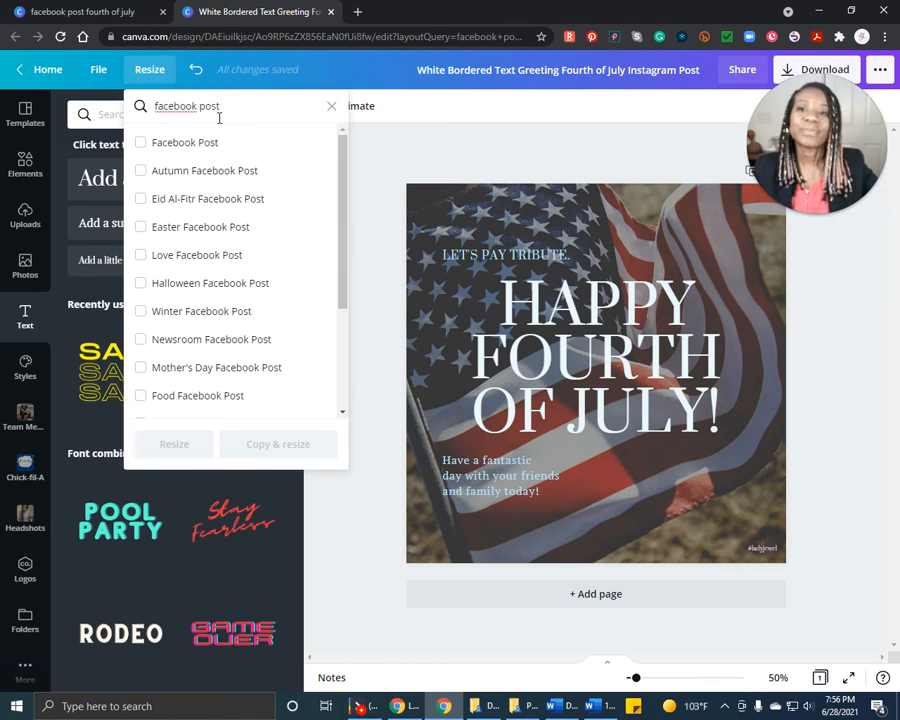
left_click(140, 144)
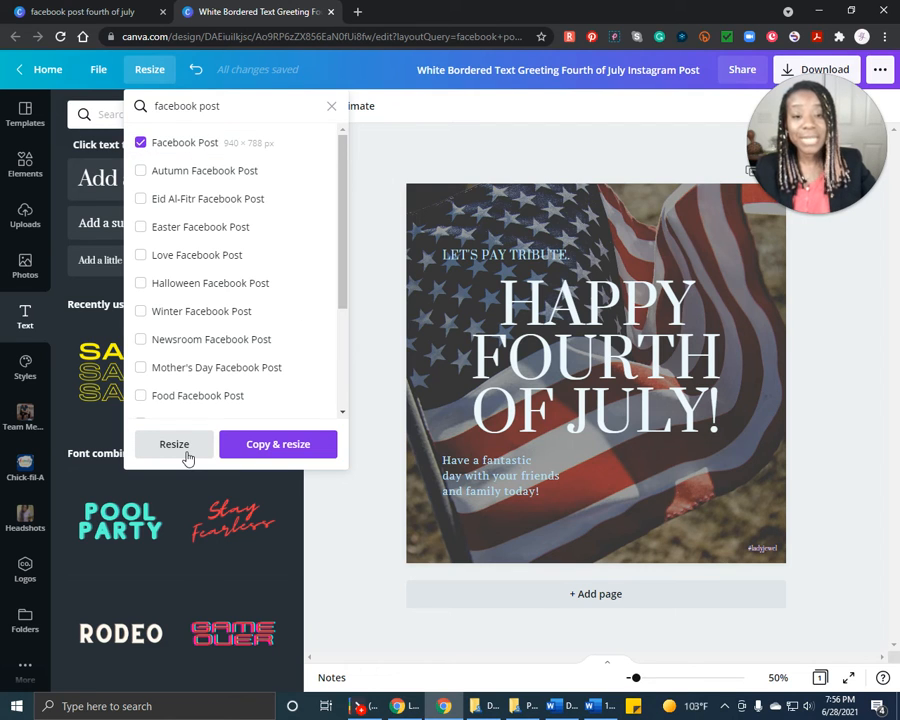
left_click(282, 444)
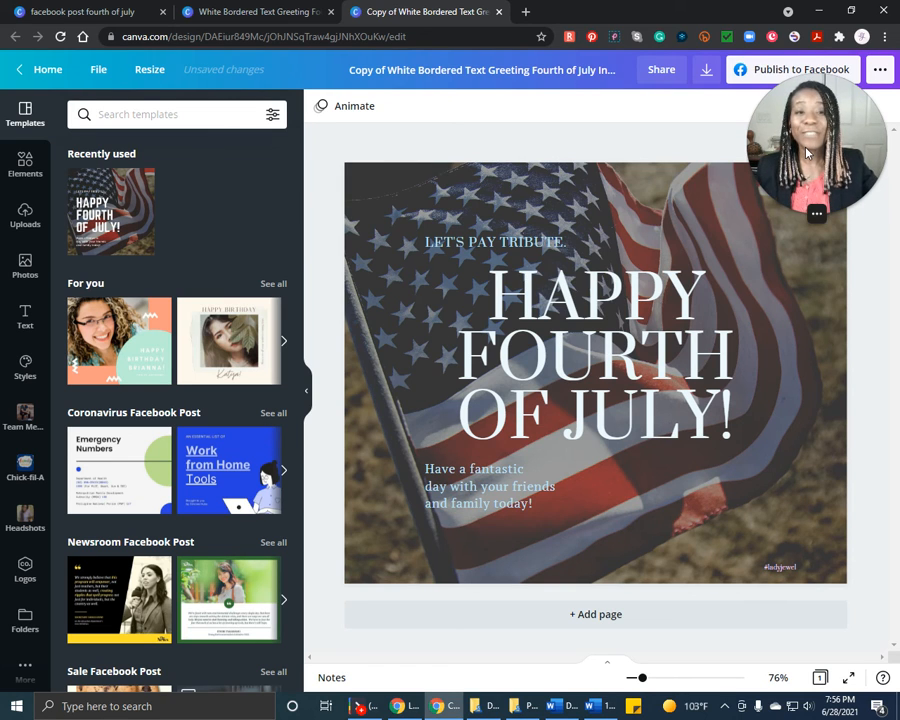
Check which pages the Facebook-sized copy can be published to, and close the choices without publishing.
left_click_drag(858, 179, 891, 233)
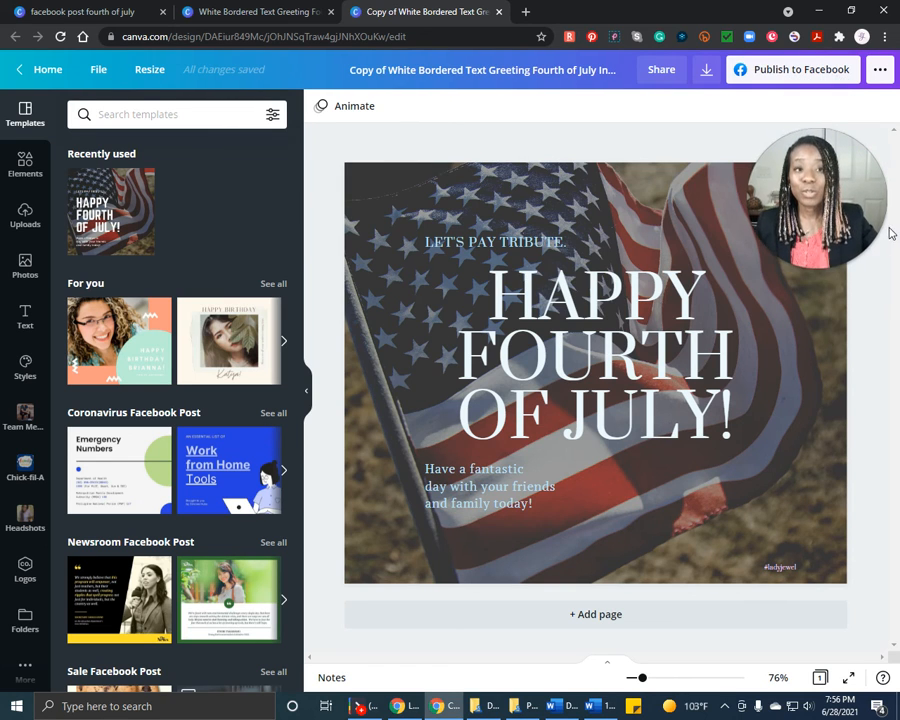
left_click(797, 79)
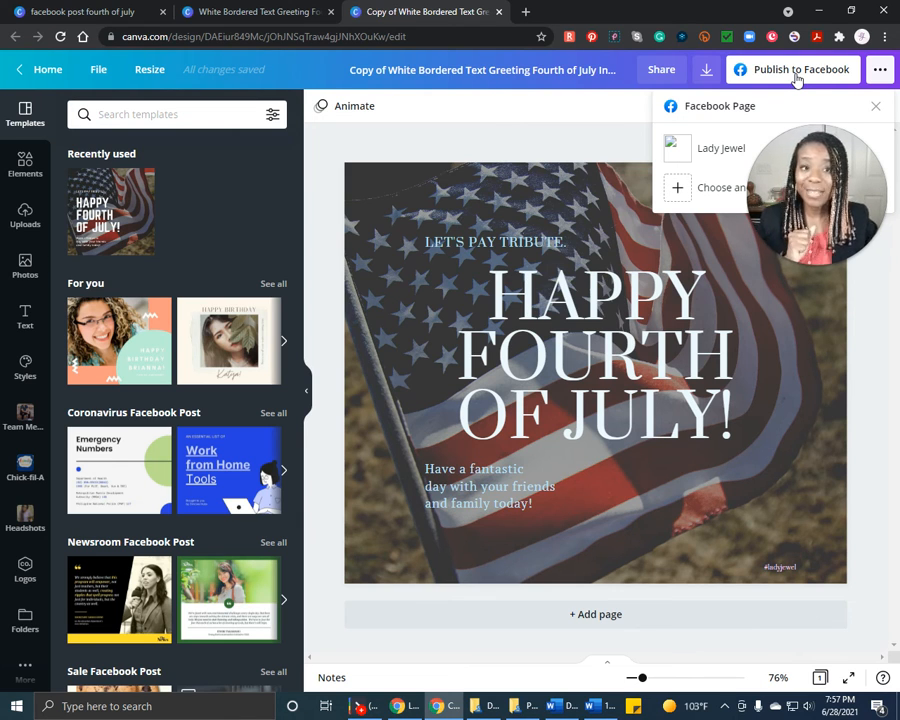
left_click(559, 115)
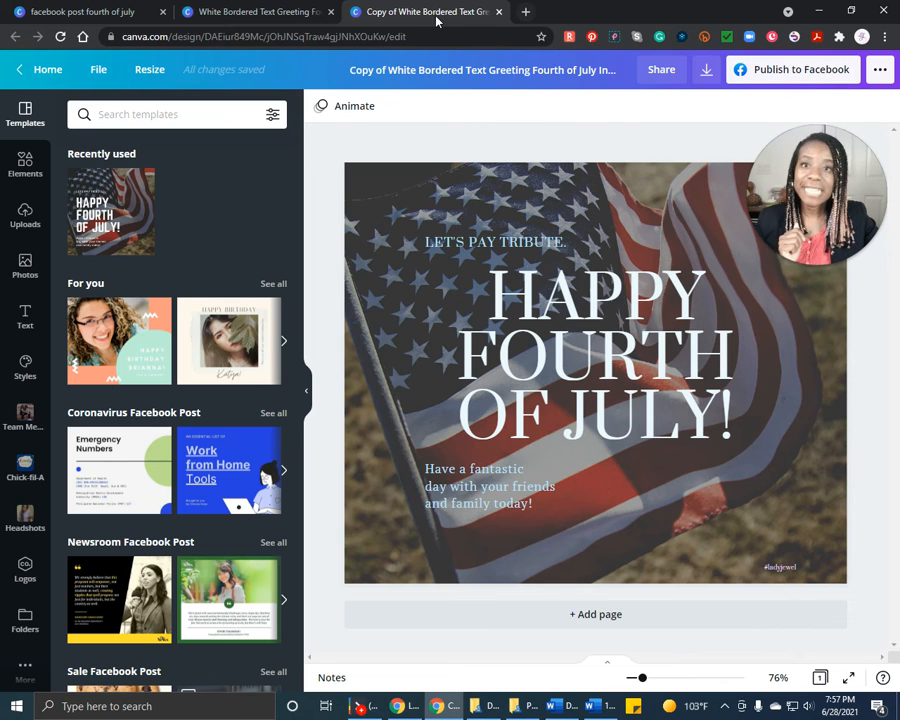
Return to the original Instagram design and create a copy of it resized to the LinkedIn Post format.
left_click(270, 15)
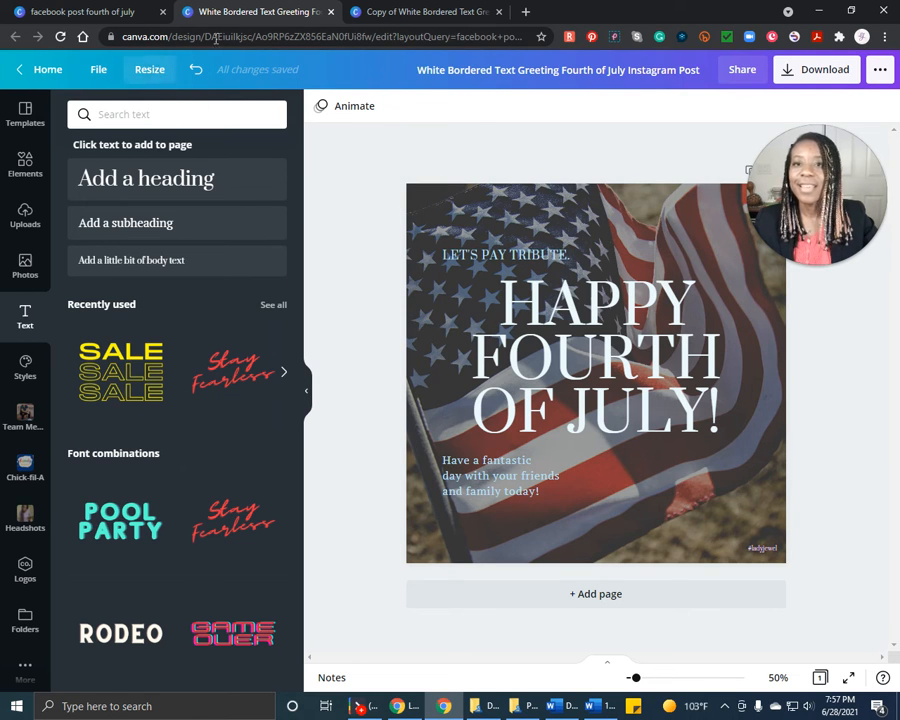
left_click(152, 72)
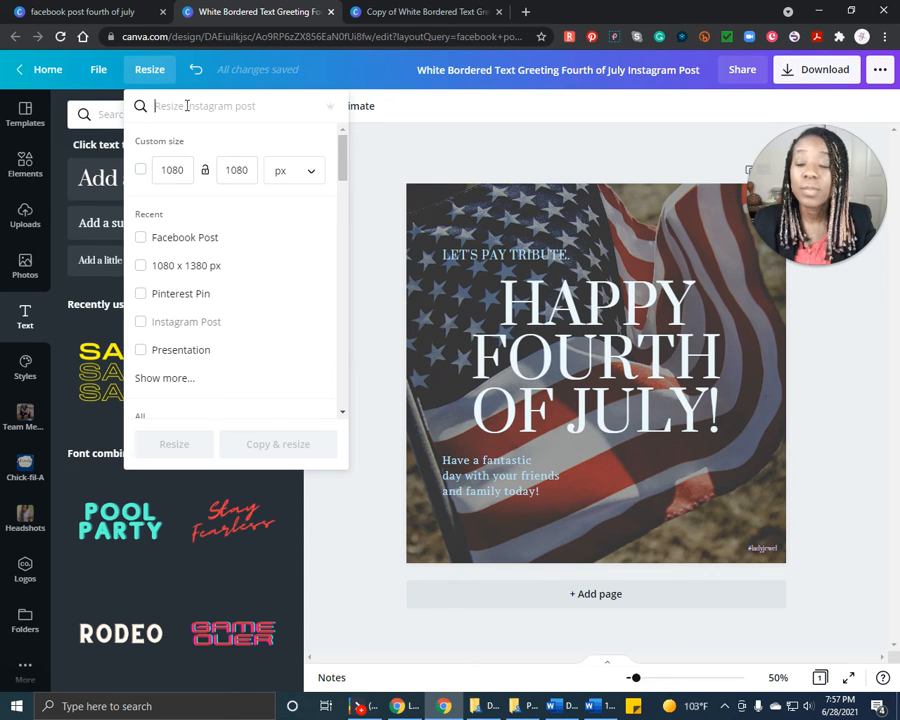
type("link")
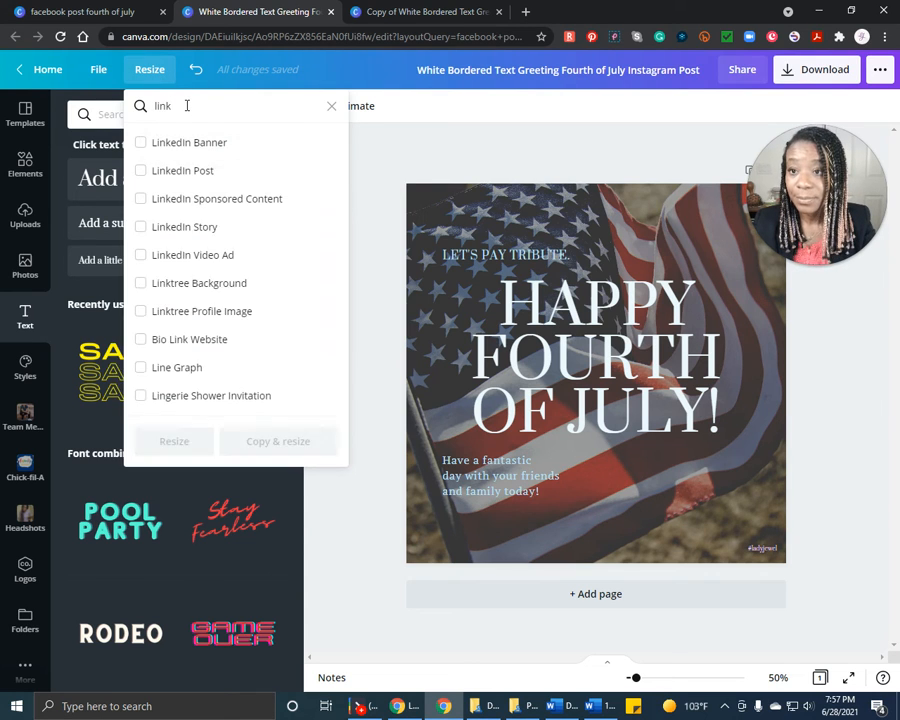
type("edin")
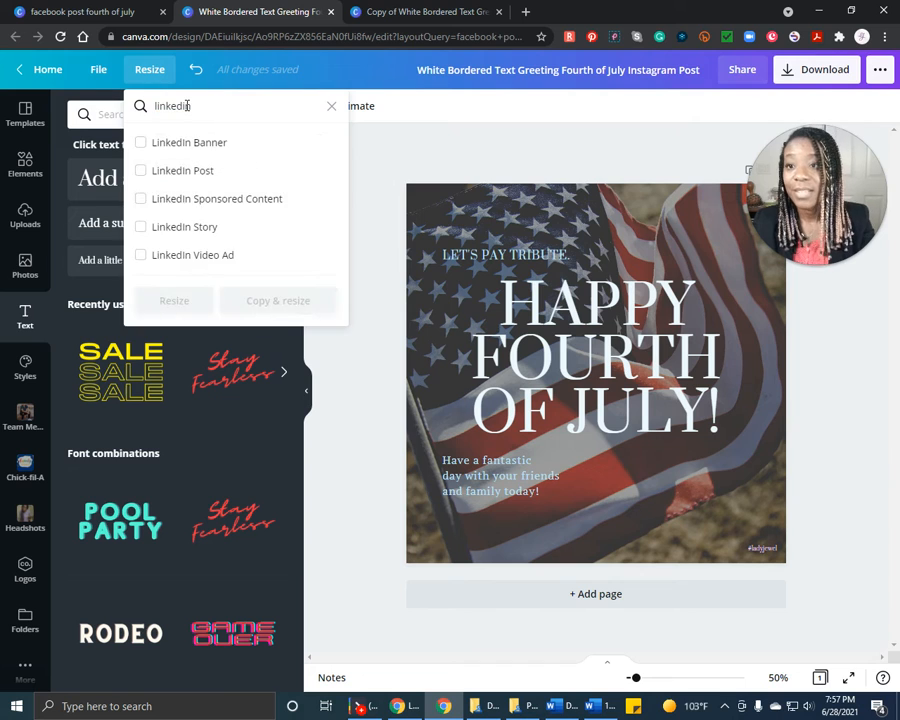
left_click(141, 172)
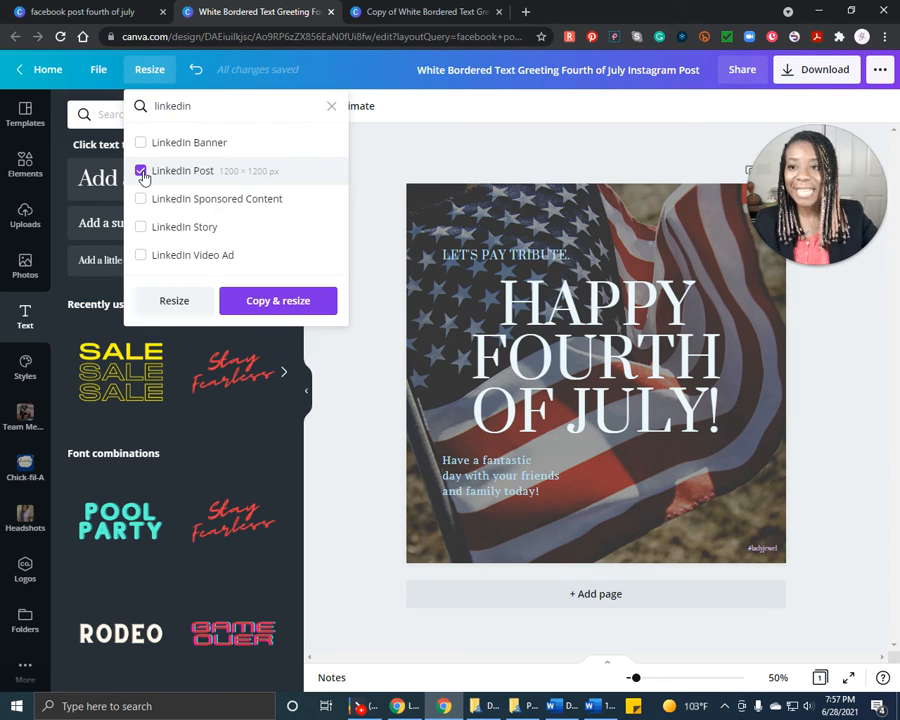
left_click(311, 303)
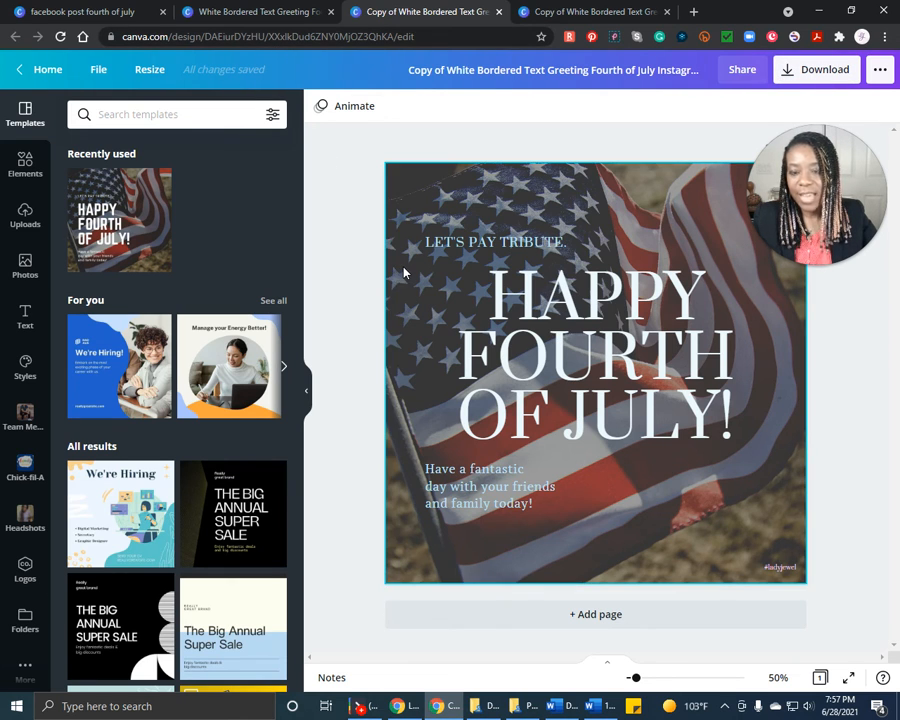
Review the available download file types for the LinkedIn-sized copy, keep PNG, and start the download.
left_click(790, 72)
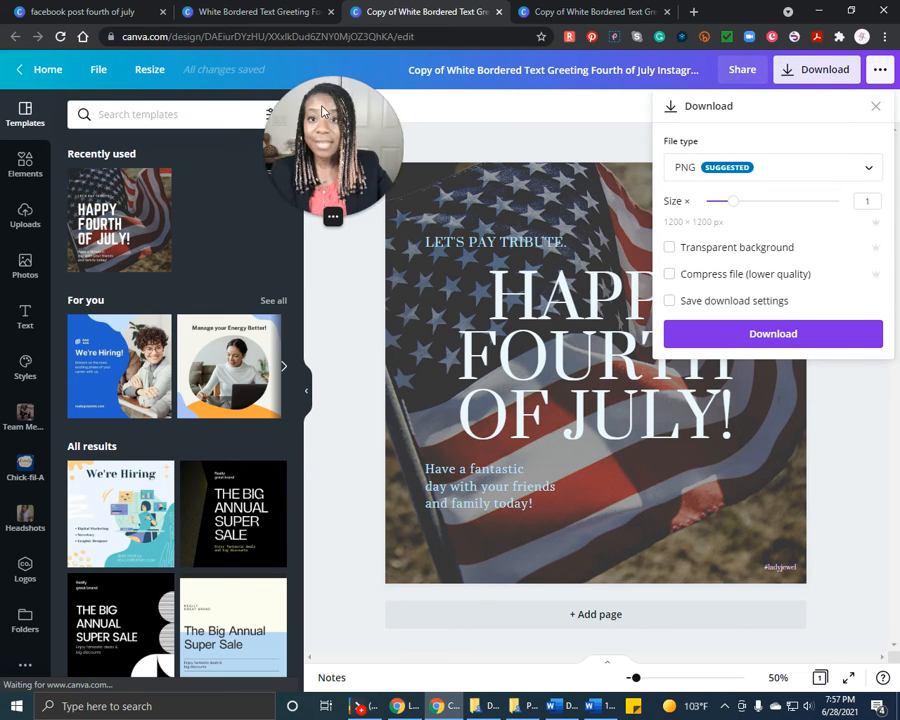
left_click(772, 172)
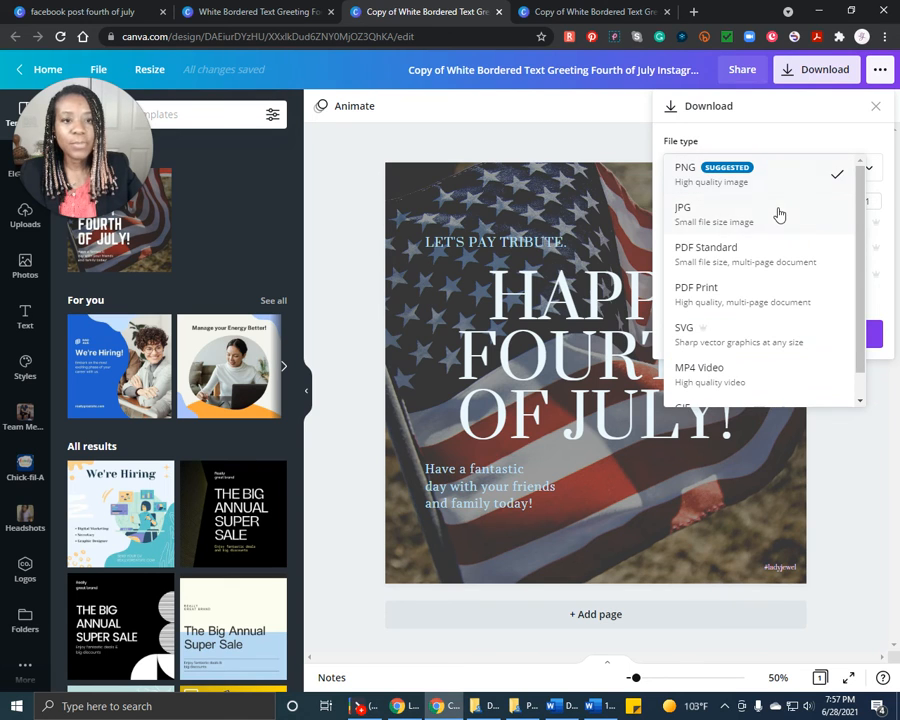
scroll(786, 362, "down", 1)
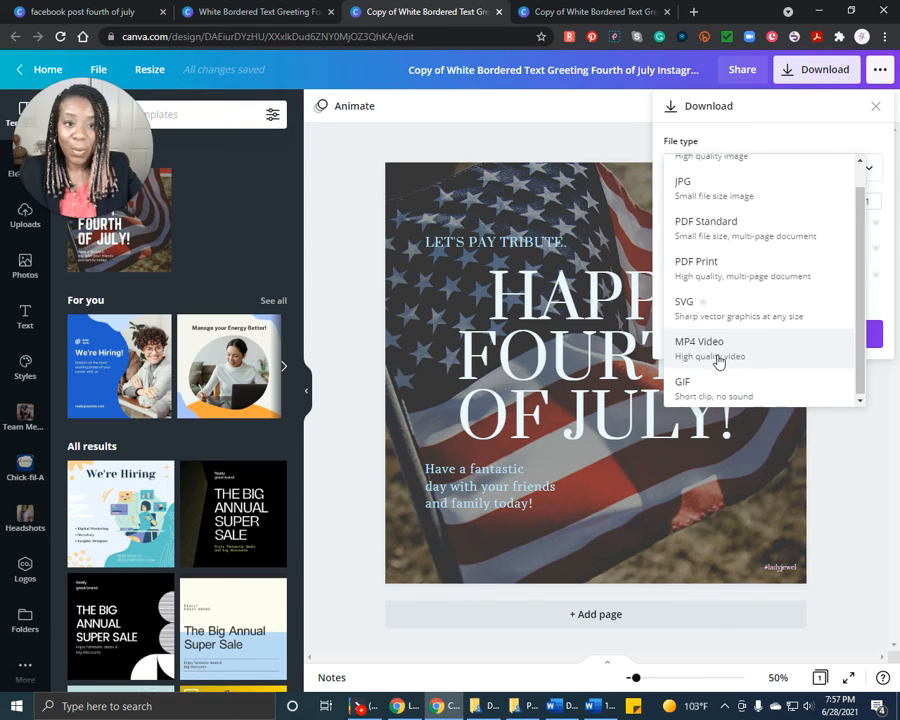
scroll(718, 362, "up", 1)
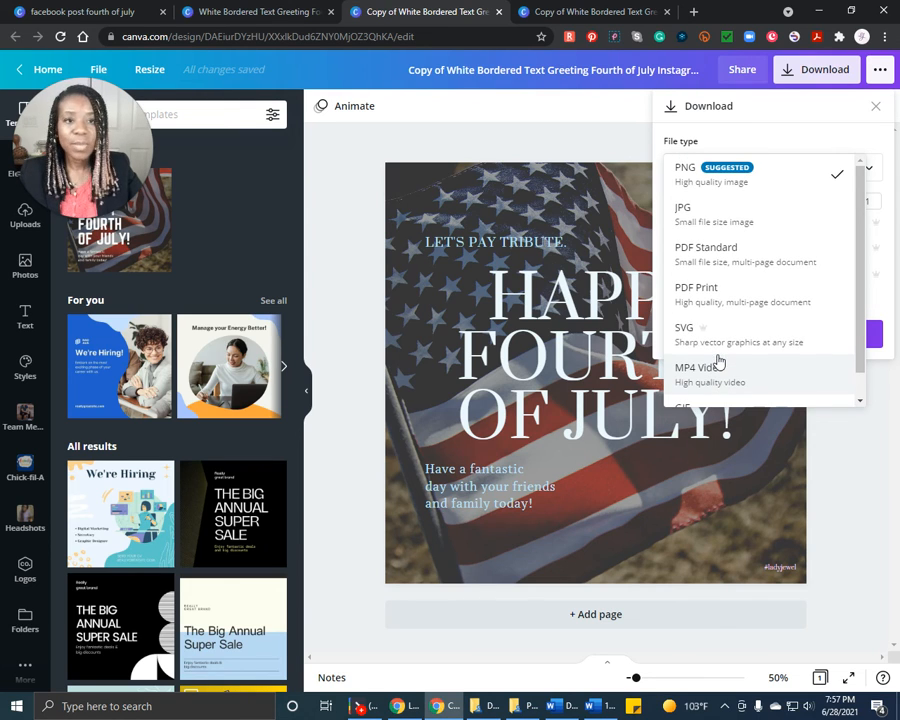
left_click(711, 179)
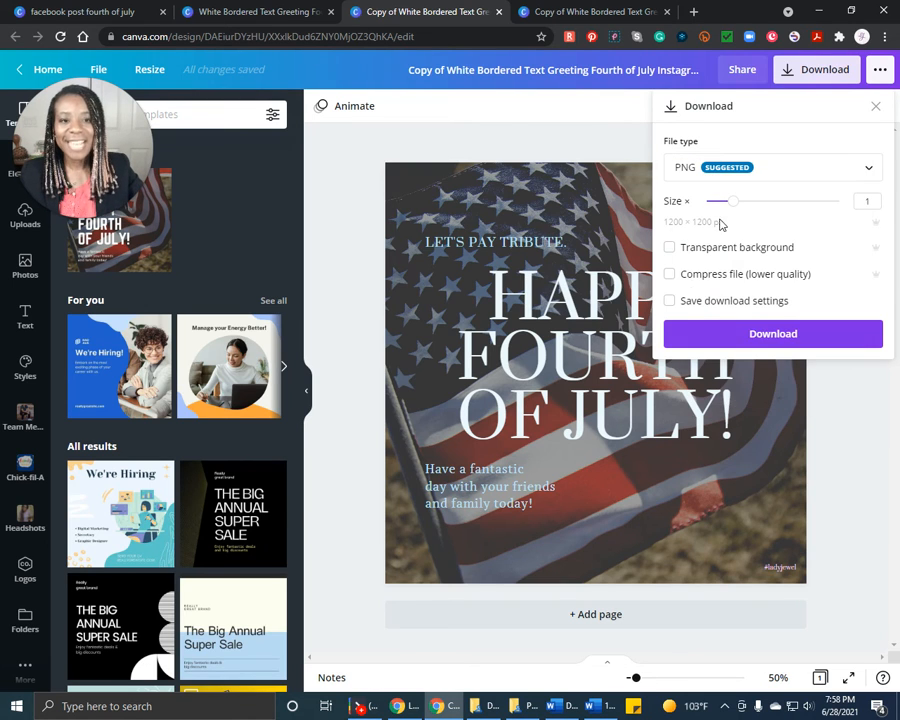
left_click(669, 302)
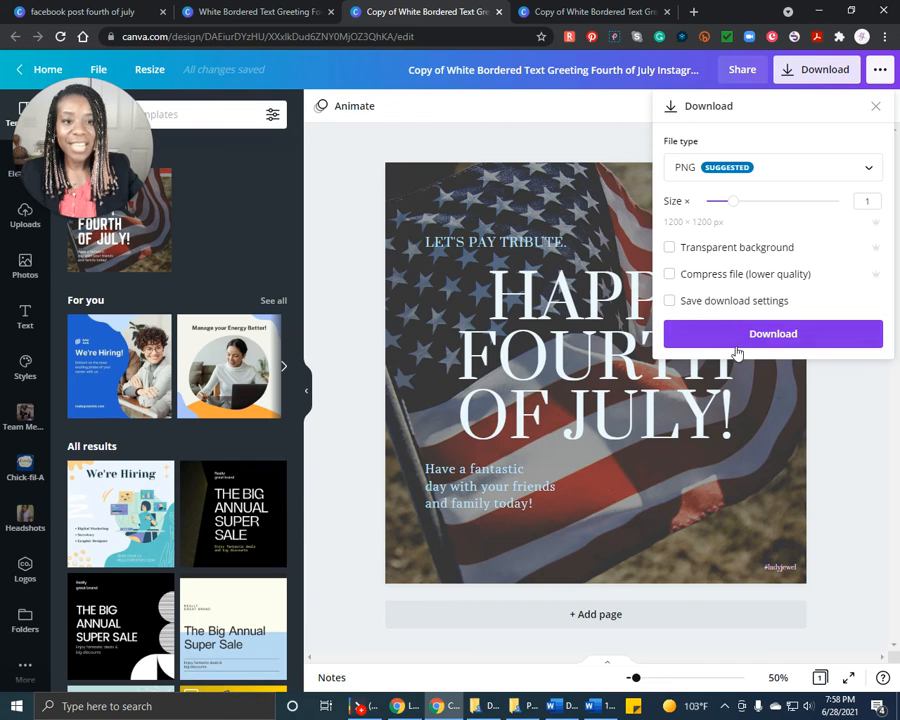
left_click(741, 336)
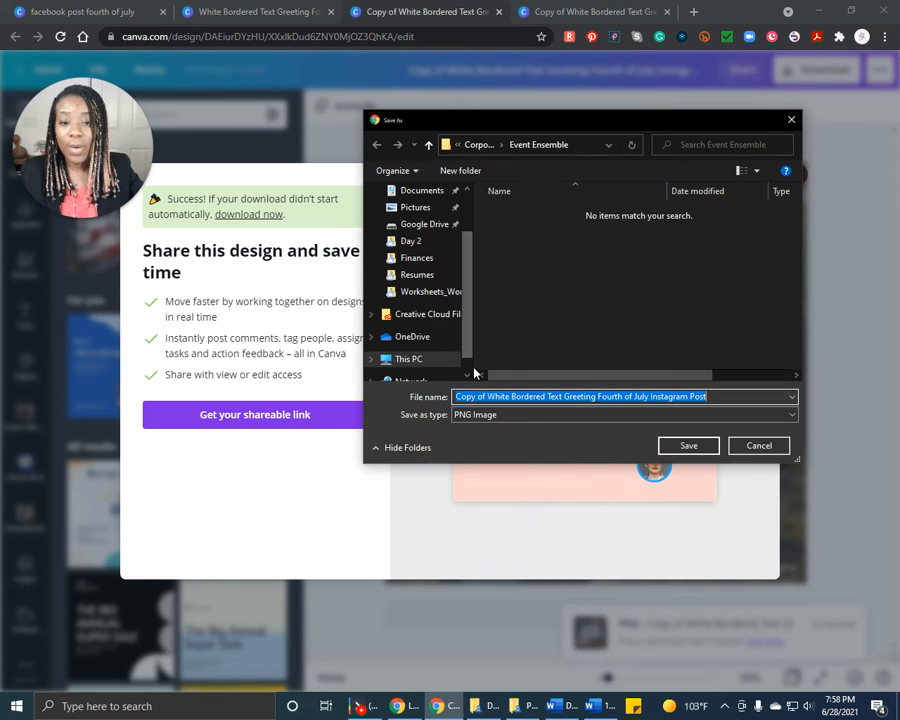
Browse to the Instagram folder inside Marketing on Google Drive as the save location, cancel the save, and dismiss the sharing offer.
left_click(415, 224)
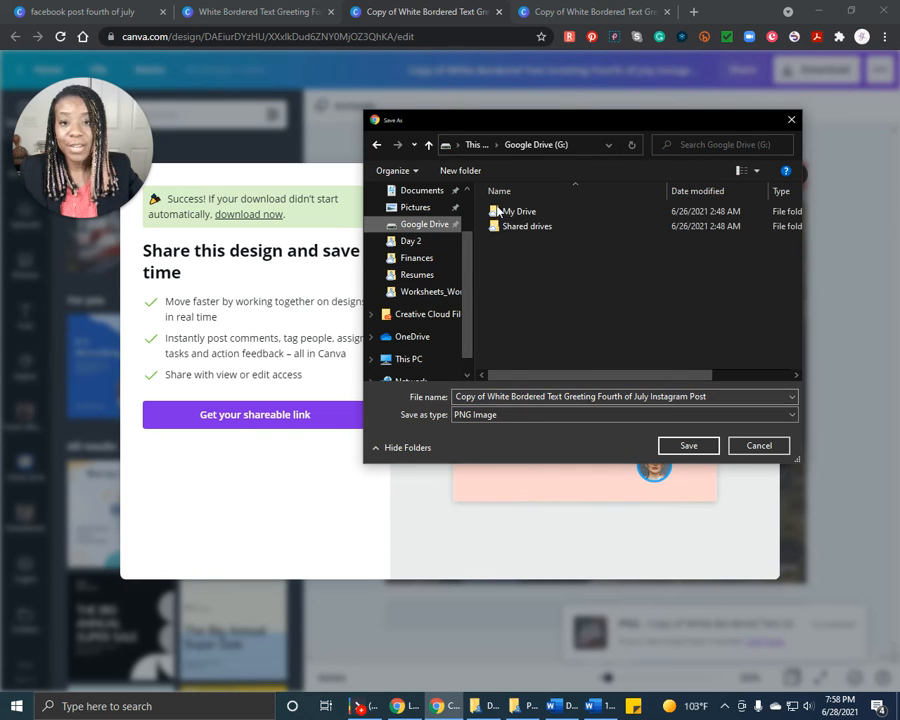
double_click(519, 212)
left_click(585, 250)
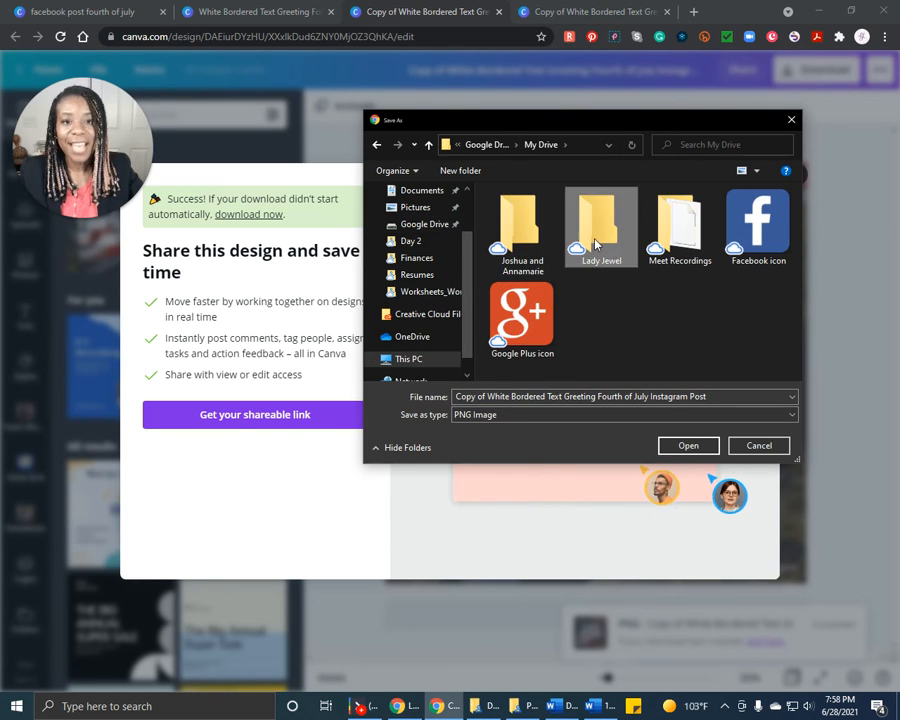
double_click(585, 250)
scroll(538, 317, "down", 2)
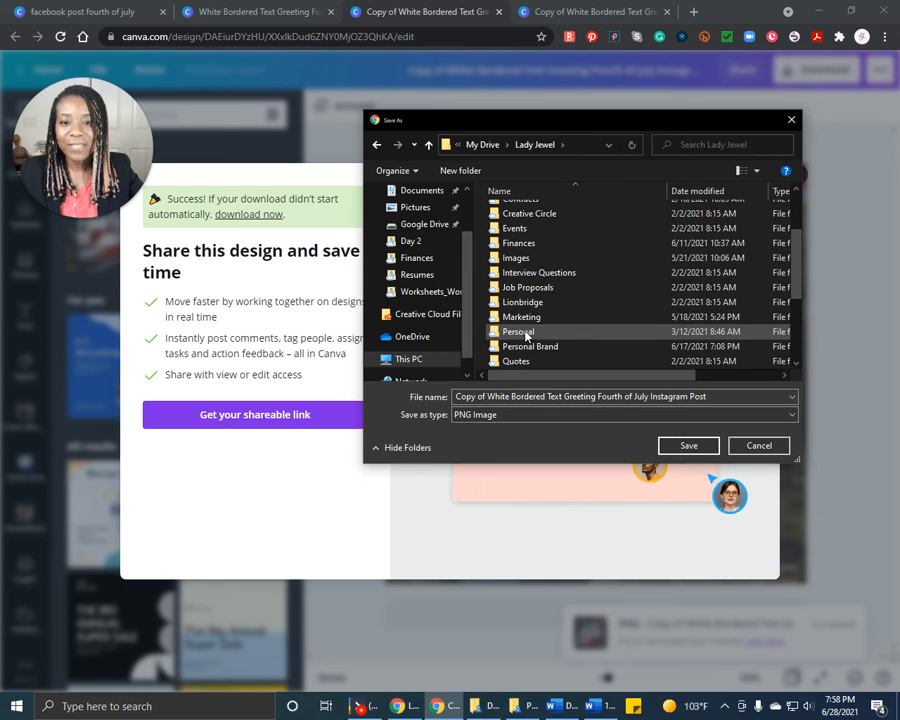
double_click(522, 317)
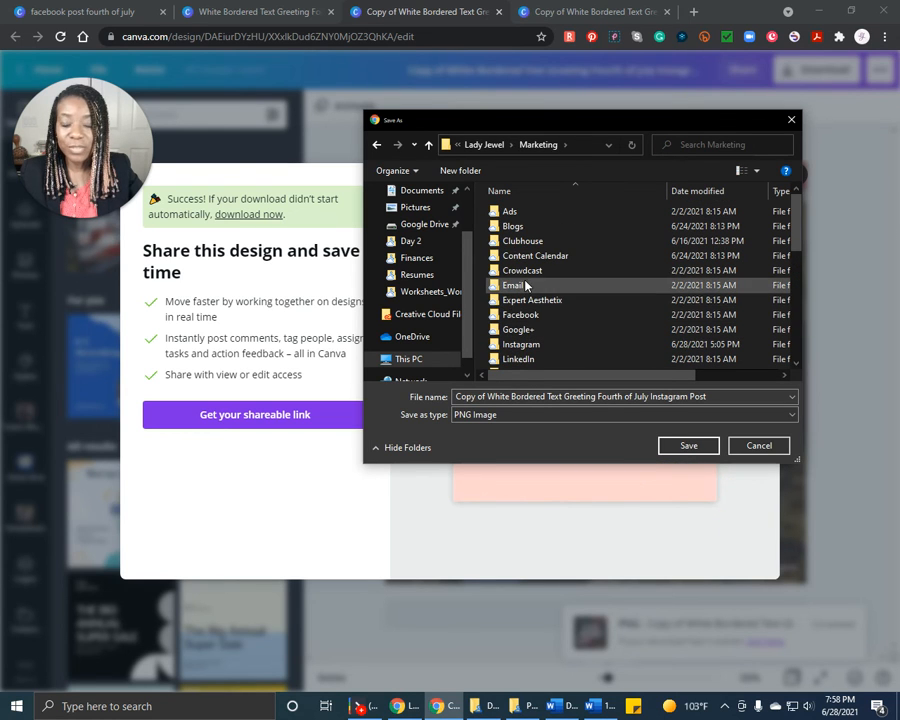
double_click(520, 344)
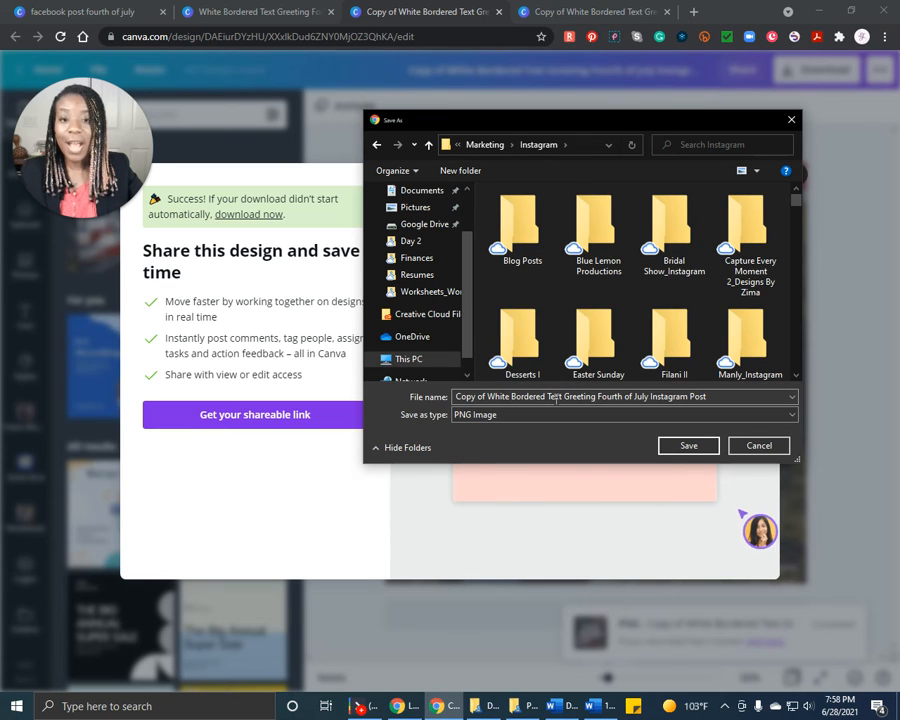
left_click(760, 446)
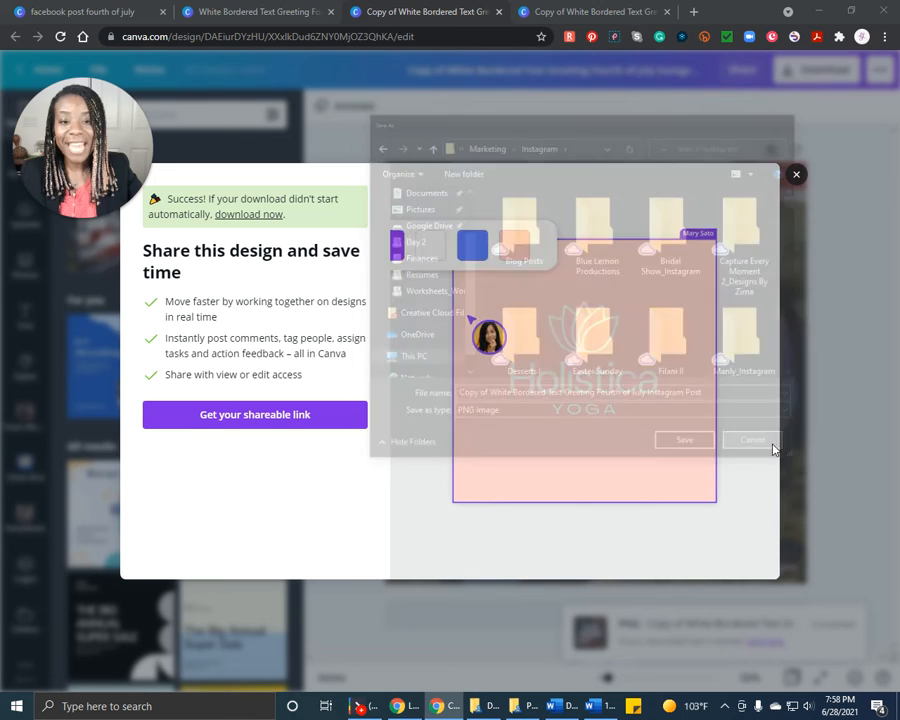
left_click(796, 175)
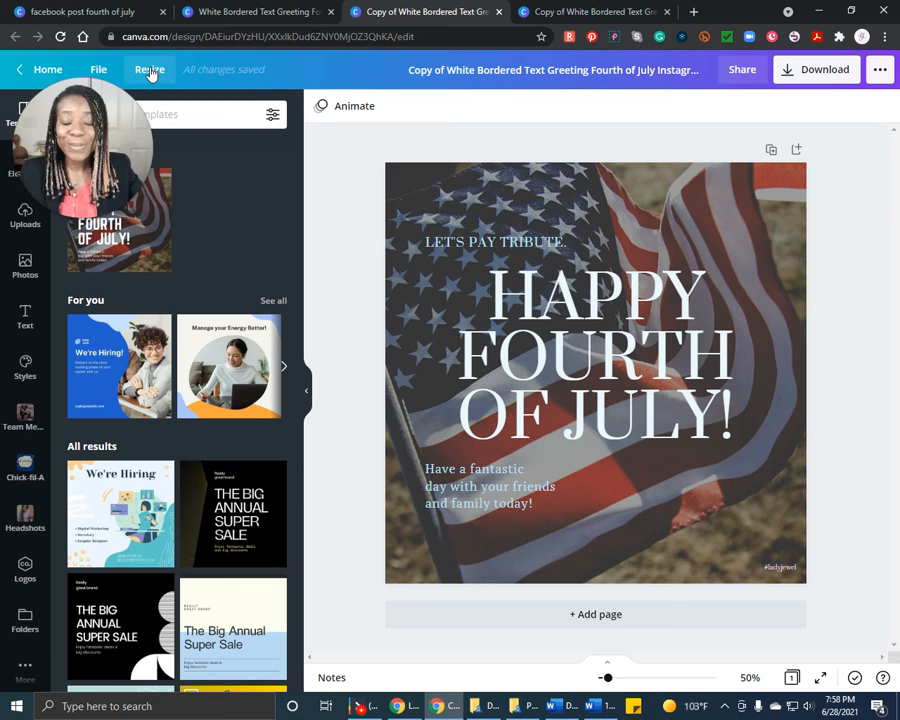
Switch to the Facebook-sized copy, try downloading it as a PNG image, cancel the save, and dismiss the download message.
left_click(253, 14)
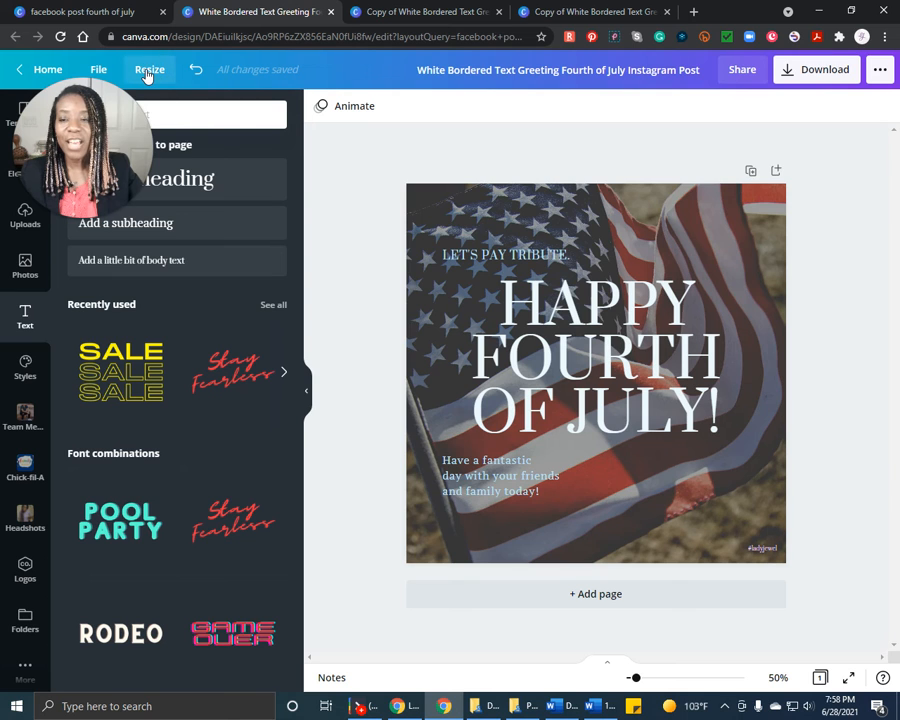
left_click(433, 15)
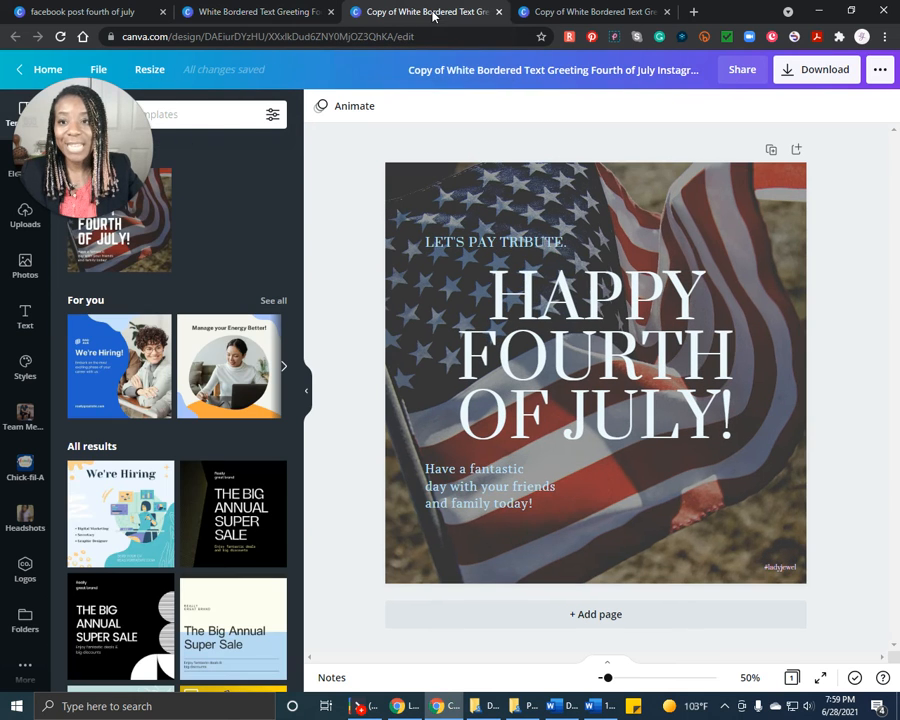
left_click(560, 15)
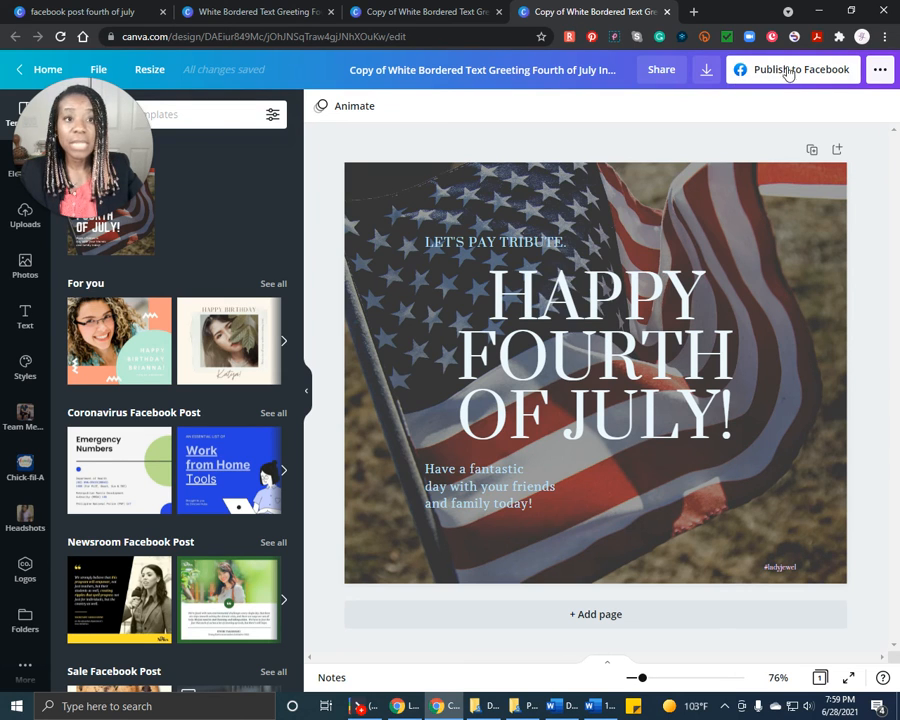
left_click(705, 74)
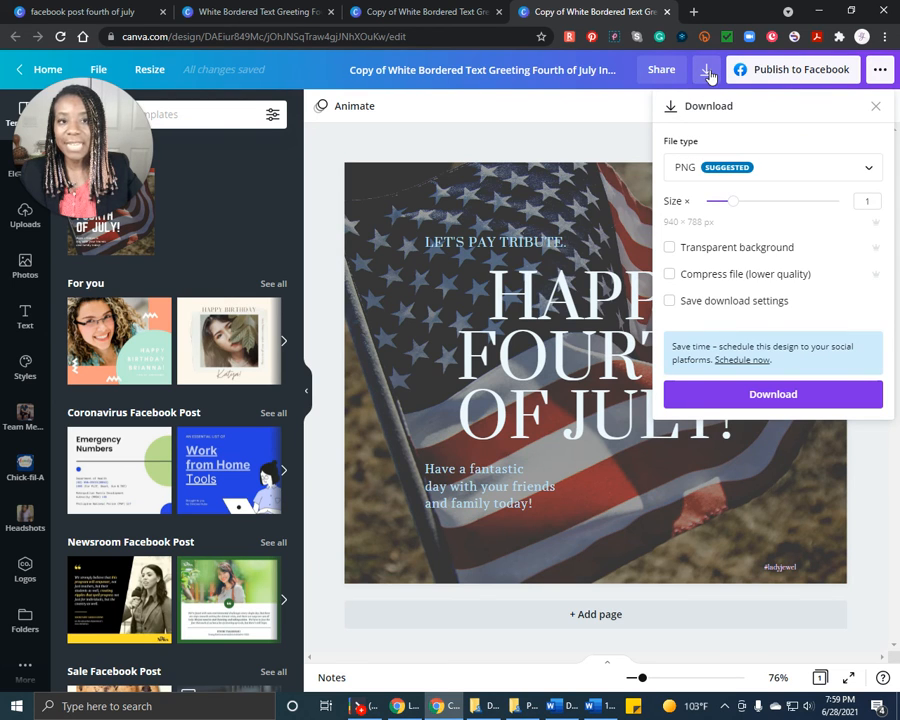
left_click(742, 172)
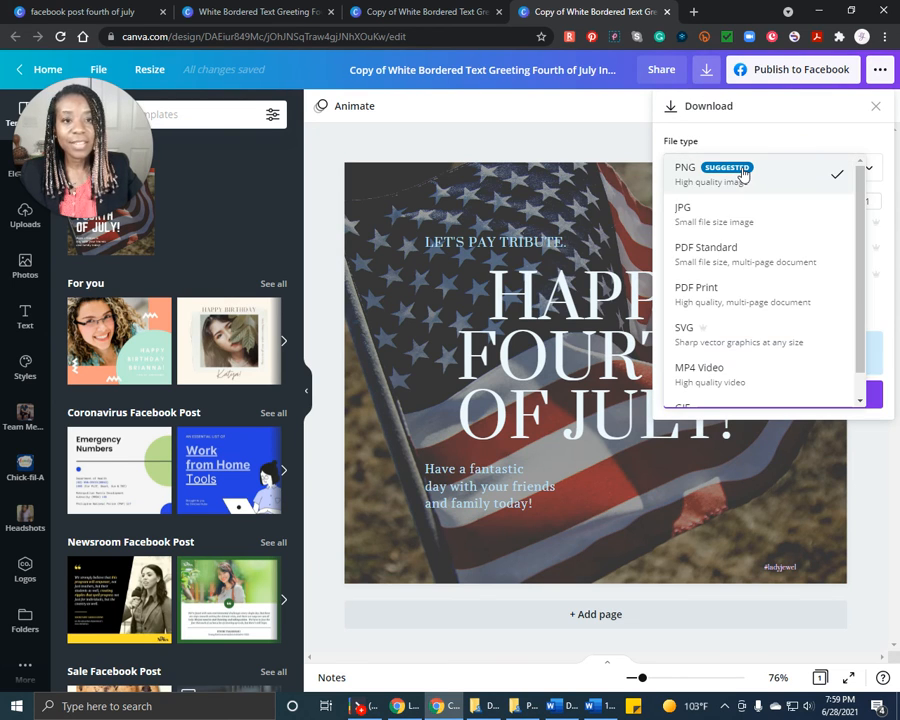
left_click(742, 175)
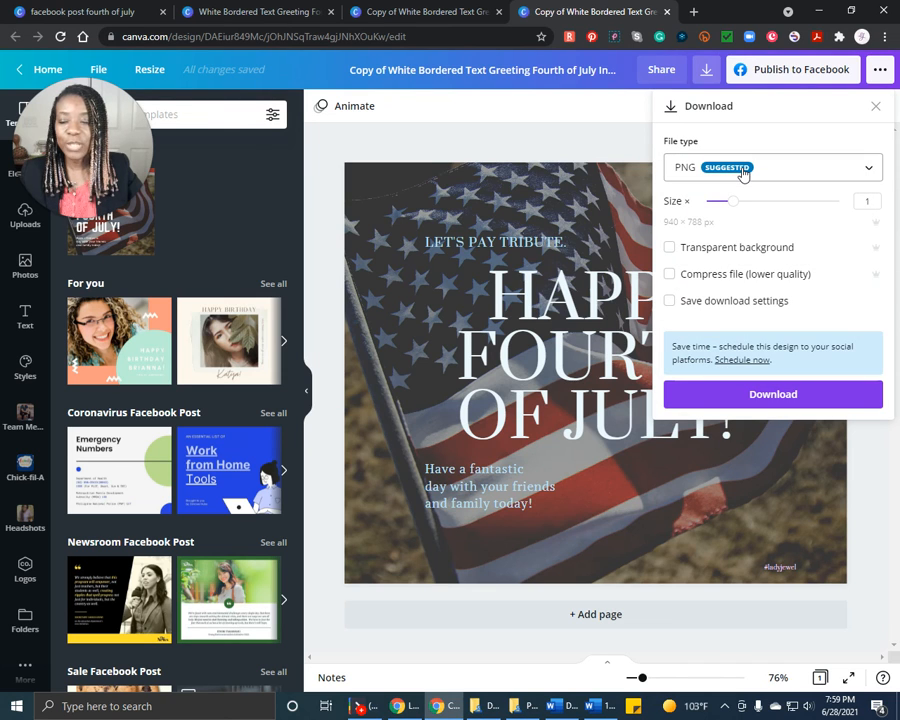
left_click(771, 397)
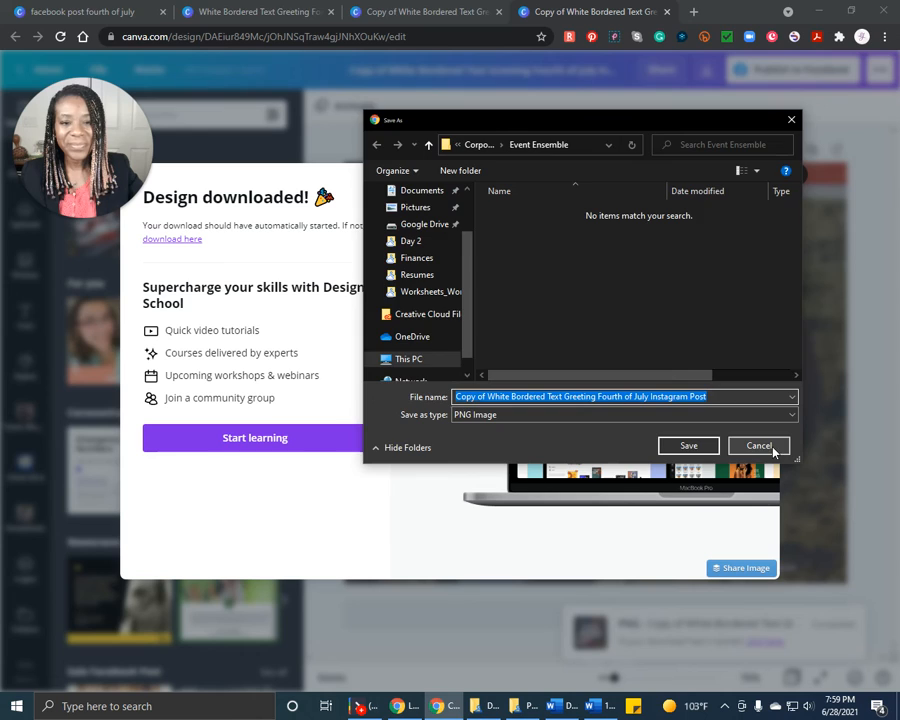
left_click(759, 446)
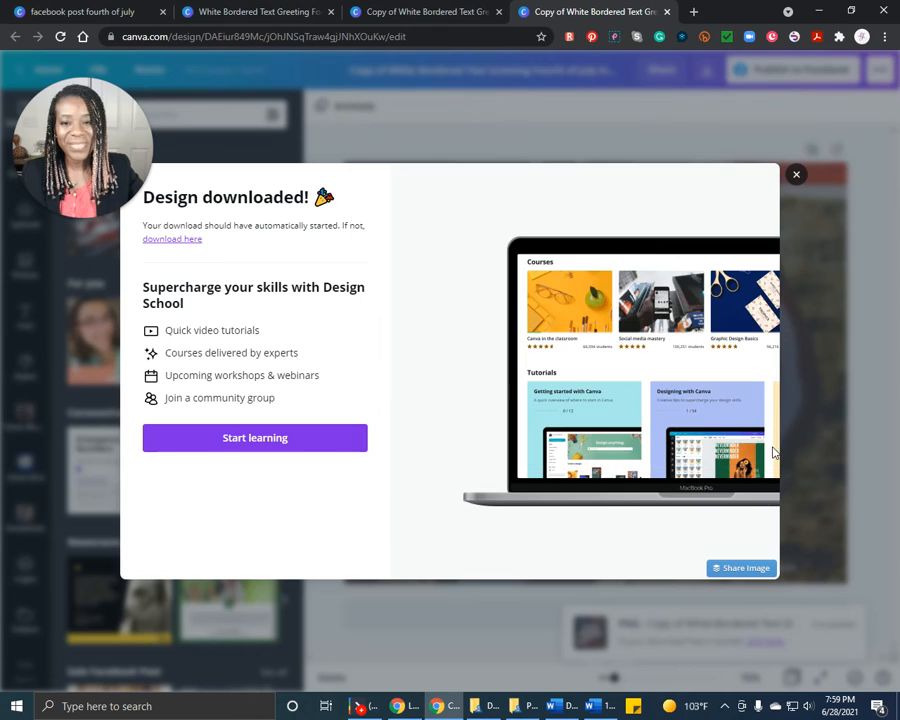
left_click(796, 177)
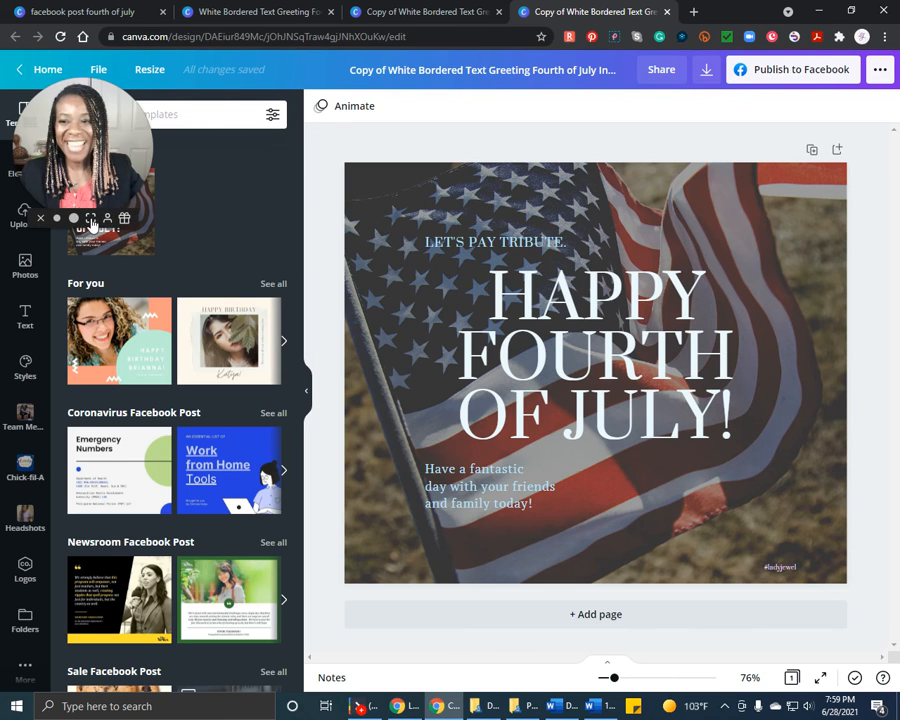
left_click(90, 220)
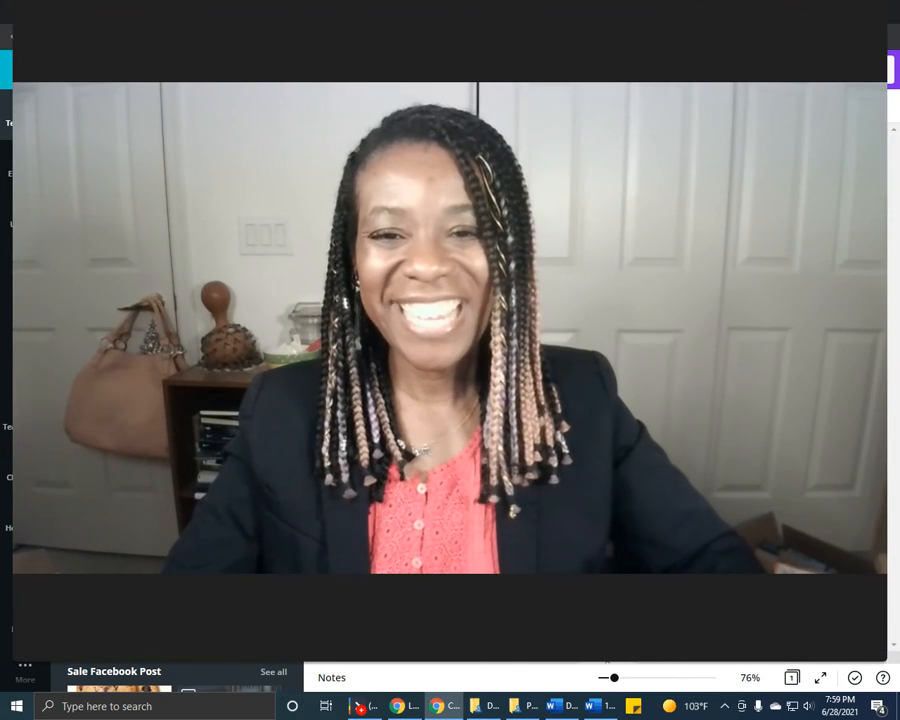